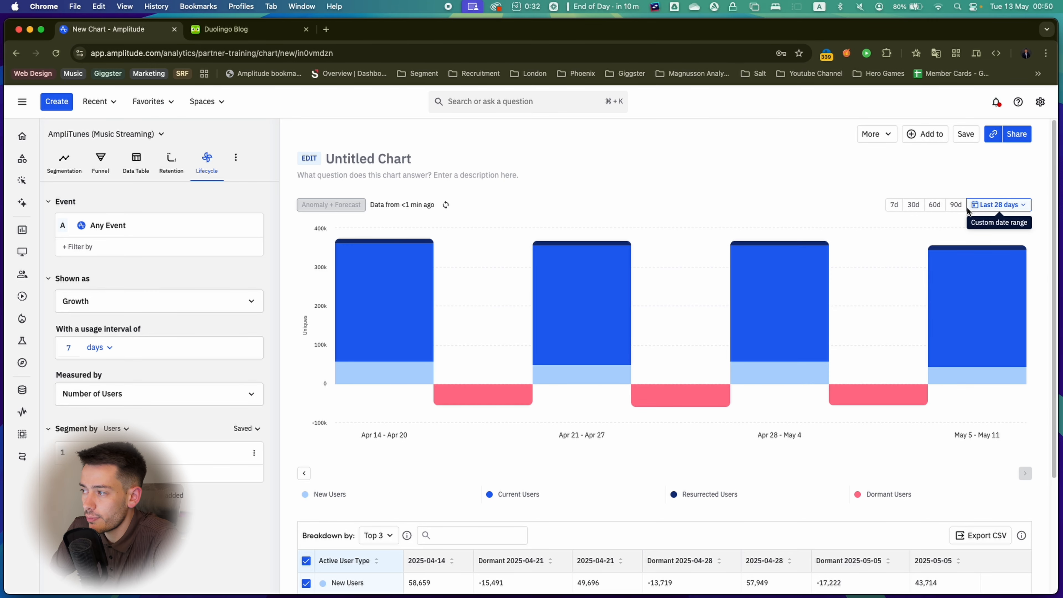
Set the lifecycle chart's date range to 90 days, and check its user groups against the Duolingo growth model article
left_click(955, 205)
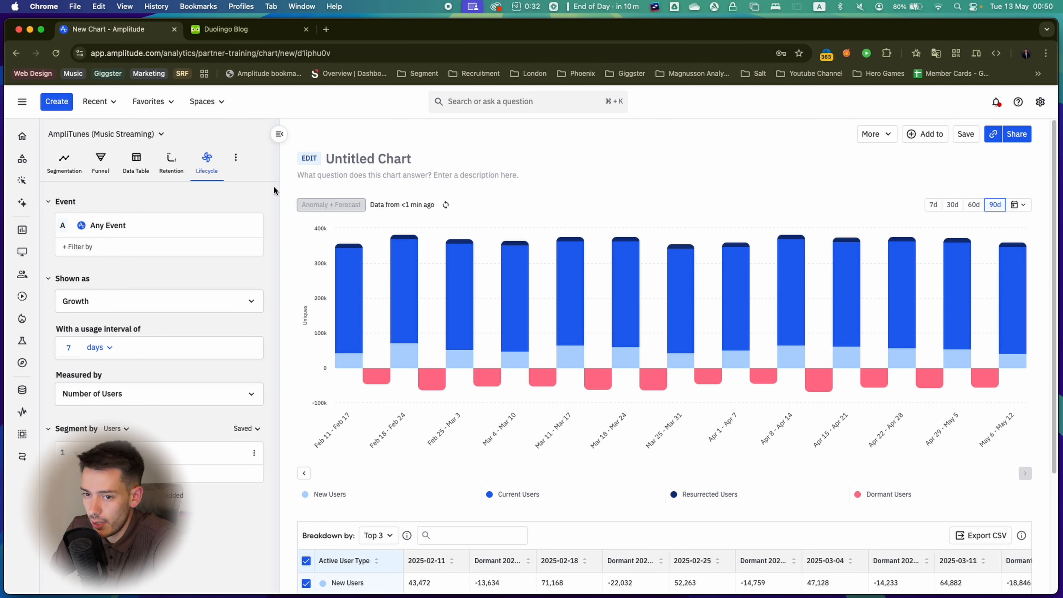
left_click(228, 32)
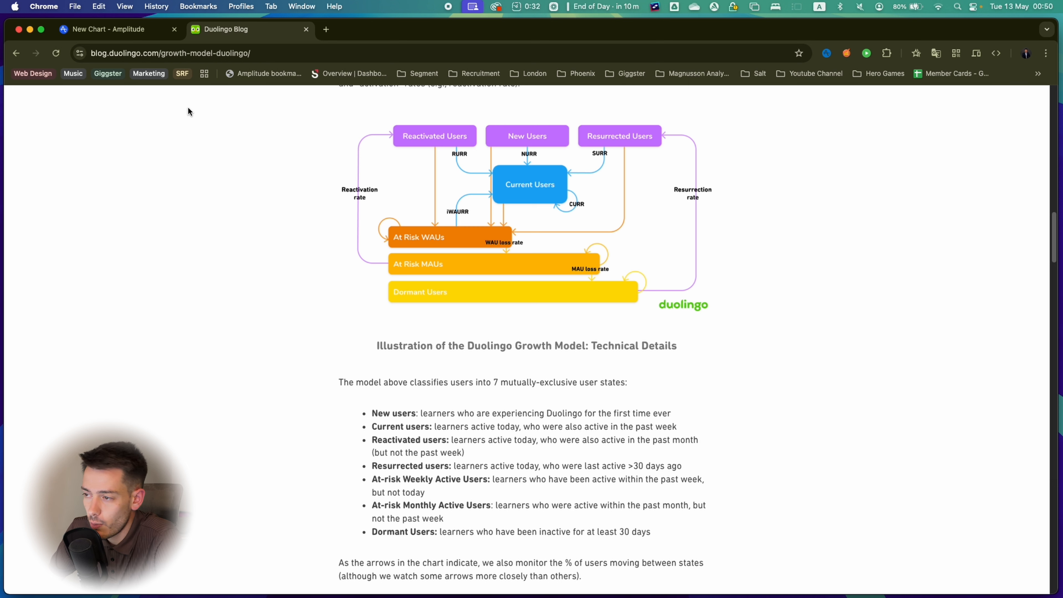
left_click(117, 29)
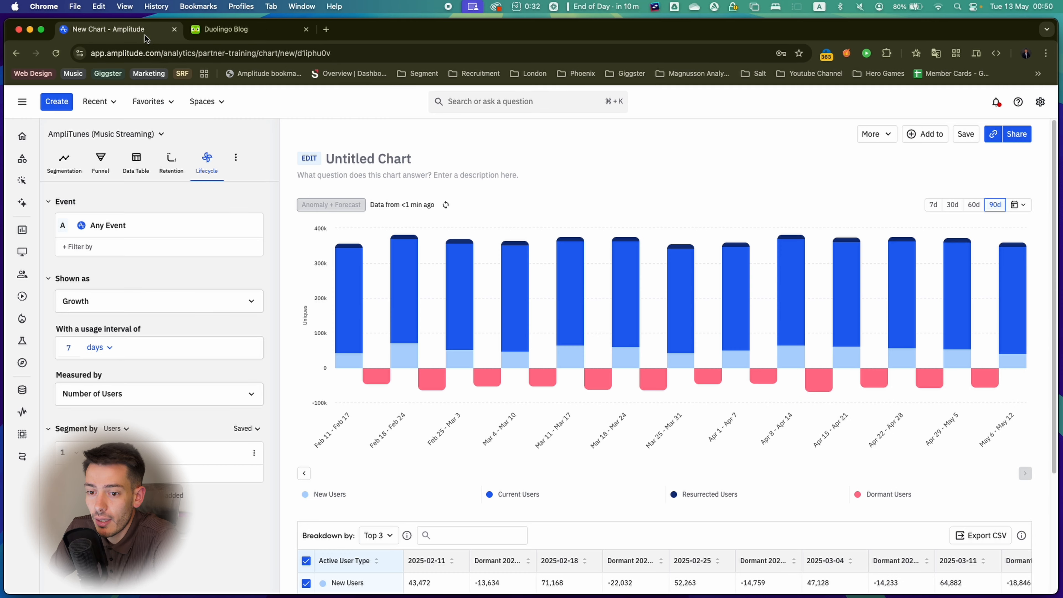
Open the list of cohorts for the AmpliTunes (Music Streaming) project
mouse_move(26, 363)
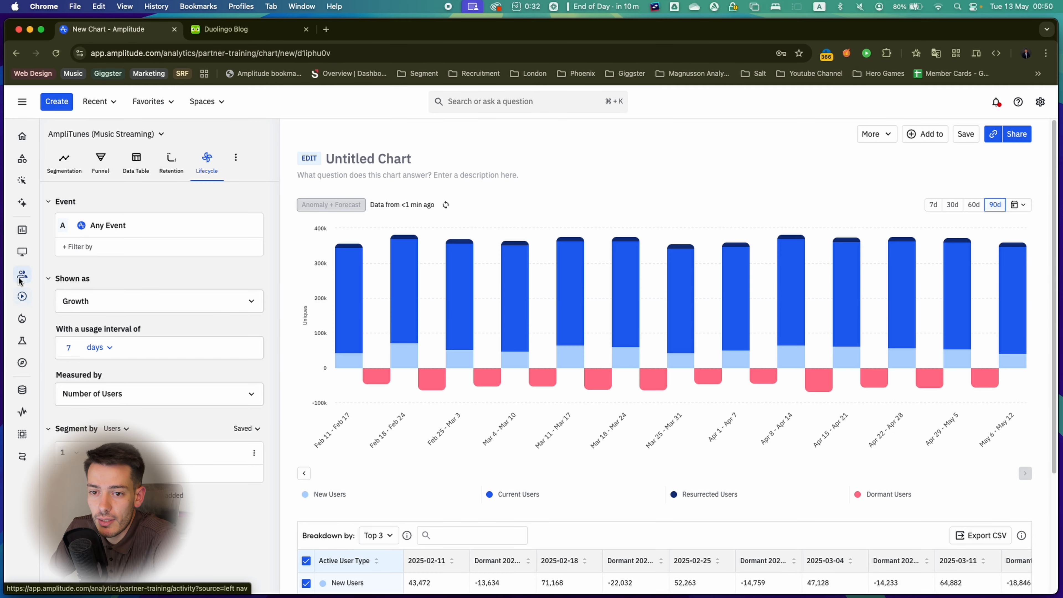
mouse_move(32, 278)
left_click(69, 316)
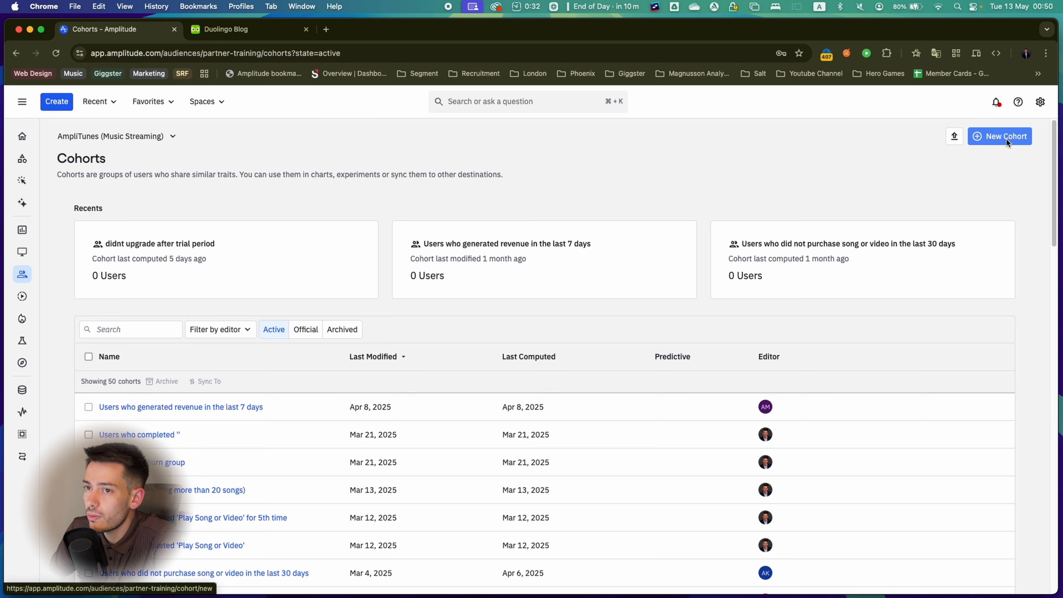
Create a folder named CURR in the personal space and open it
left_click(213, 103)
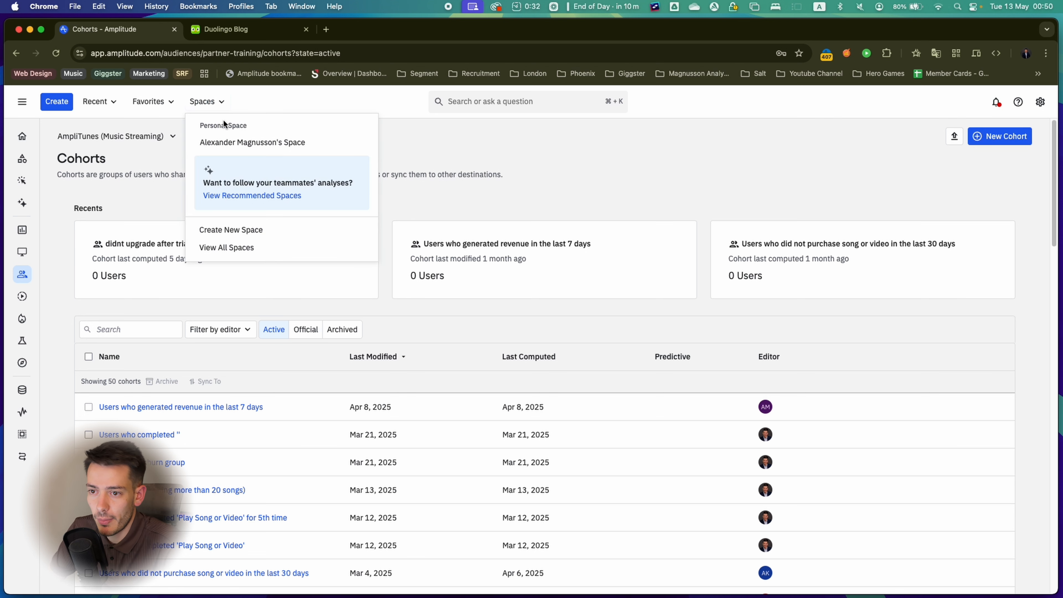
left_click(234, 141)
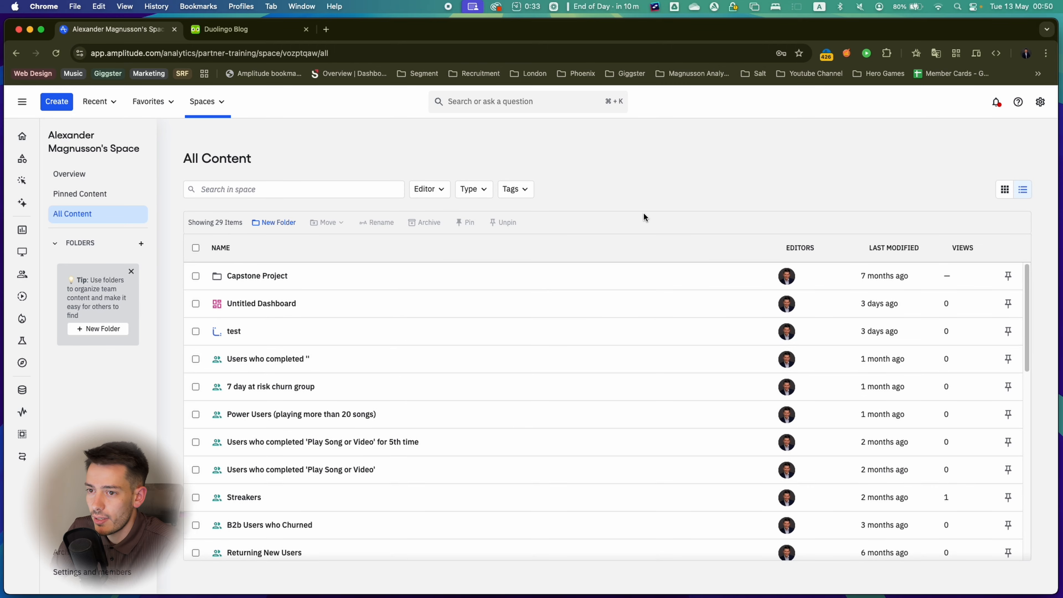
left_click(274, 222)
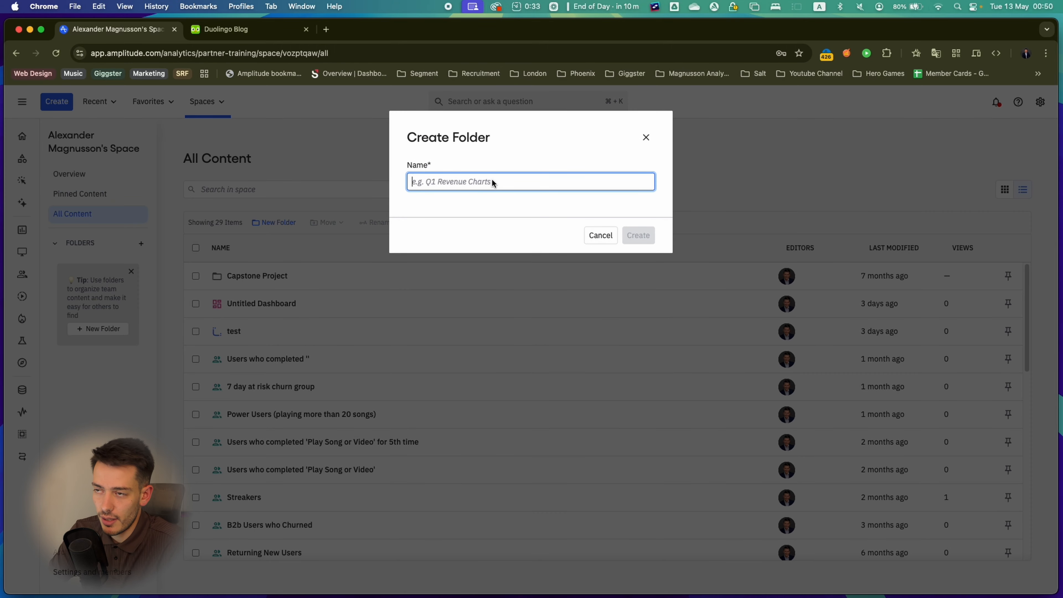
type("CURR")
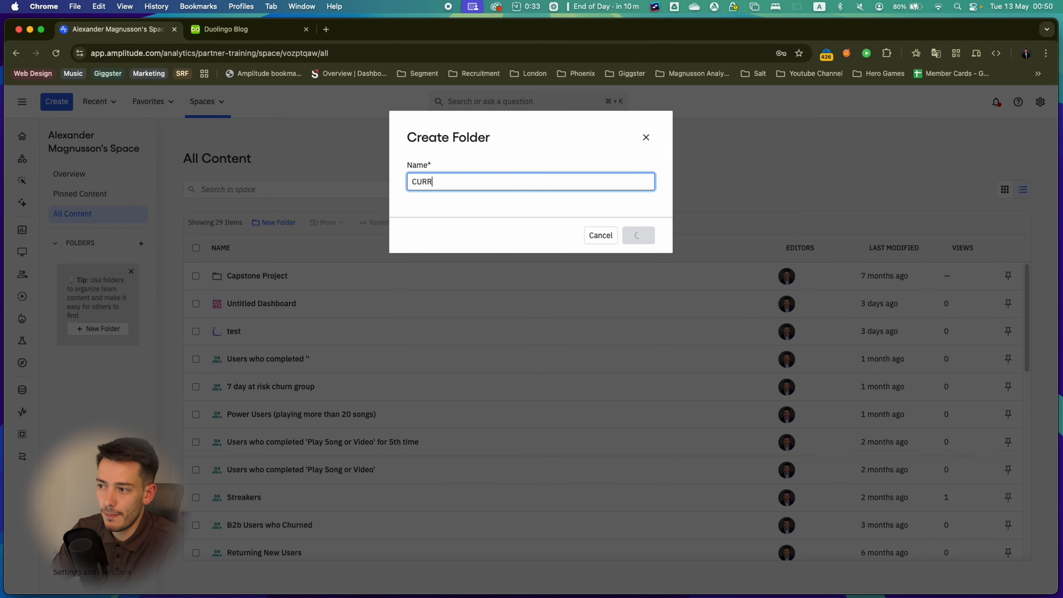
left_click(561, 158)
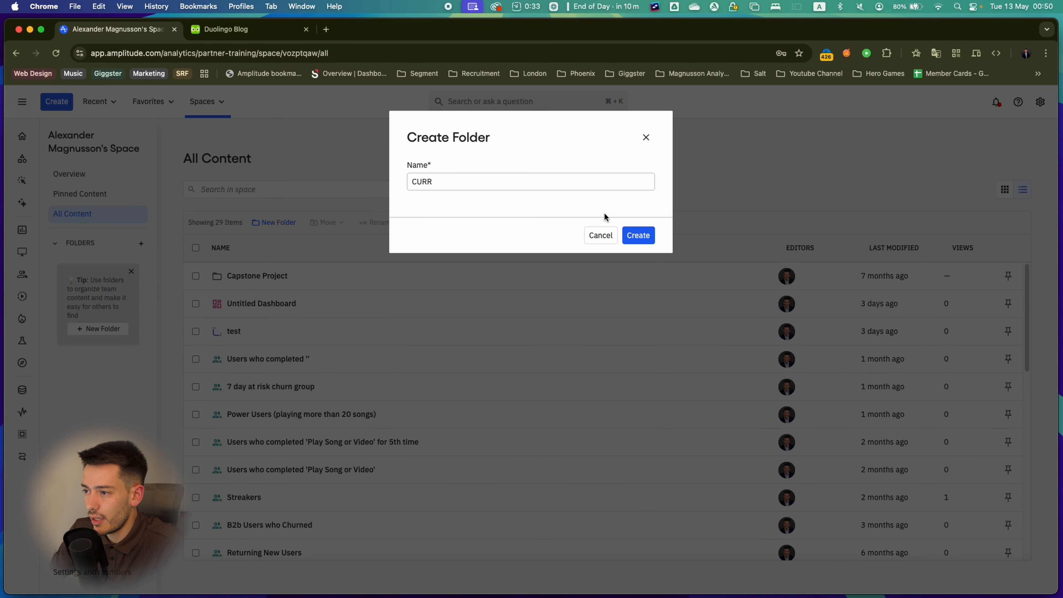
left_click(639, 235)
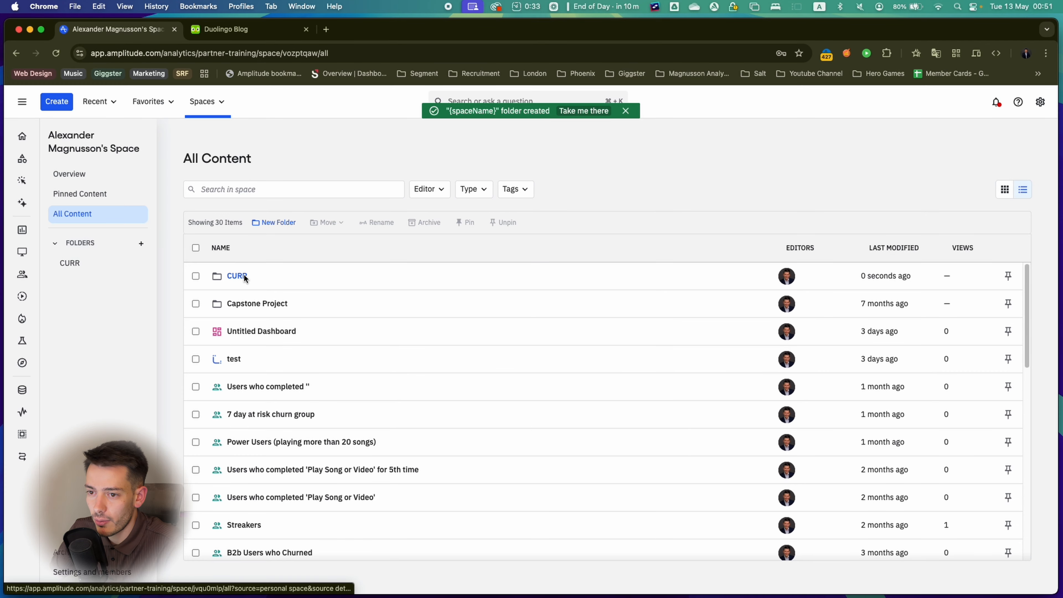
left_click(241, 275)
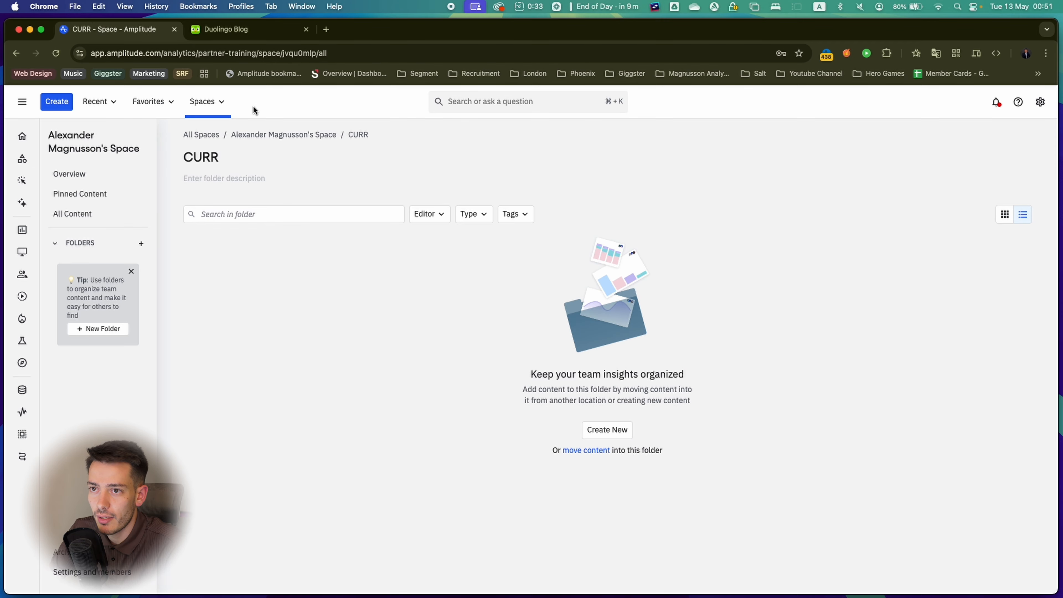
Review the user state definitions in the Duolingo growth model article, and return to the CURR folder
left_click(235, 33)
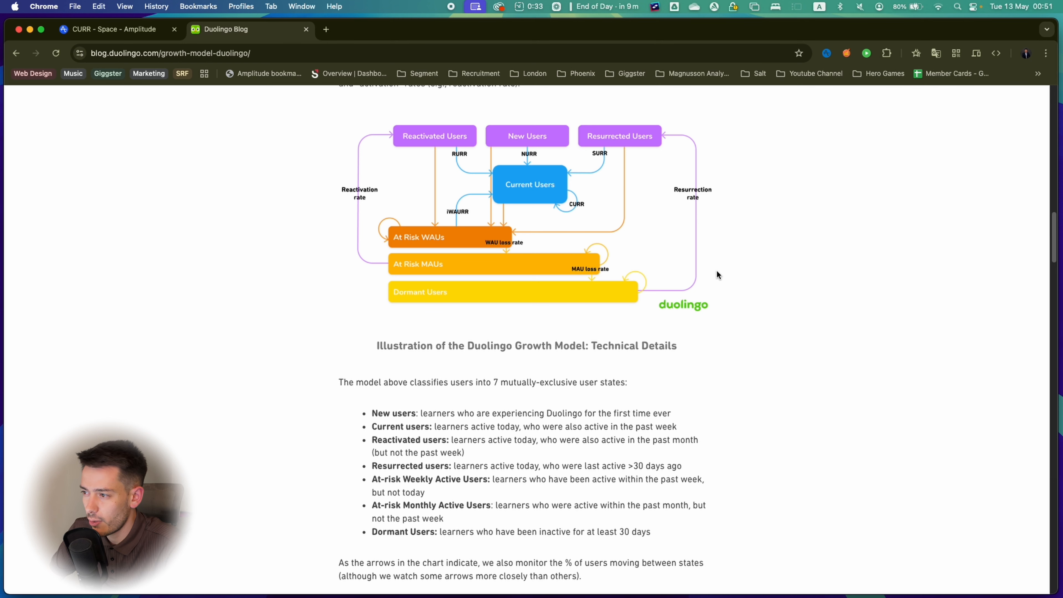
scroll(734, 276, "down", 1)
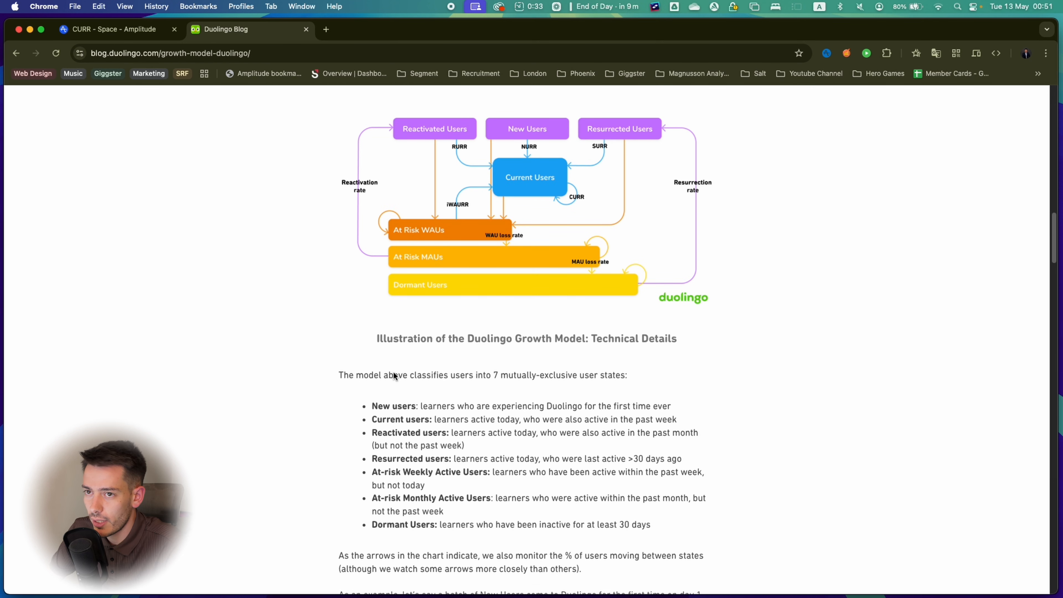
scroll(394, 375, "down", 3)
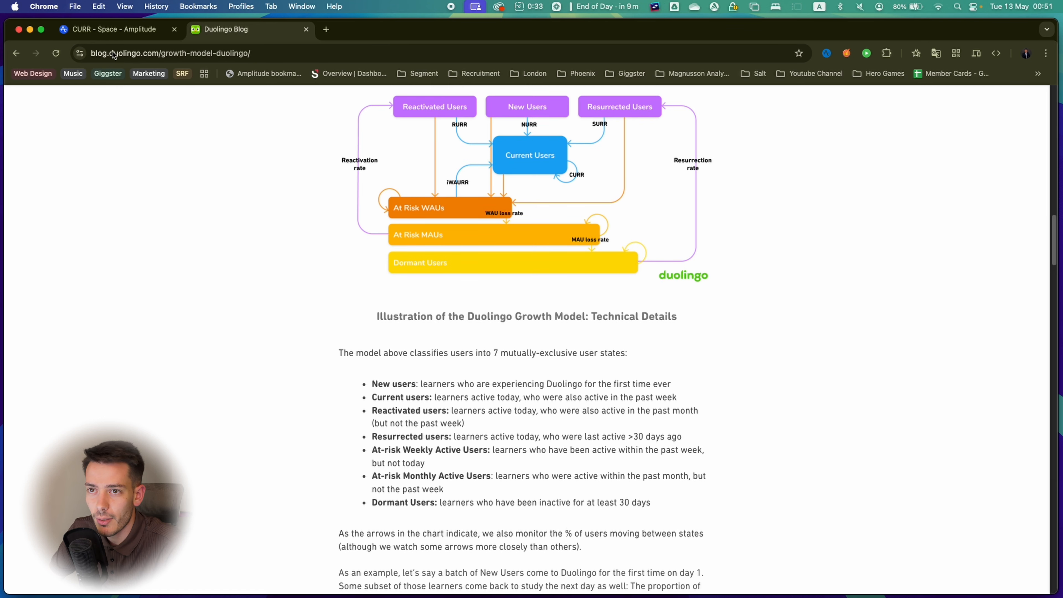
left_click(127, 33)
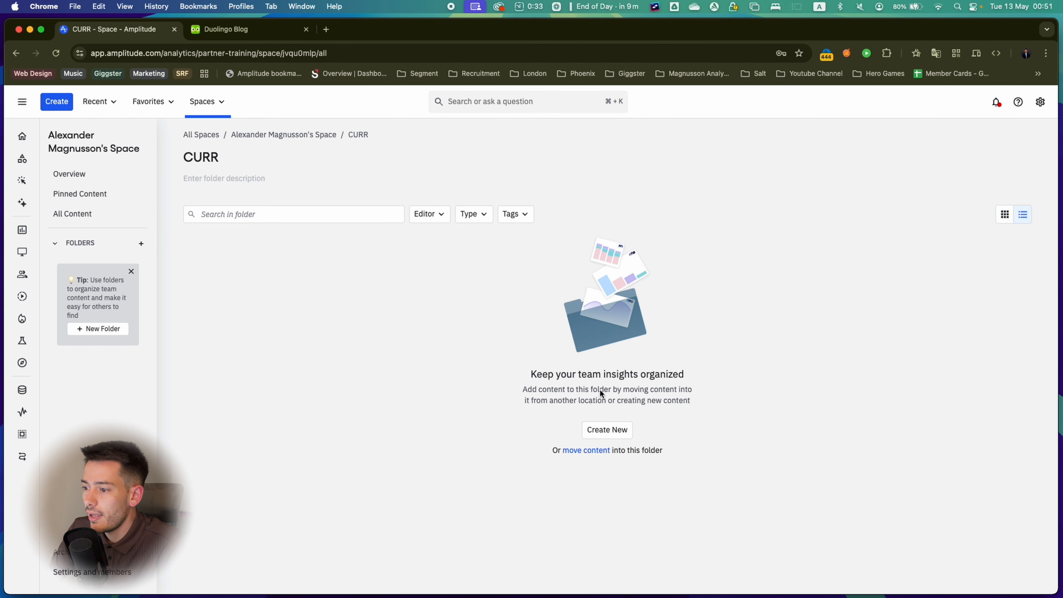
Start a new behavioral cohort using the Define my own option
left_click(609, 430)
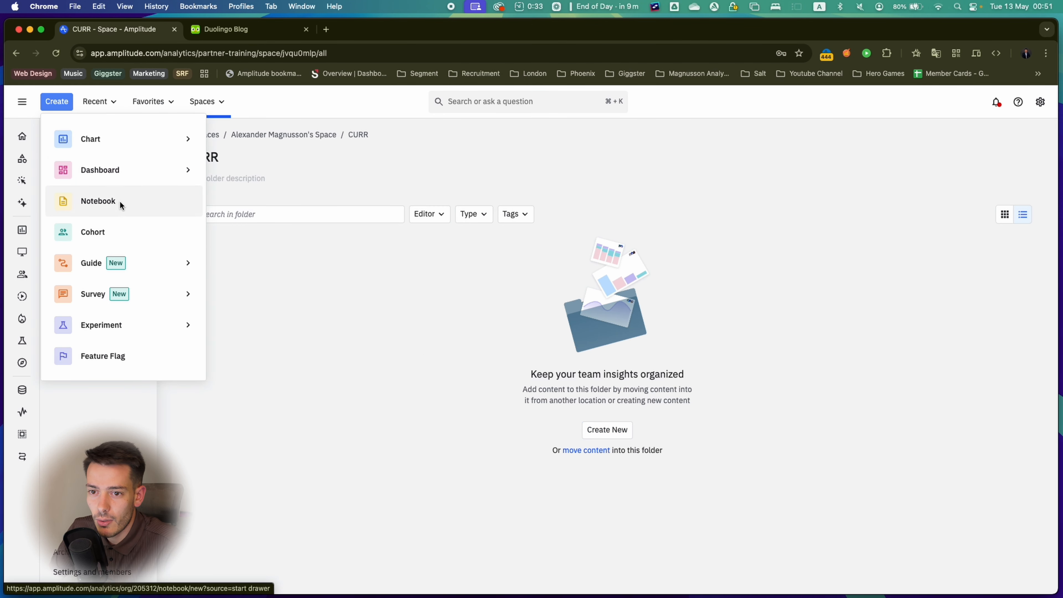
left_click(109, 230)
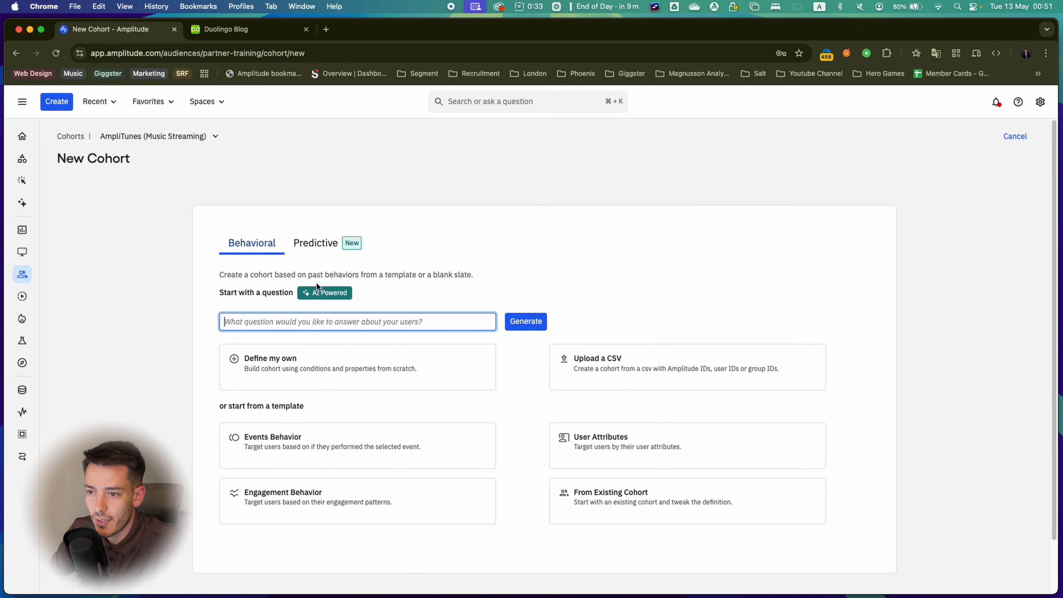
scroll(441, 297, "down", 2)
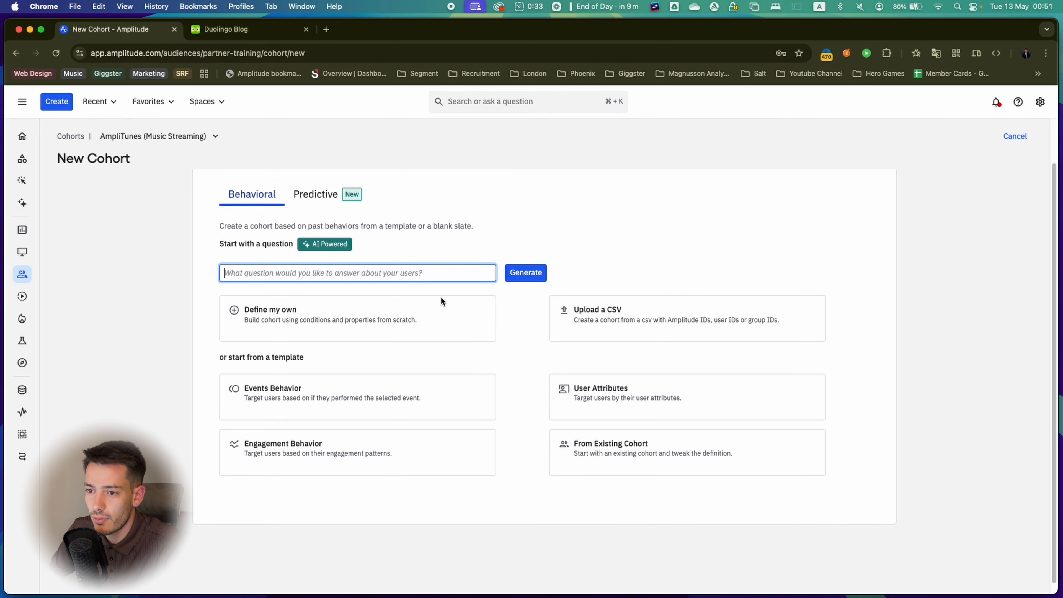
left_click(271, 310)
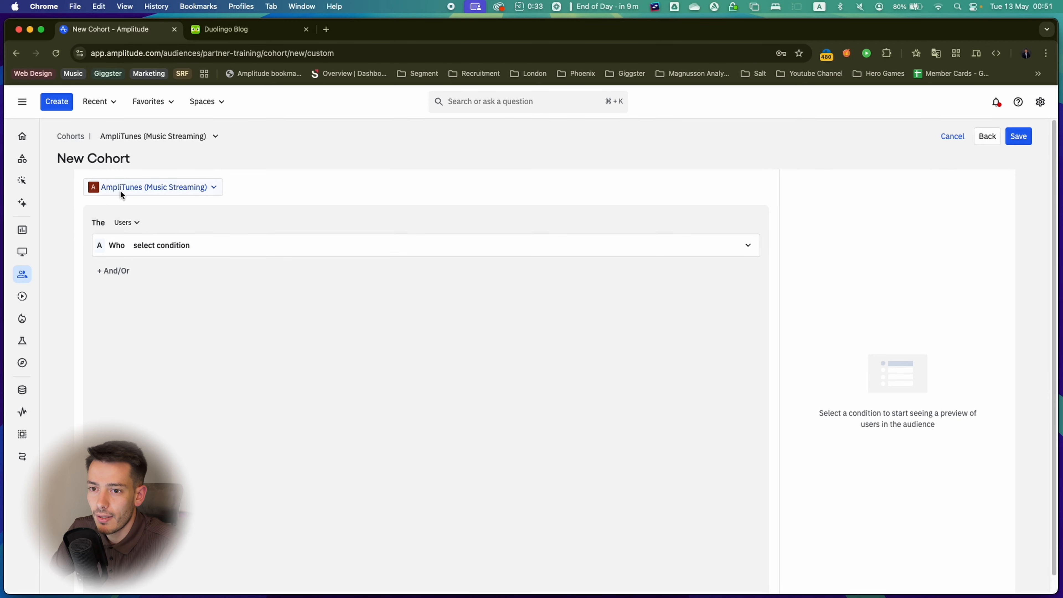
left_click(155, 246)
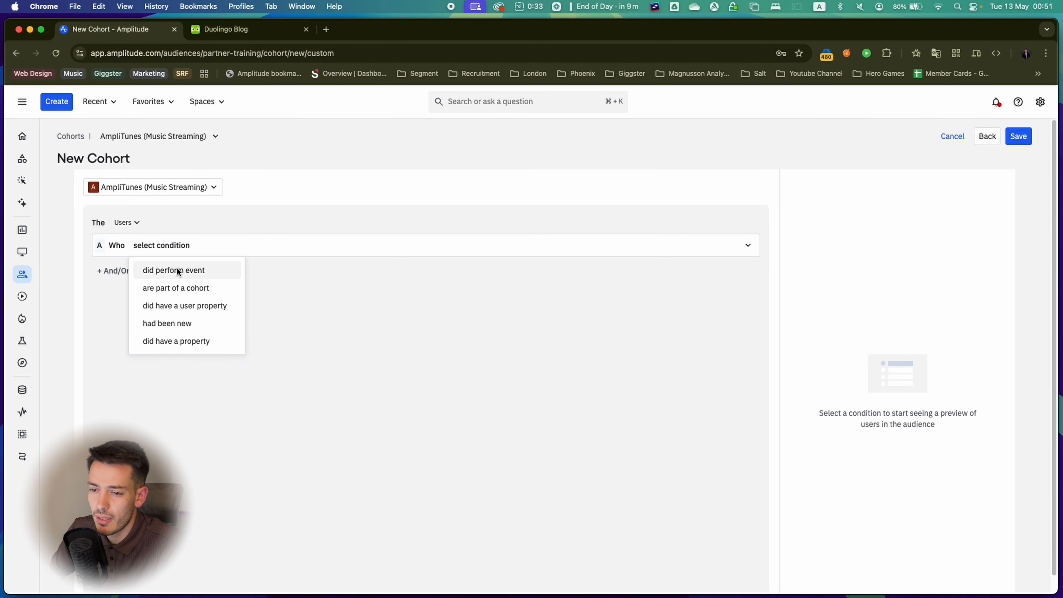
left_click(176, 325)
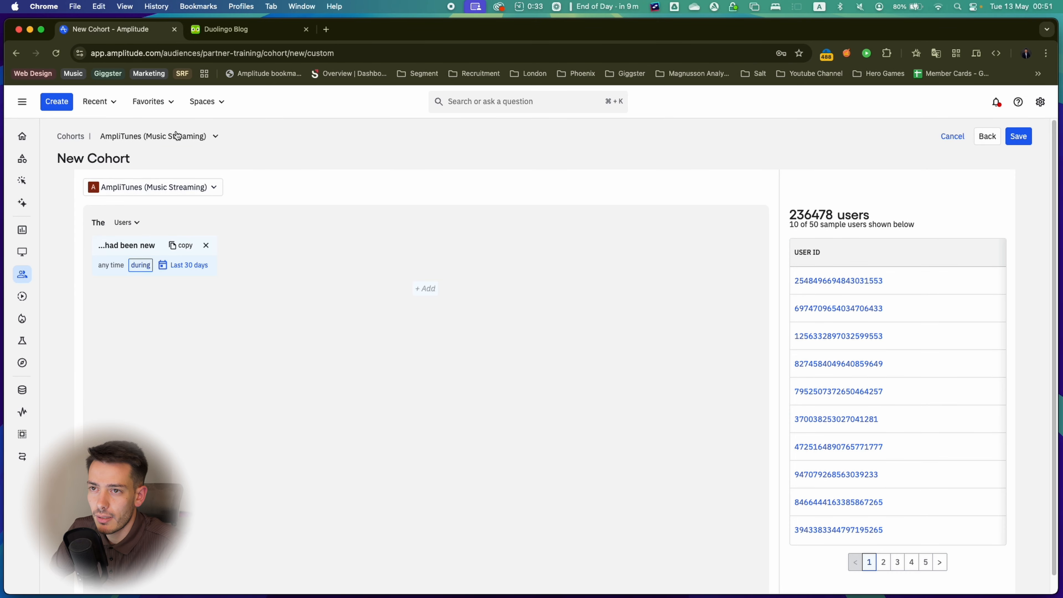
left_click(206, 246)
Check the New users definition in the Duolingo article, and return to the new cohort
left_click(226, 28)
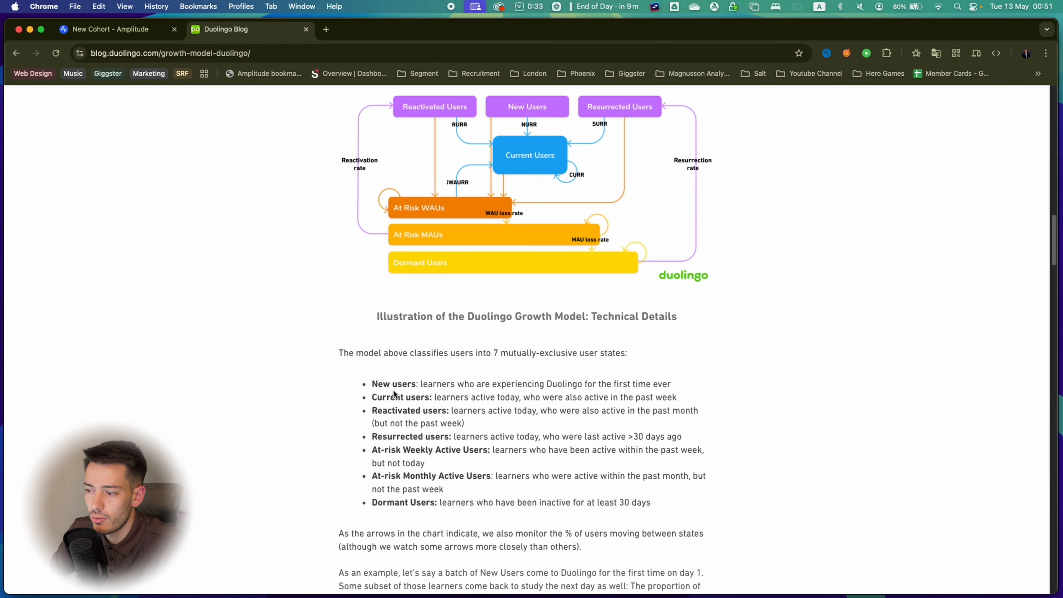
left_click_drag(378, 384, 685, 382)
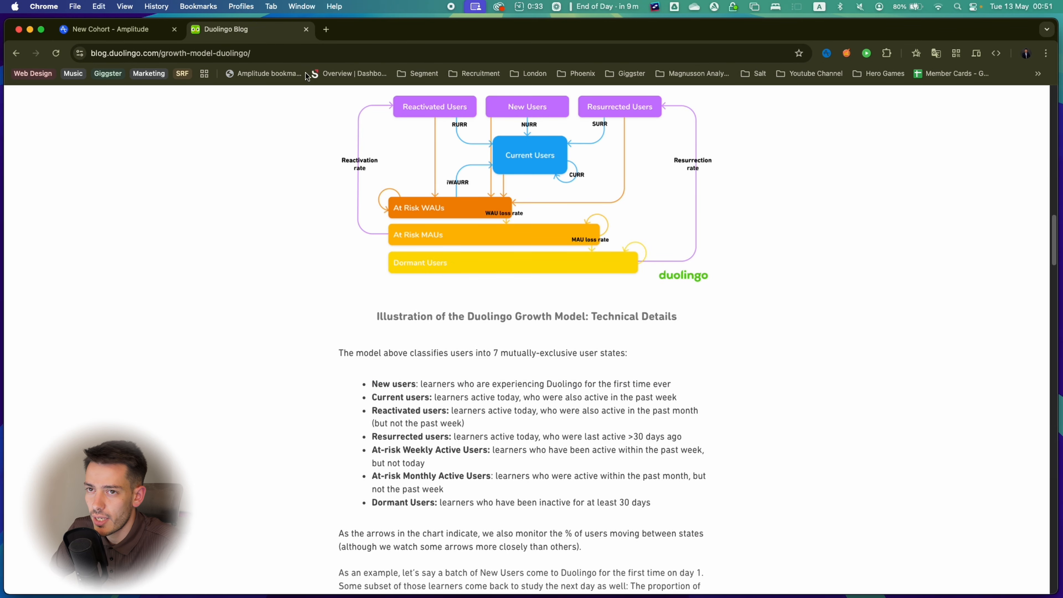
left_click(116, 30)
Create a segmentation chart of Any Active Event in a separate browser tab, segmented by new users
left_click(70, 103)
left_click(79, 142, "super")
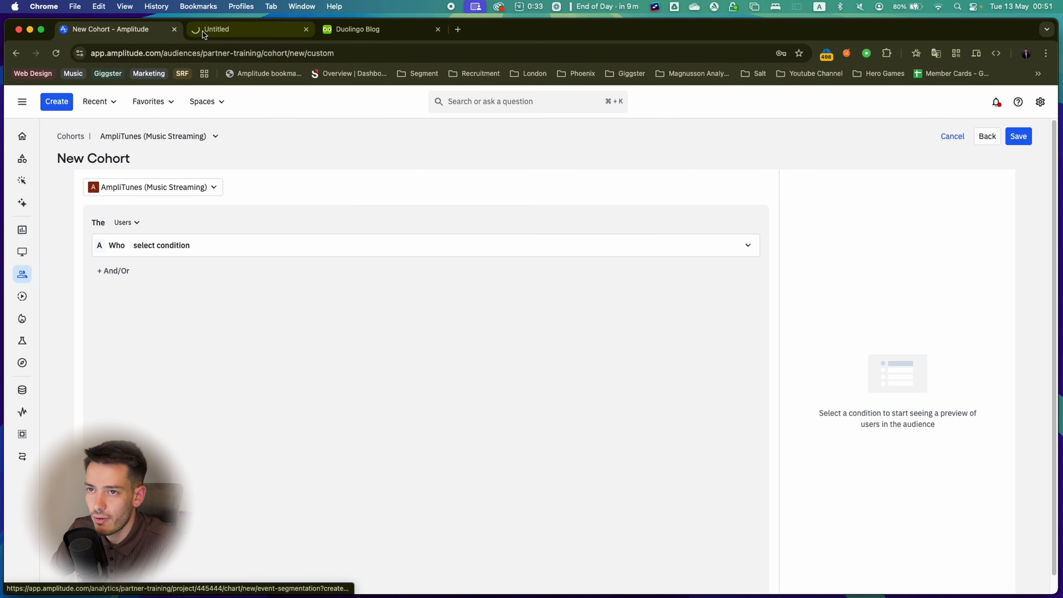
left_click(221, 30)
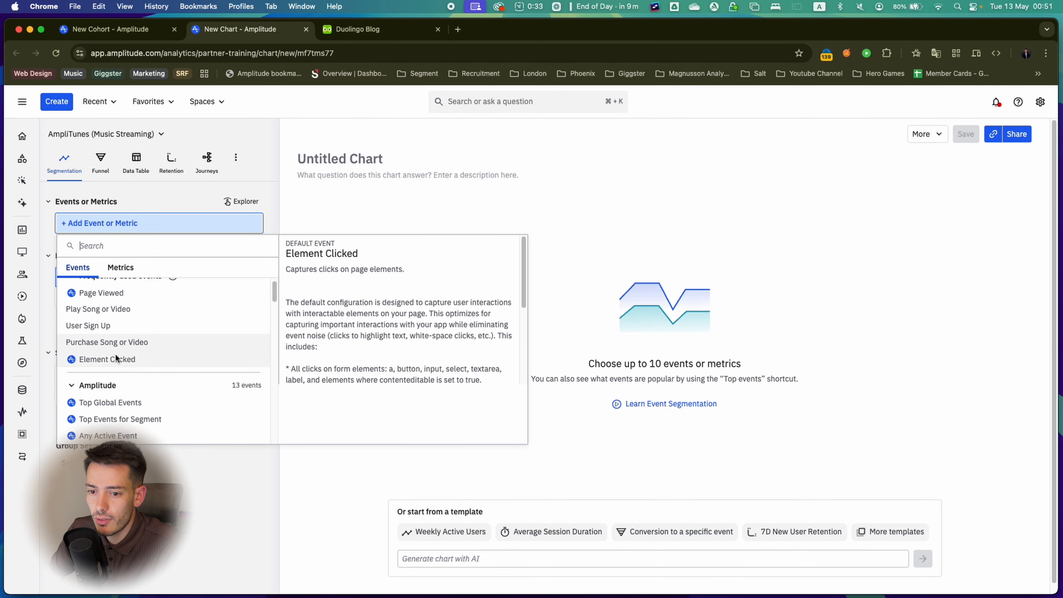
scroll(115, 353, "down", 3)
left_click(110, 327)
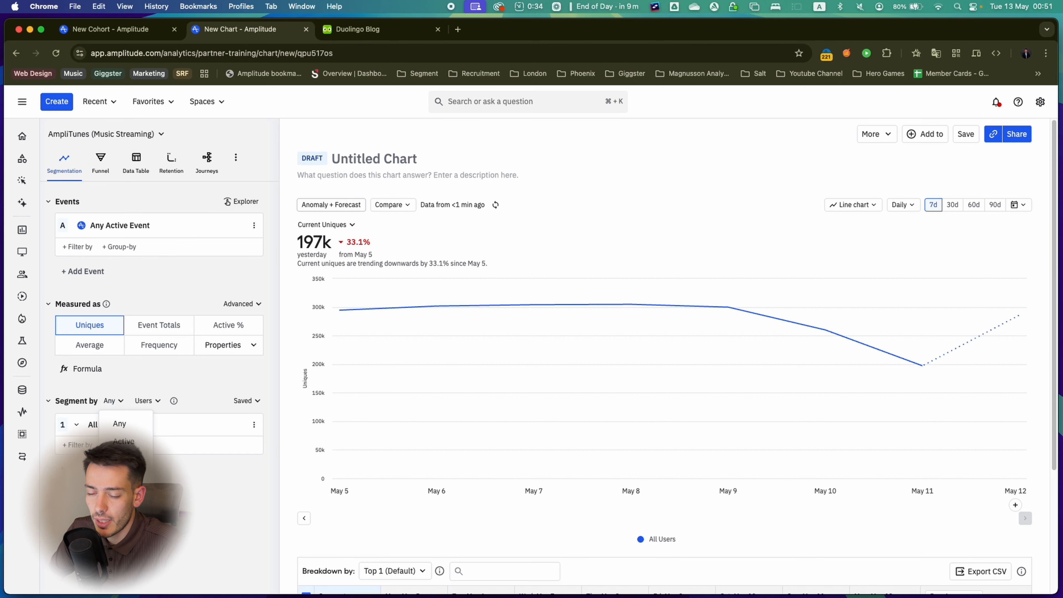
left_click(107, 400)
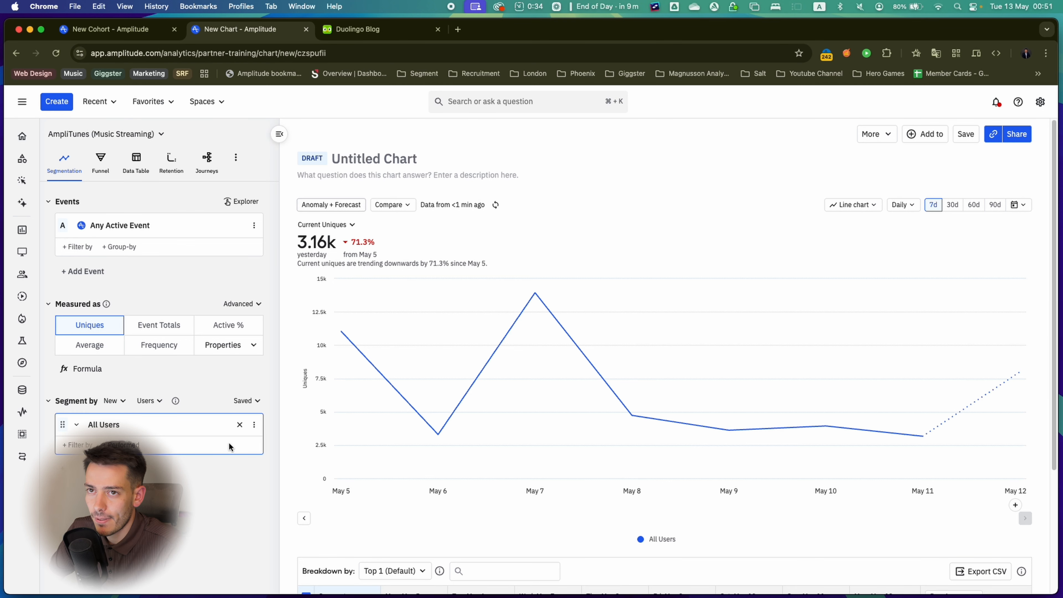
Define the new cohort as users who had been new at any time during the last 1 day
left_click(138, 29)
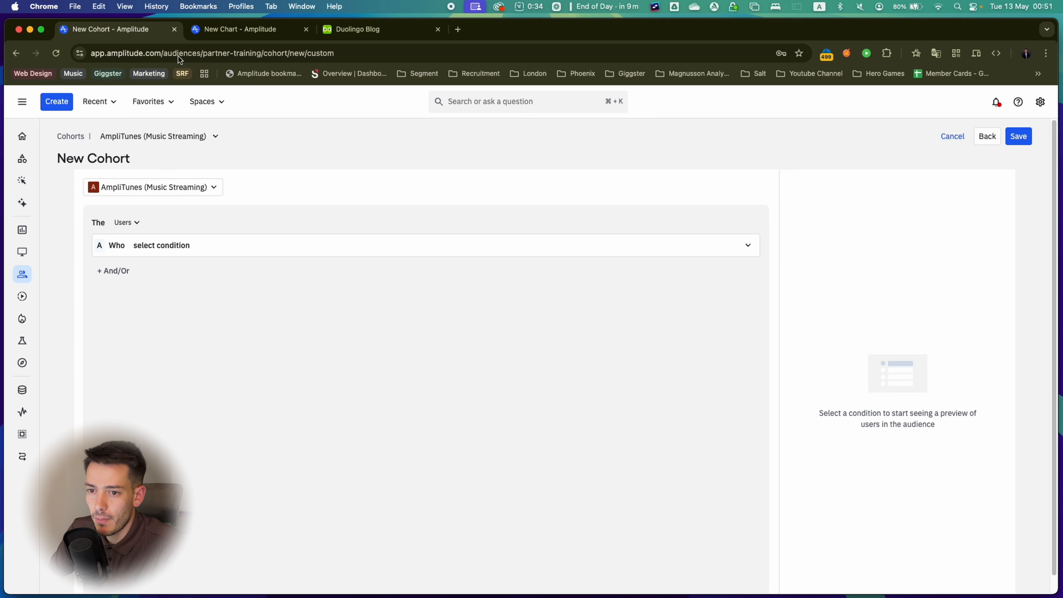
left_click(115, 245)
left_click(178, 324)
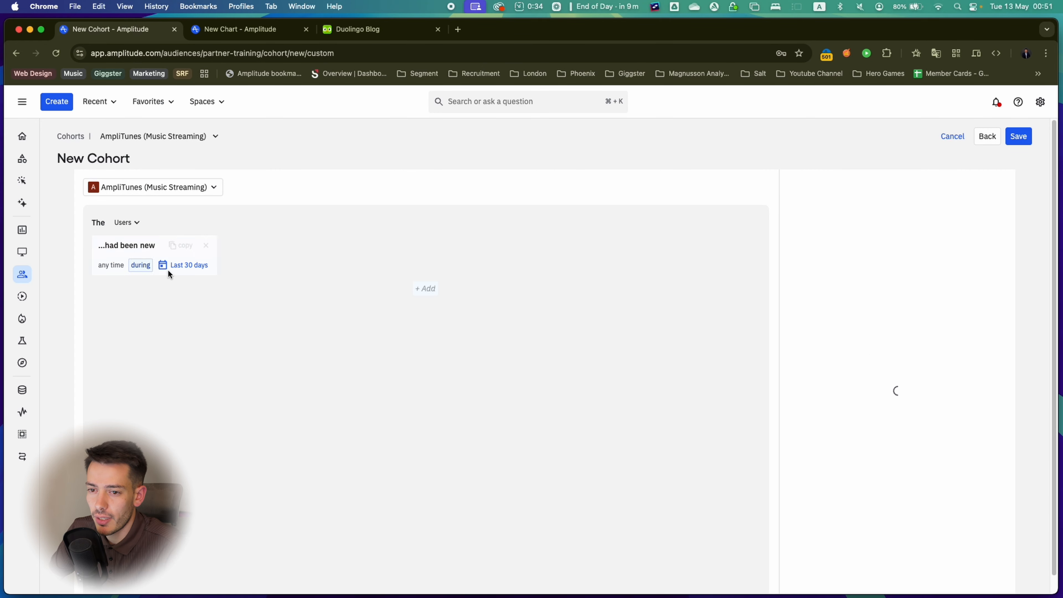
left_click(180, 265)
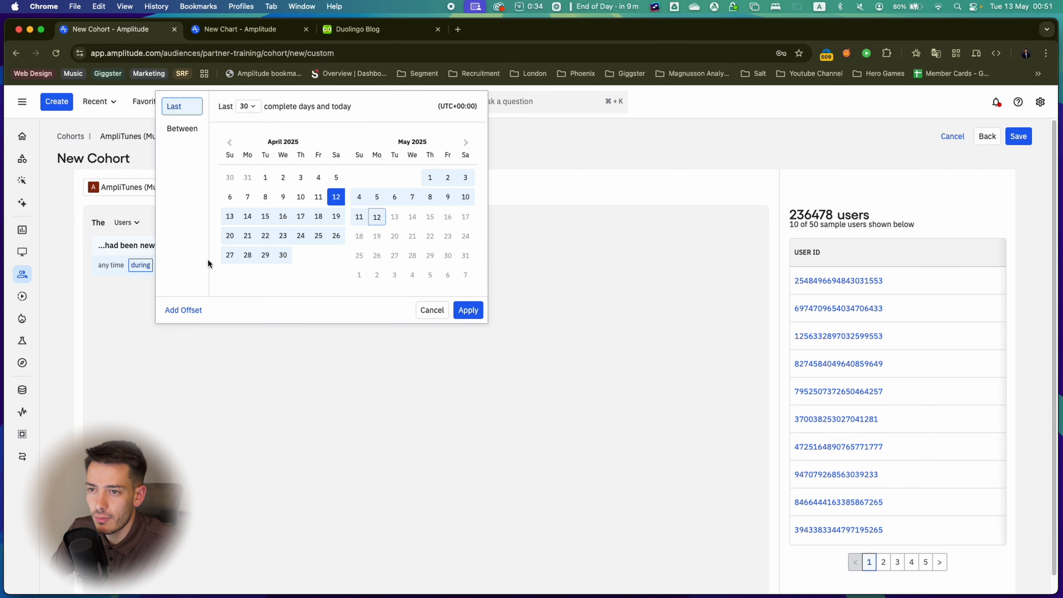
left_click(242, 106)
left_click(257, 133)
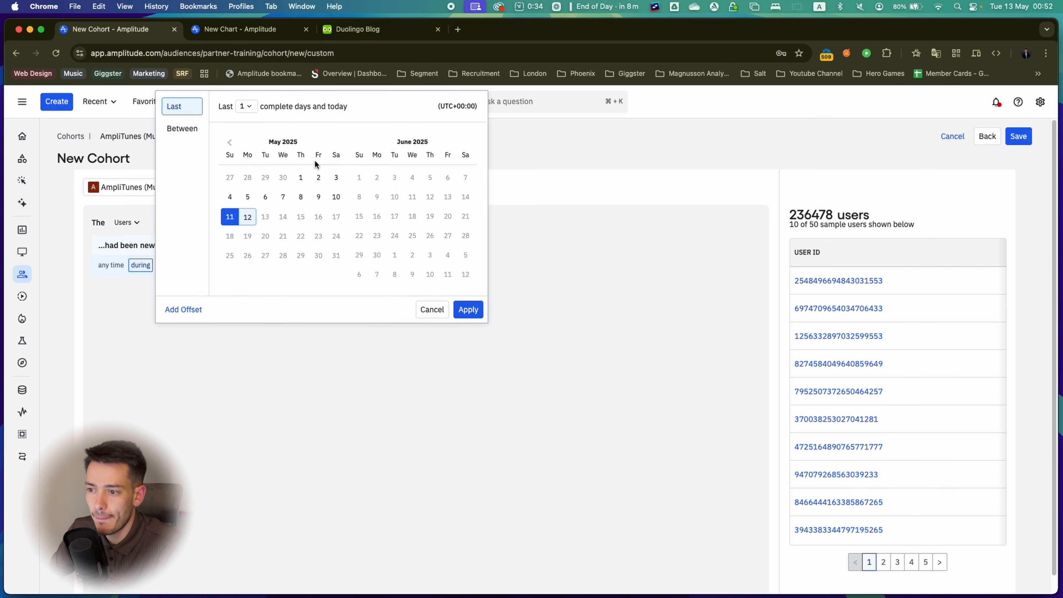
left_click(463, 310)
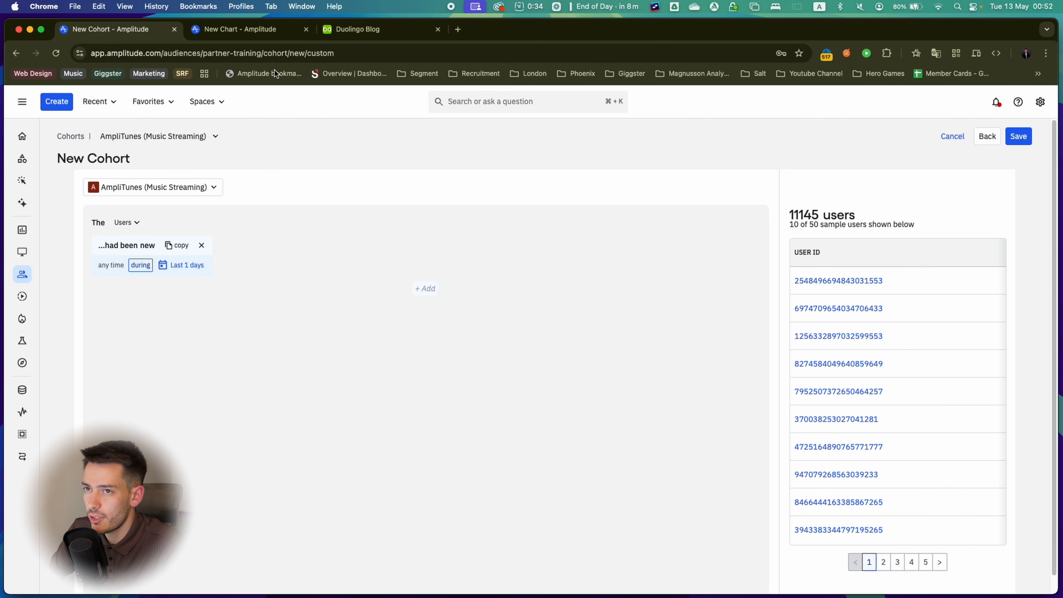
Look through the filter properties and user type options of the draft chart's segment, and return to the new cohort
left_click(237, 30)
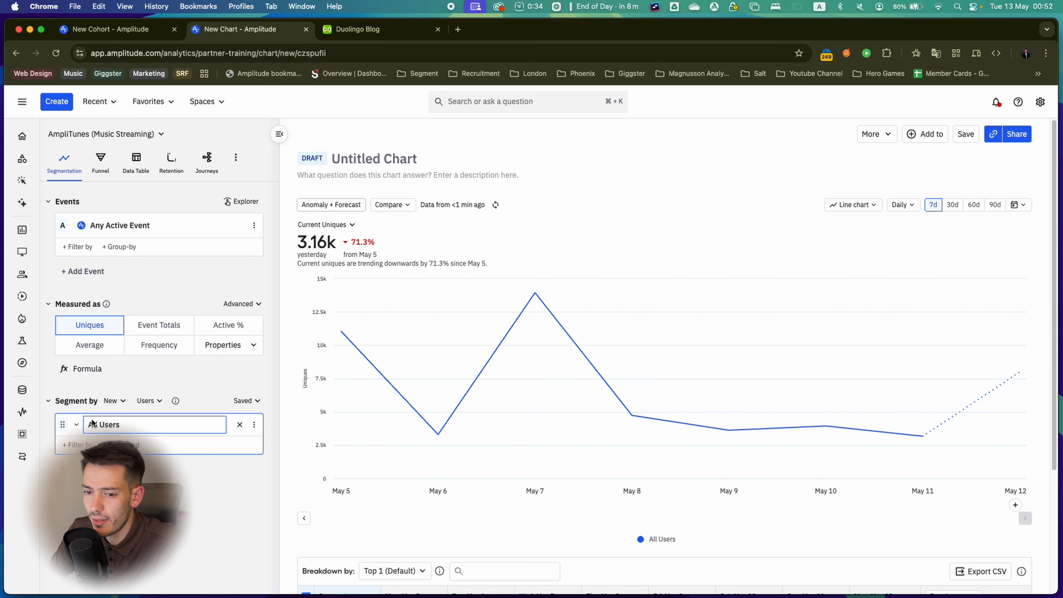
left_click(82, 444)
scroll(118, 344, "down", 1)
scroll(124, 362, "down", 10)
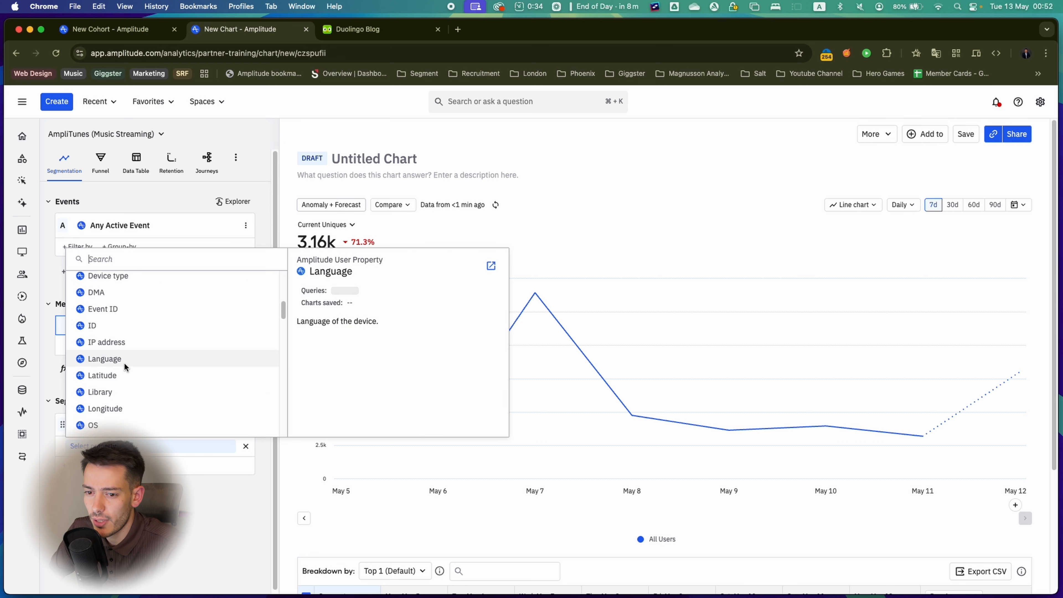
scroll(125, 367, "down", 5)
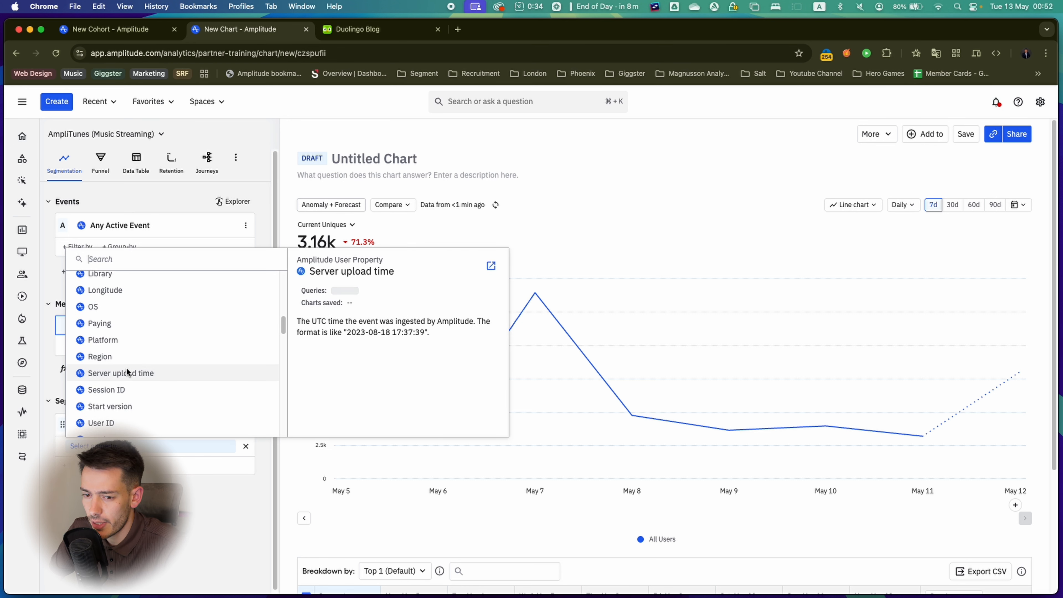
scroll(126, 368, "down", 10)
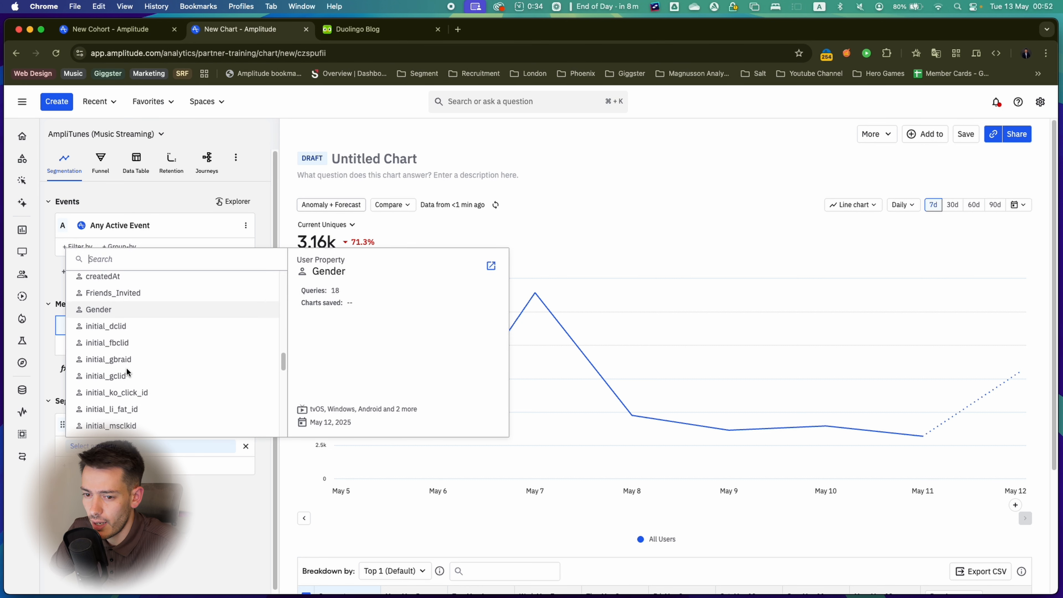
left_click(267, 465)
left_click(113, 402)
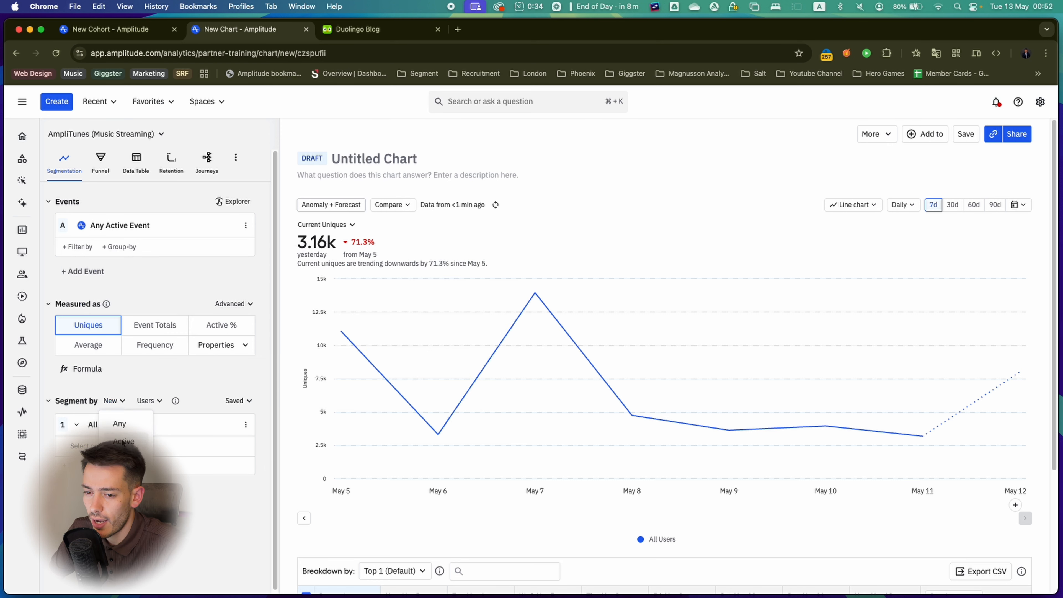
left_click(118, 402)
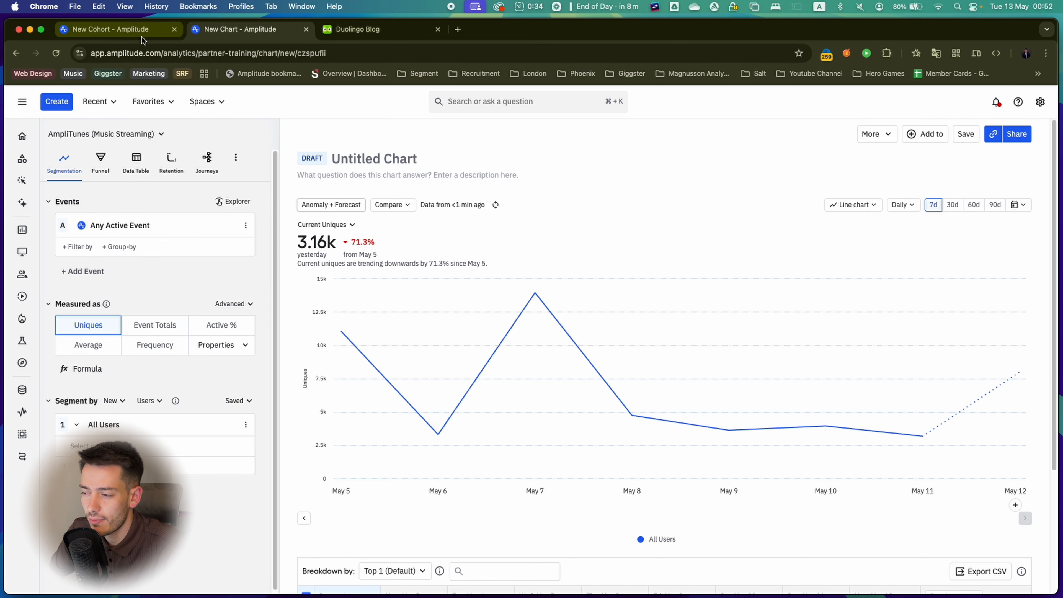
left_click(122, 28)
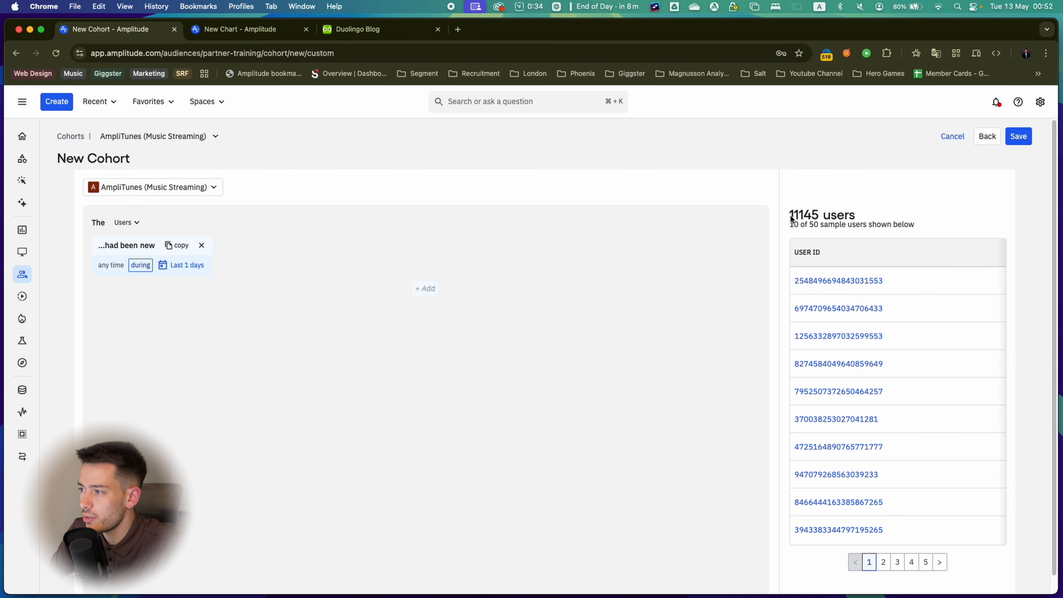
Save the new-user cohort as "CURR New Users" in the CURR folder
left_click(936, 199)
left_click(1018, 137)
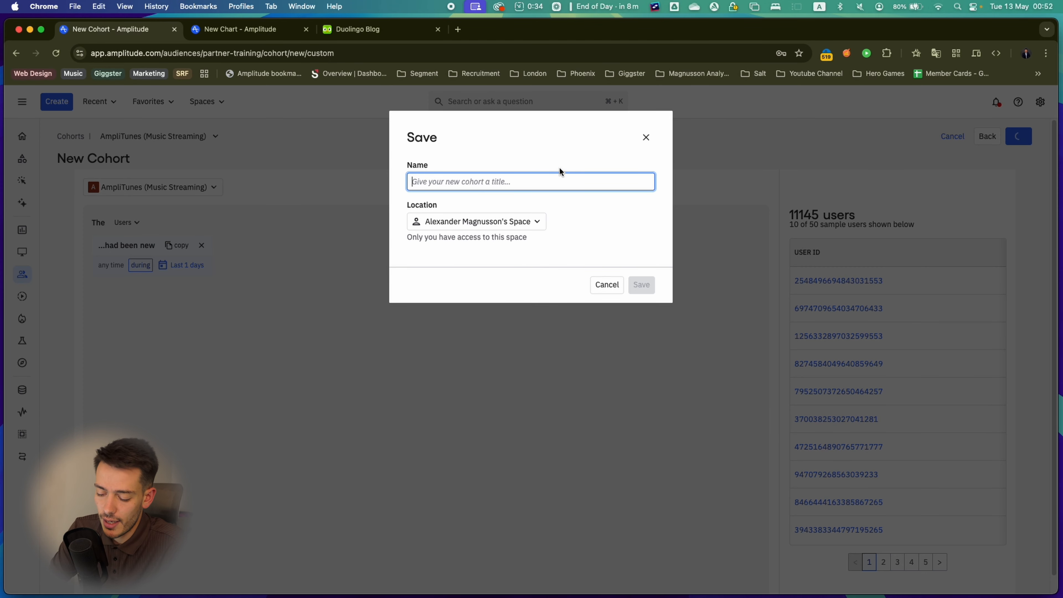
type("CURR New Users")
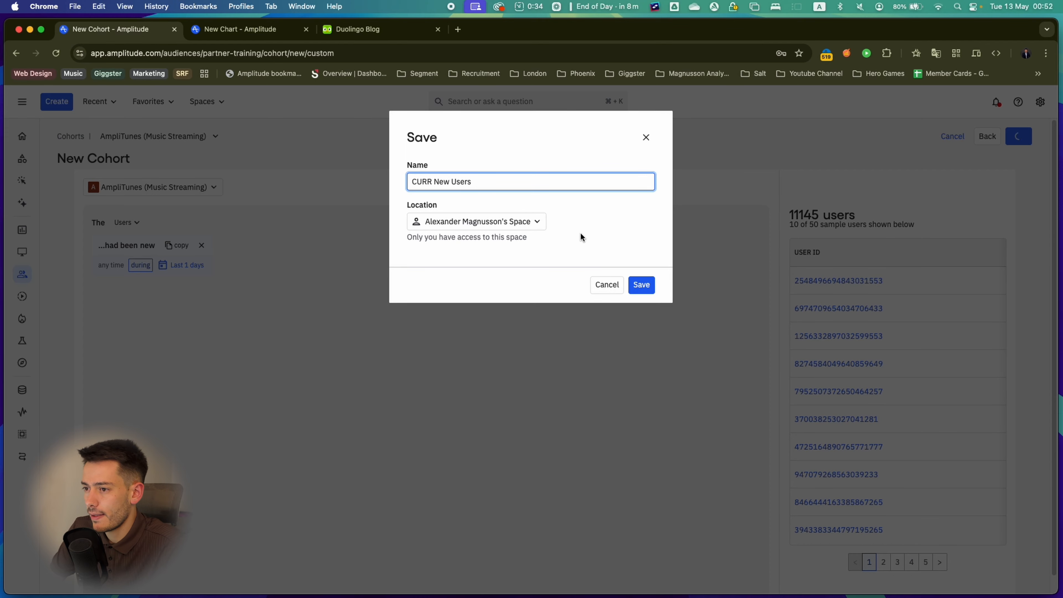
left_click(527, 222)
left_click(442, 304)
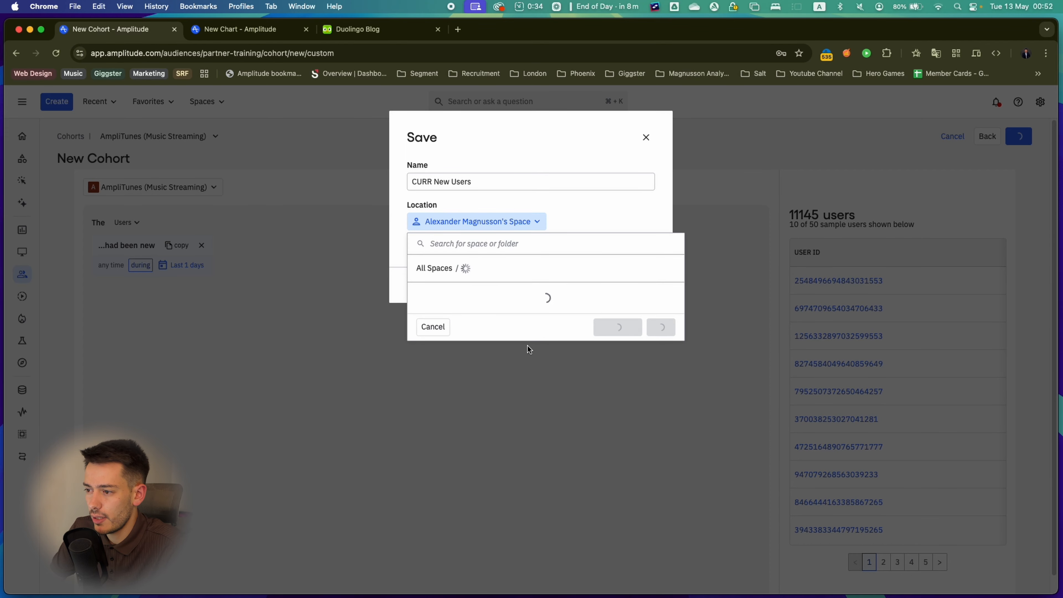
left_click(666, 321)
left_click(638, 283)
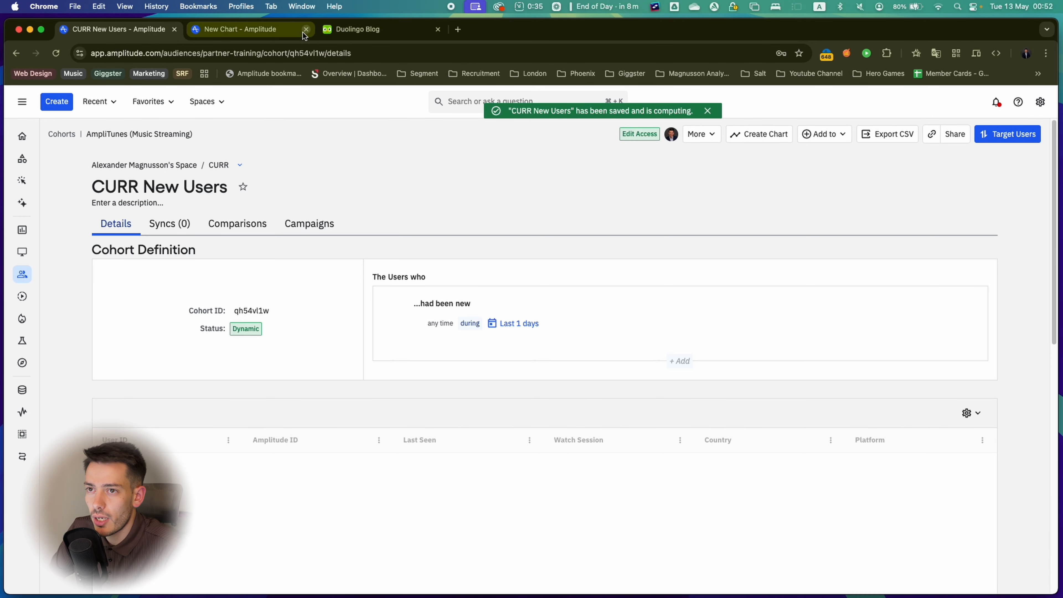
Close the draft chart's tab, check the Current users definition in the Duolingo article, and return to the saved cohort
left_click(306, 29)
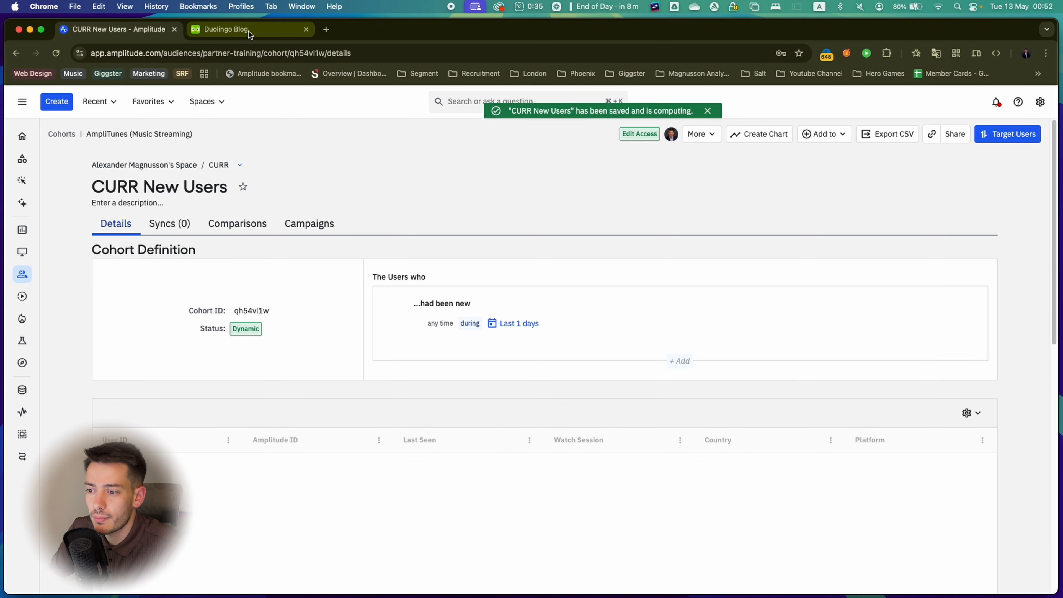
left_click(248, 32)
left_click_drag(373, 397, 511, 402)
left_click_drag(434, 400, 681, 402)
left_click(101, 30)
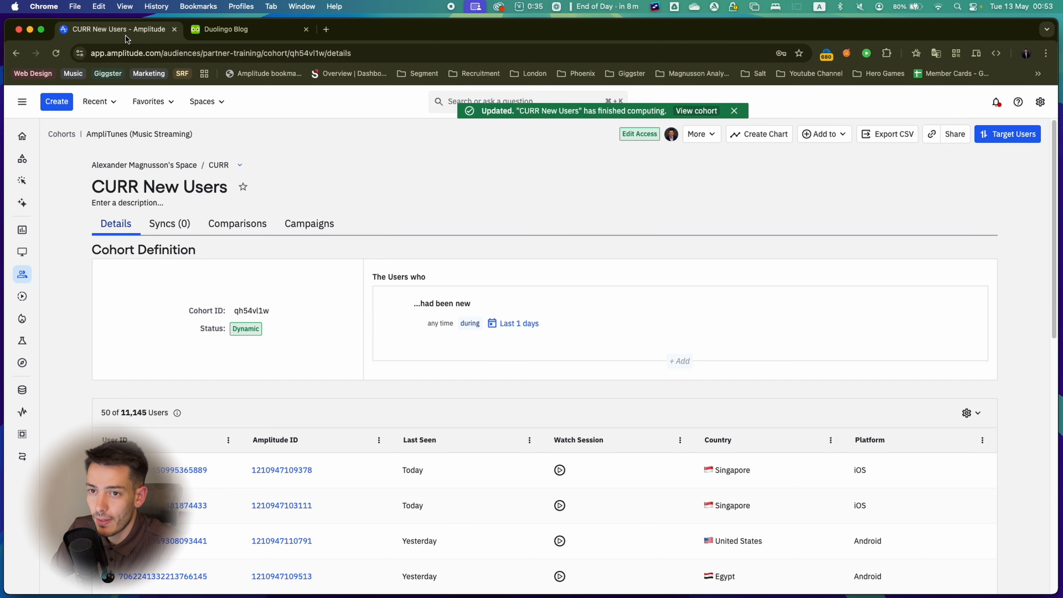
Start another new cohort using the Define my own option
left_click(69, 103)
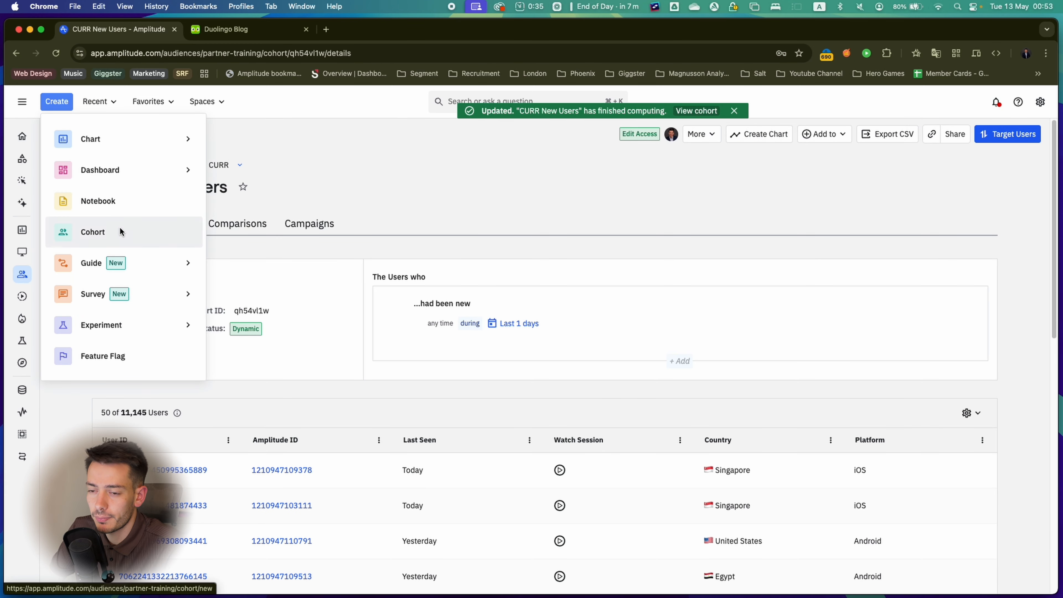
left_click(120, 229)
left_click(267, 370)
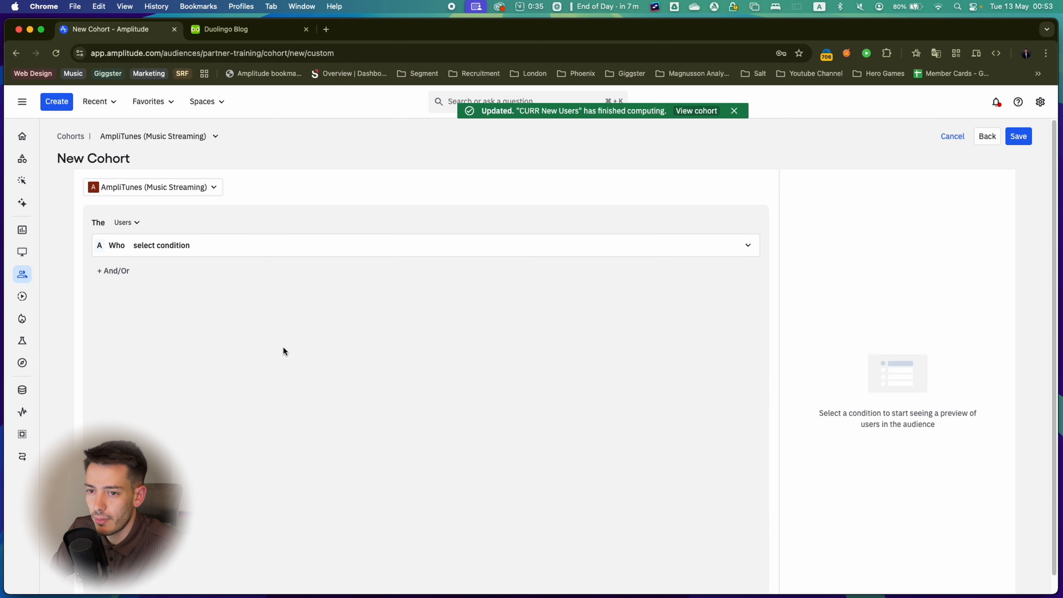
Add a condition for users who did perform Any Active Event, consulting the Current users definition in the Duolingo article
left_click(167, 245)
left_click(182, 272)
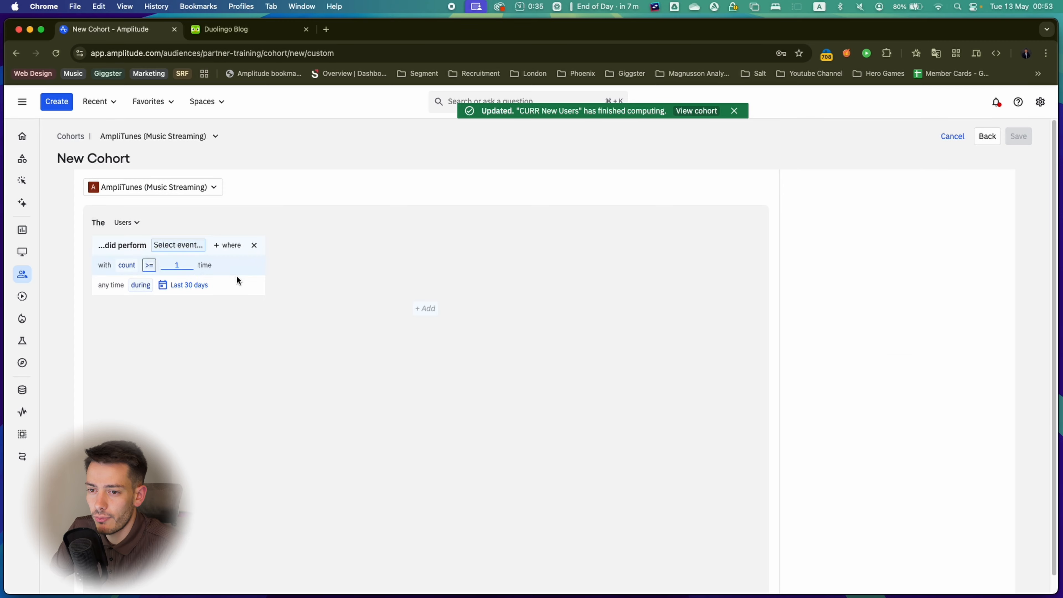
left_click(168, 244)
left_click(217, 30)
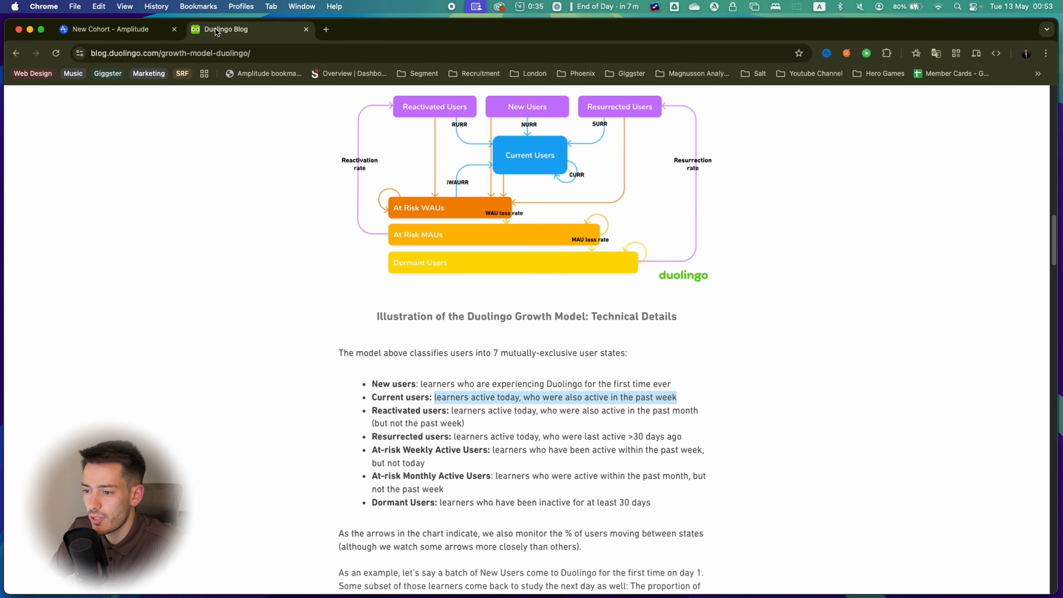
left_click(455, 403)
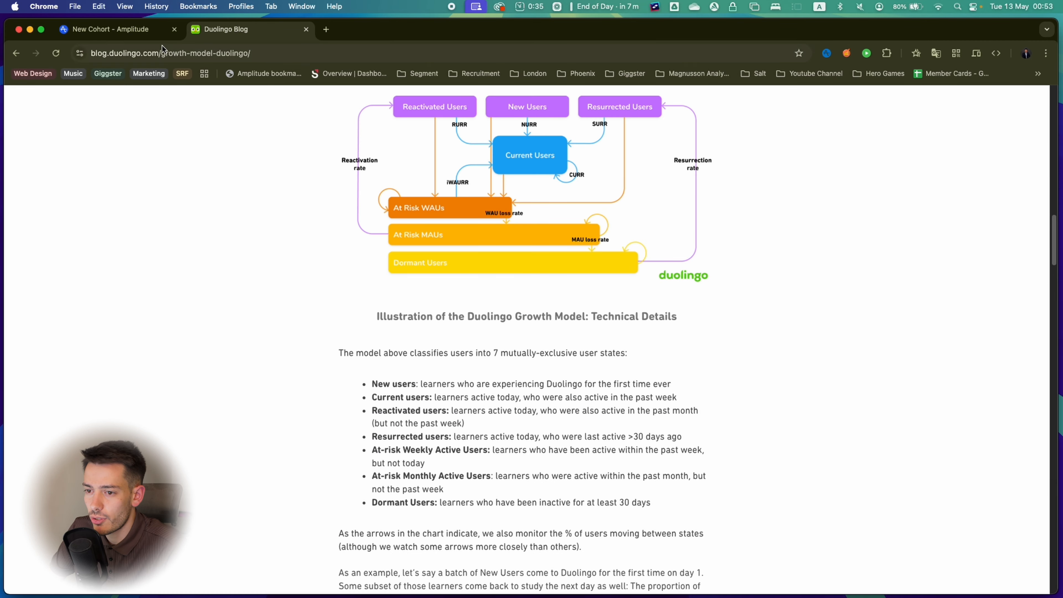
left_click(148, 30)
scroll(212, 405, "down", 1)
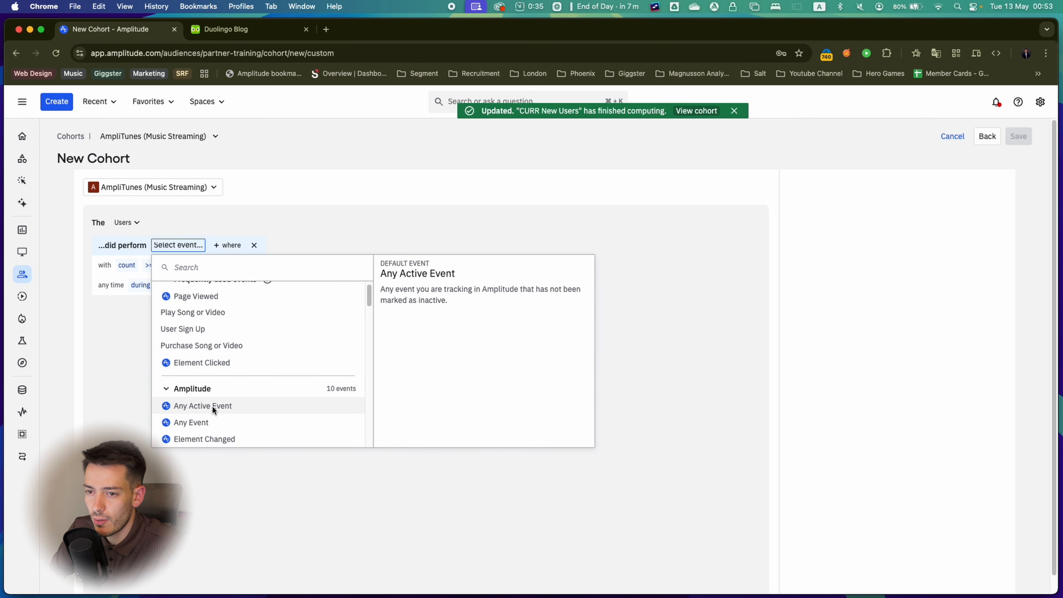
left_click(209, 405)
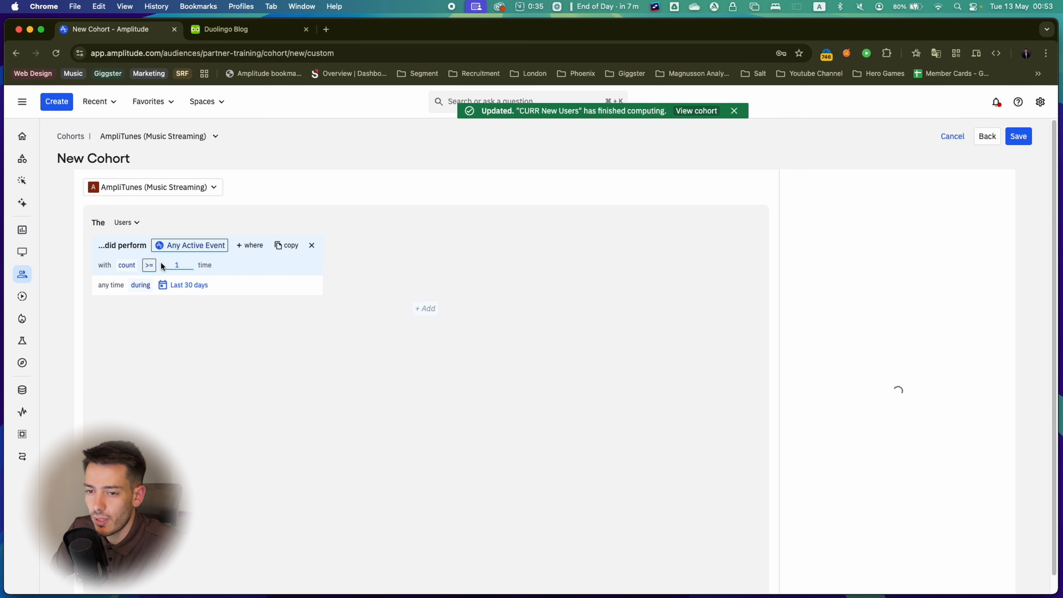
Set the Any Active Event condition's time range to the last 1 day
left_click(180, 285)
left_click(251, 108)
type("1")
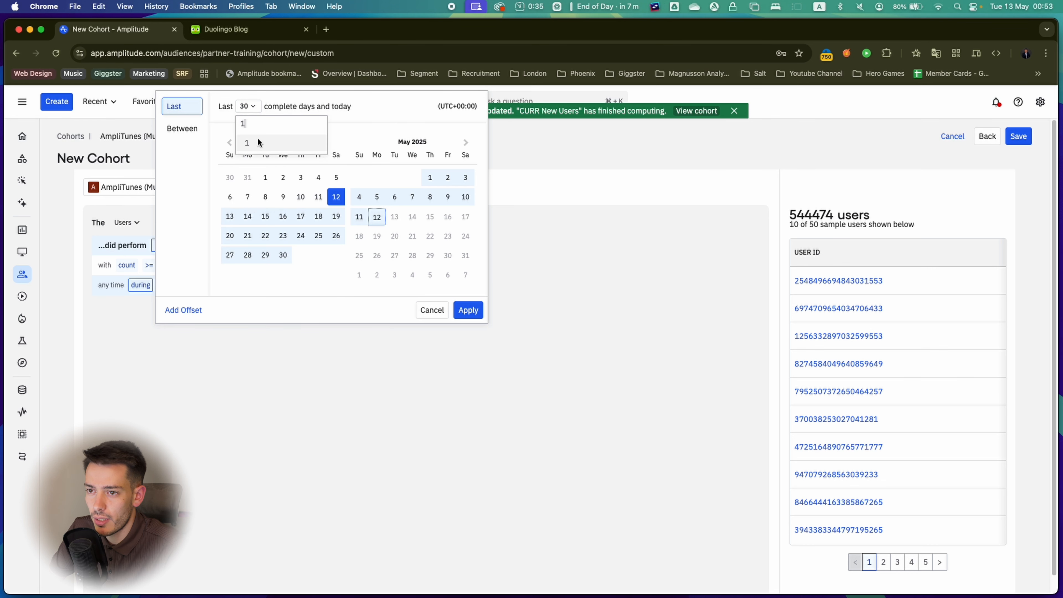
left_click(258, 140)
left_click(459, 303)
Reread the past-week activity part of the Current users definition in the Duolingo article, and return to the cohort
left_click(228, 33)
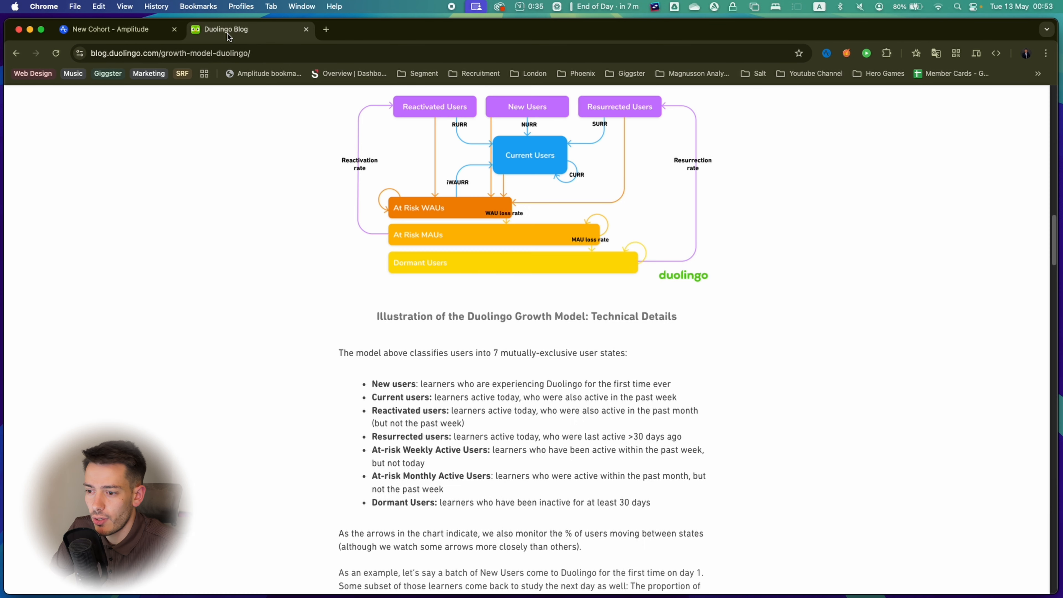
left_click_drag(421, 400, 680, 404)
left_click(551, 401)
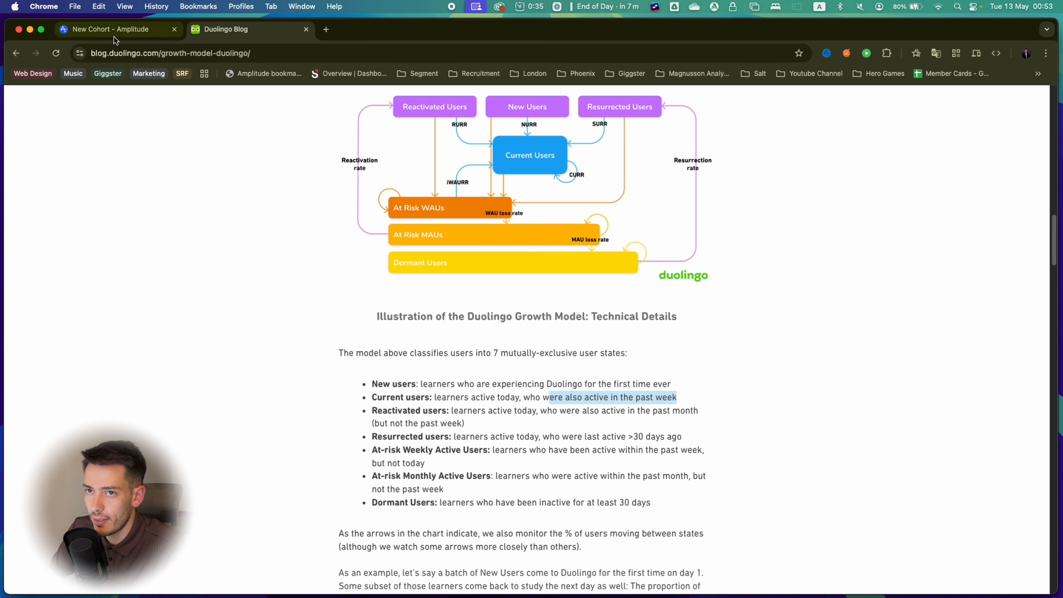
left_click(111, 29)
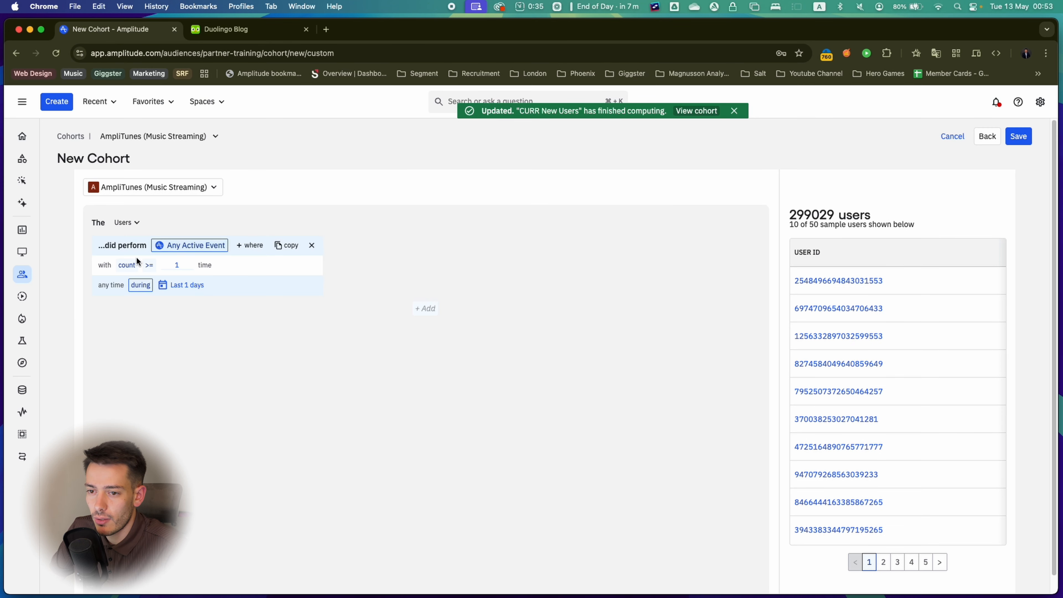
Add a second event condition, joined with And, for users who did perform Any Active Event
left_click(425, 309)
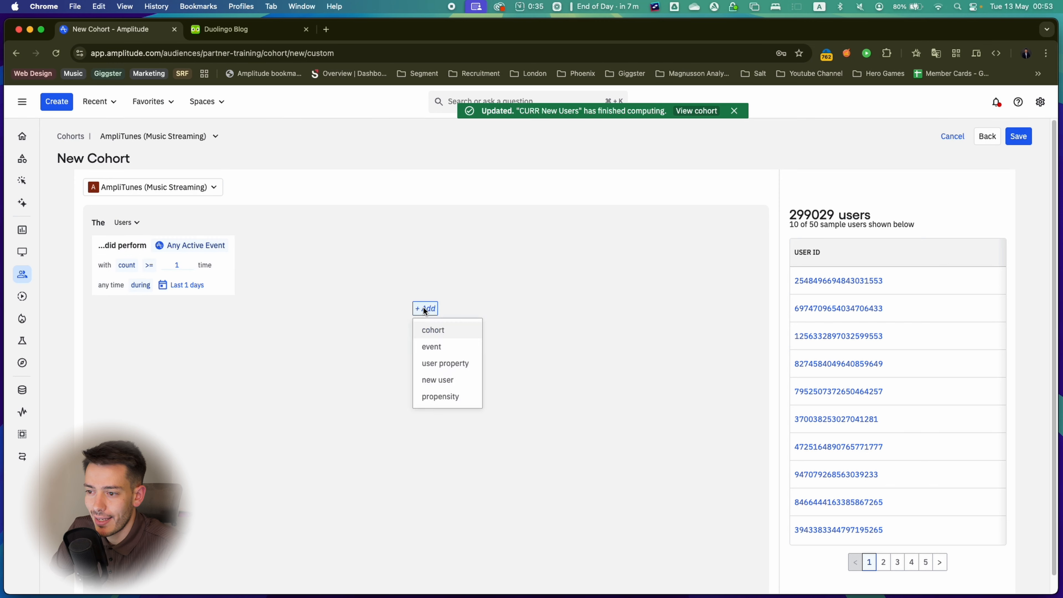
left_click(438, 348)
left_click(185, 333)
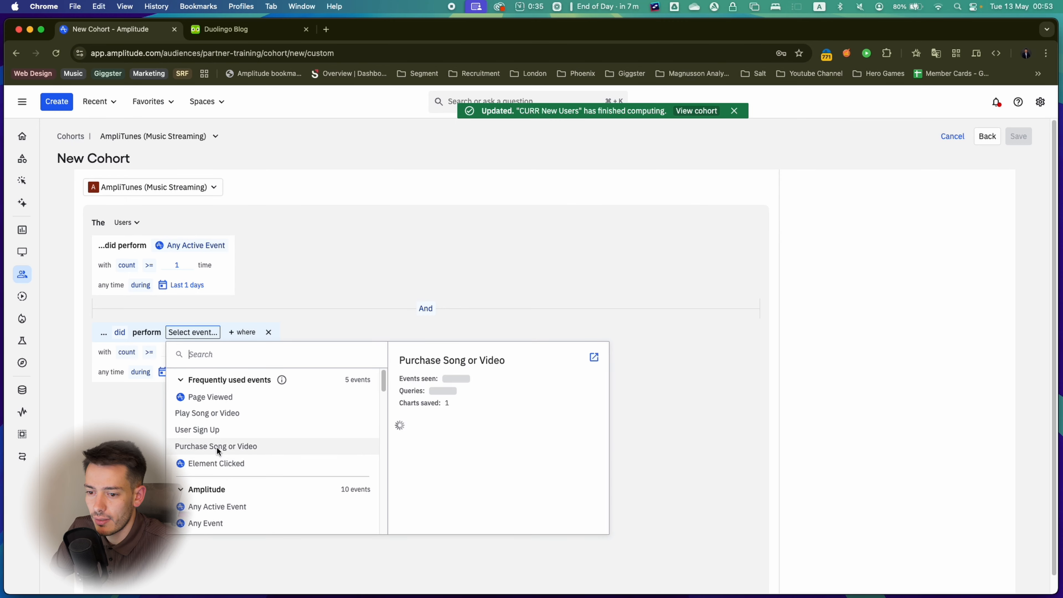
scroll(217, 448, "down", 1)
left_click(231, 478)
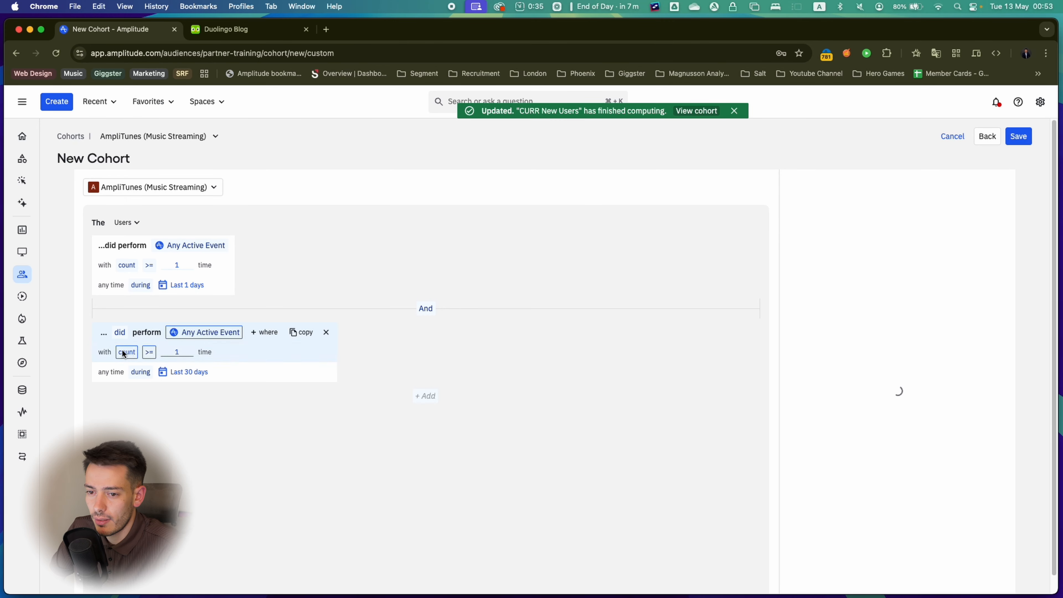
Set the second condition's time range to the last 6 days, offset by 1 day
left_click(182, 374)
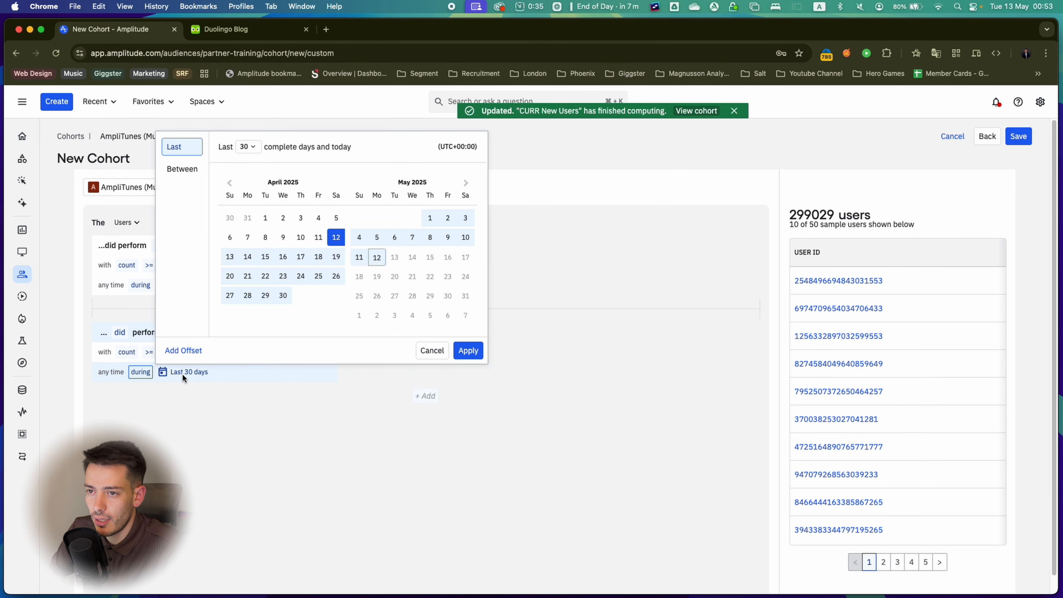
left_click(249, 148)
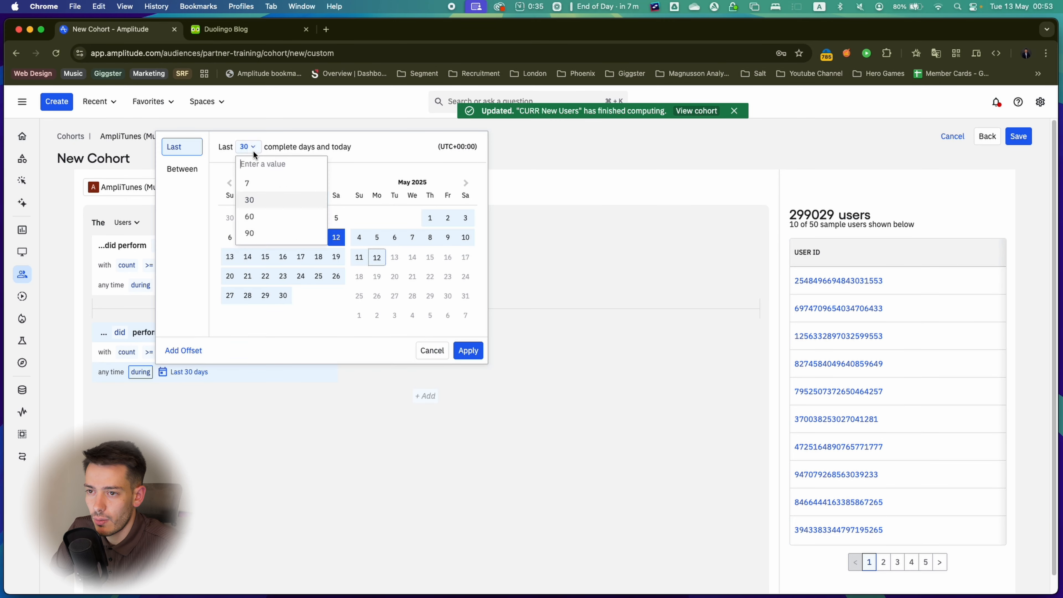
type("6")
left_click(260, 183)
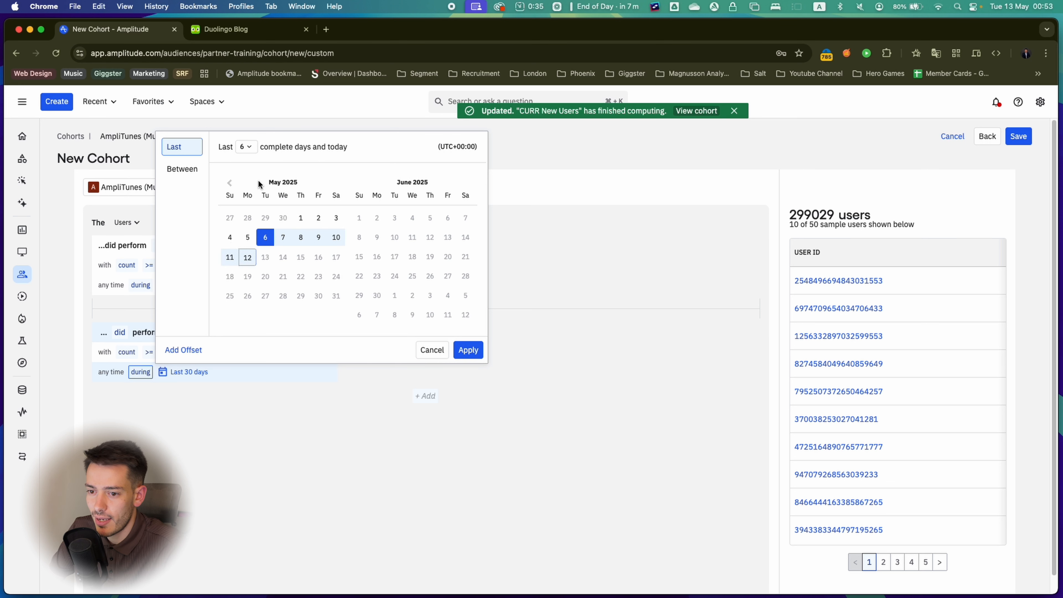
left_click(180, 348)
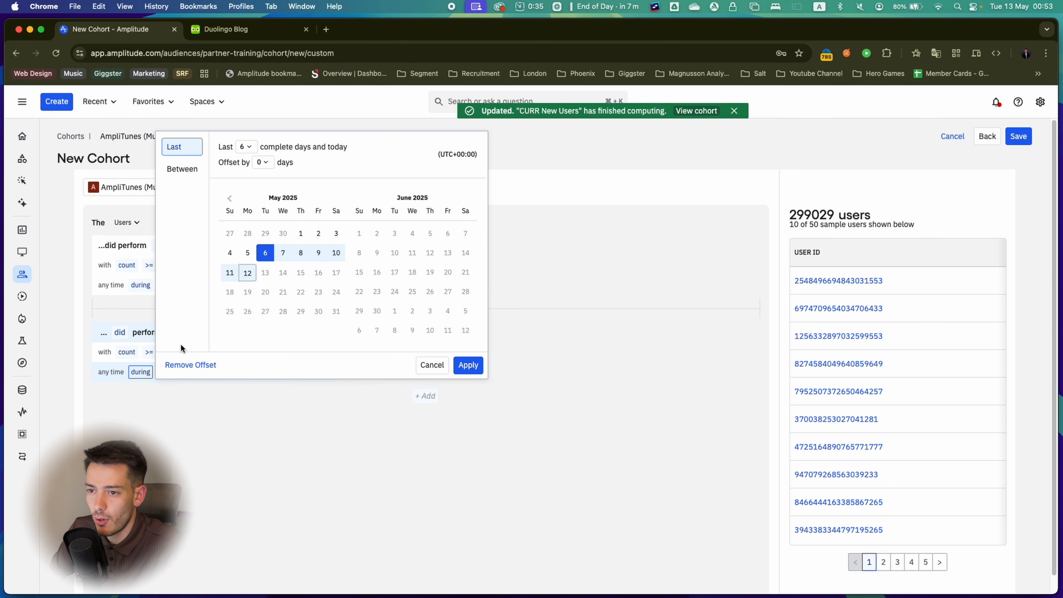
left_click(260, 163)
left_click(270, 215)
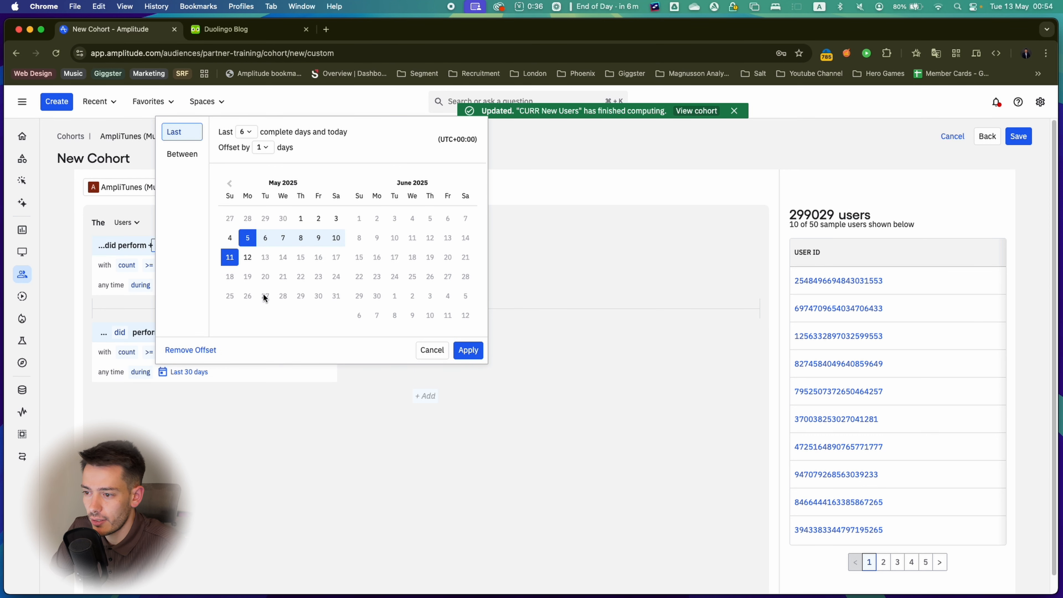
left_click(467, 350)
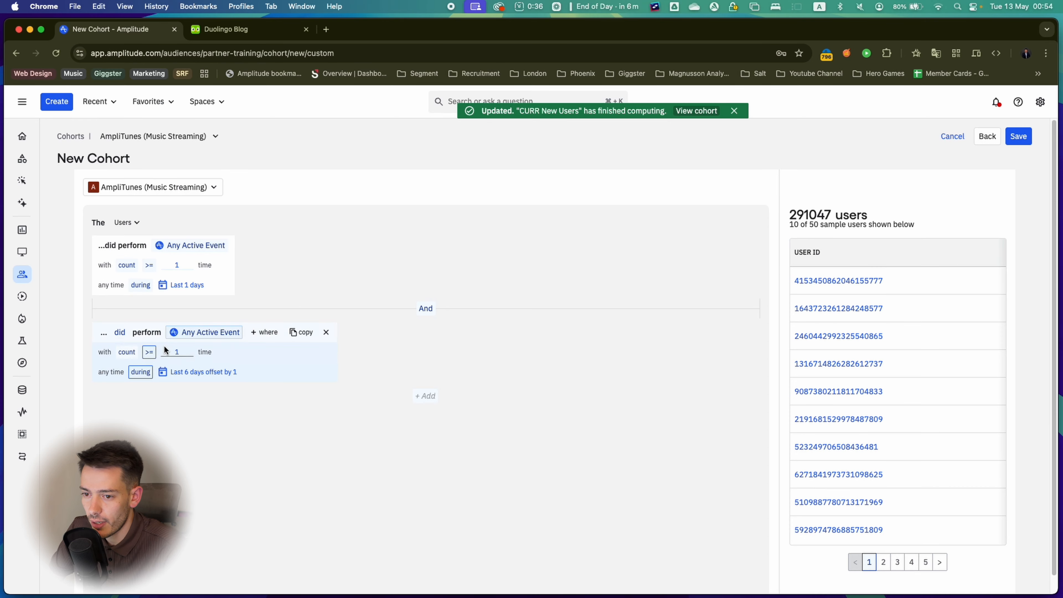
left_click(186, 370)
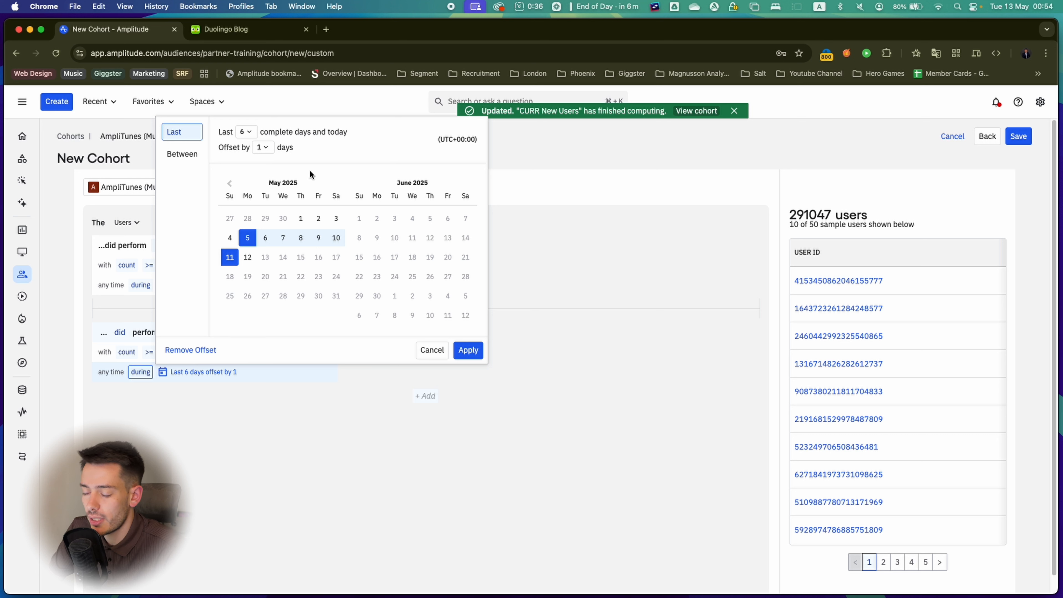
left_click(467, 350)
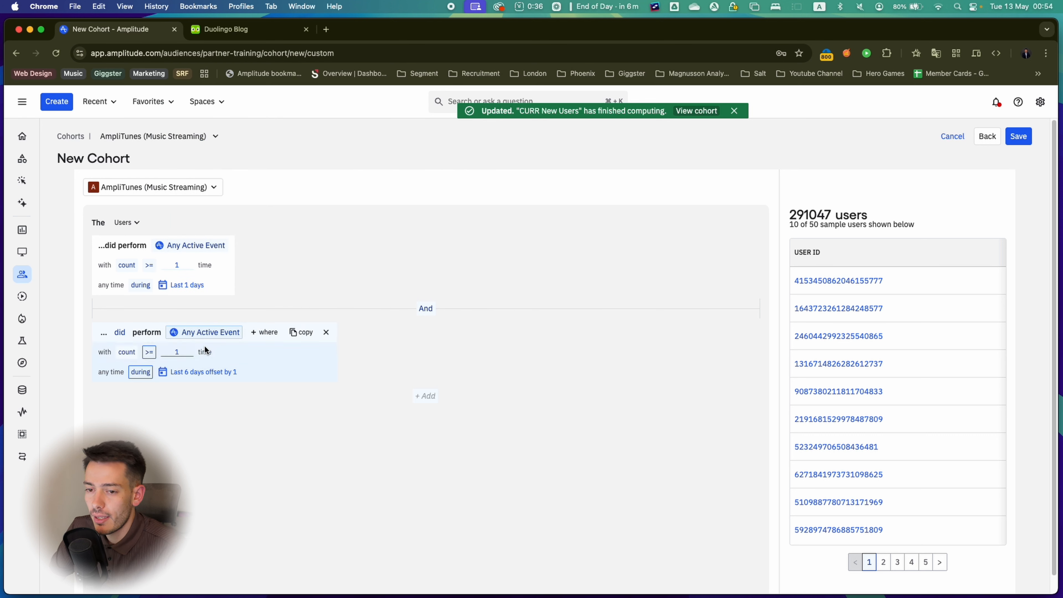
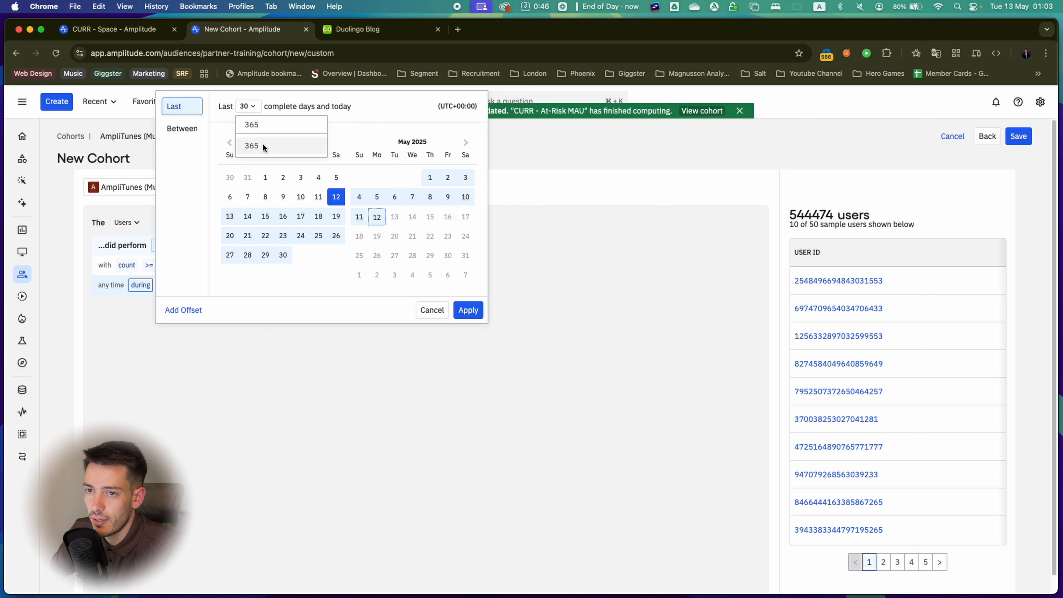
Set the Any Active Event condition's time range to the last 365 days, offset by 30 days
left_click(260, 146)
left_click(184, 309)
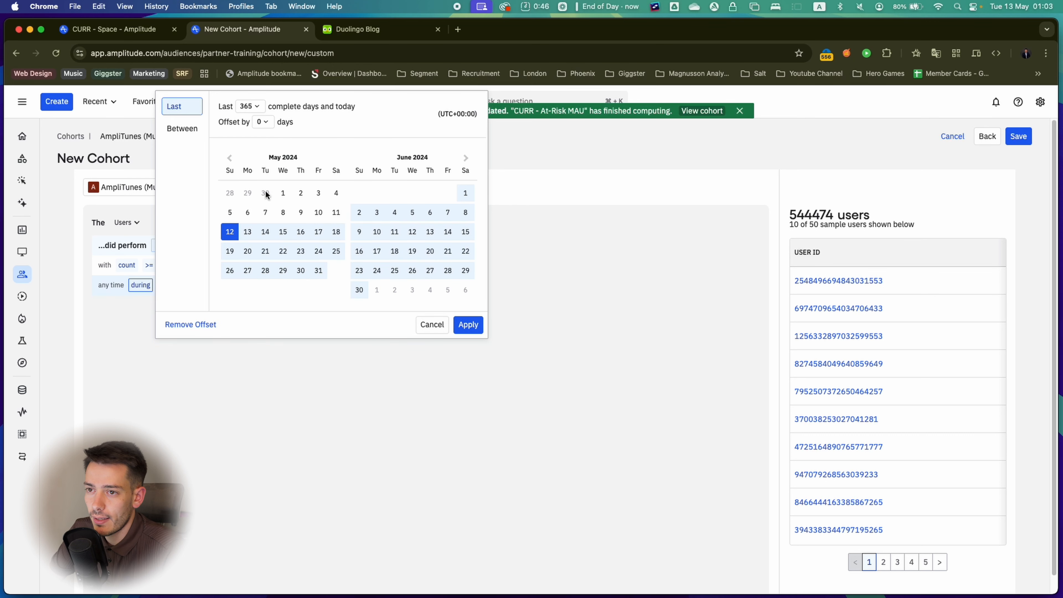
left_click(263, 123)
left_click(276, 210)
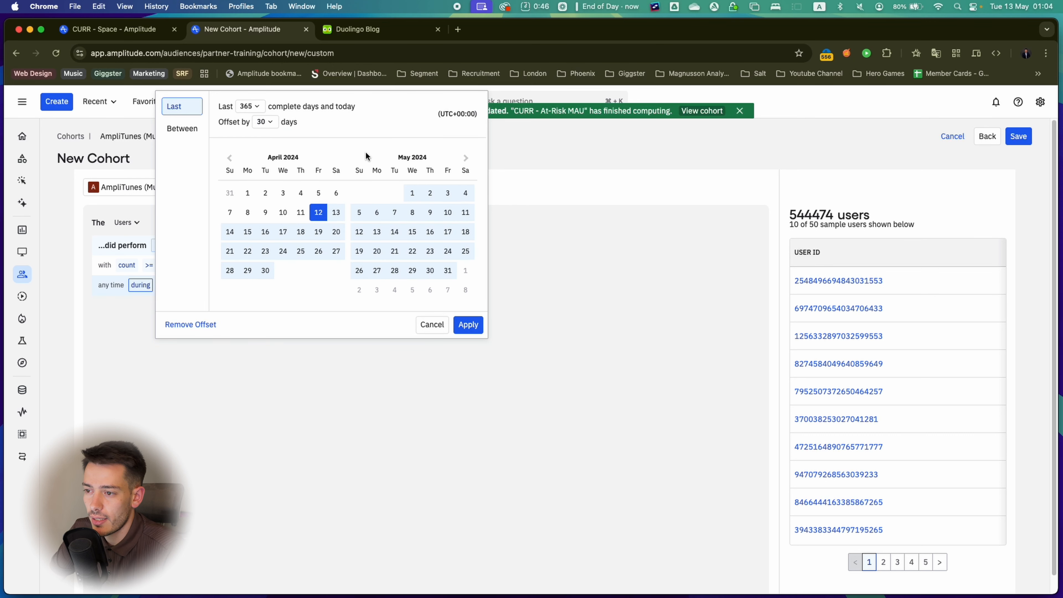
left_click(467, 326)
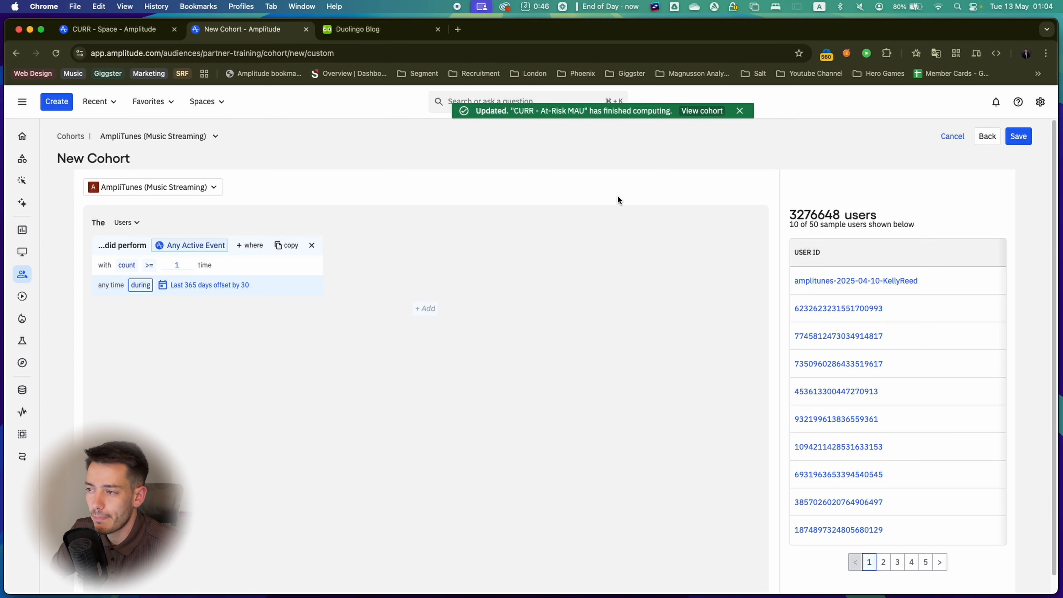
Save the cohort in the CURR folder under the name "Dormant Users"
left_click(1021, 137)
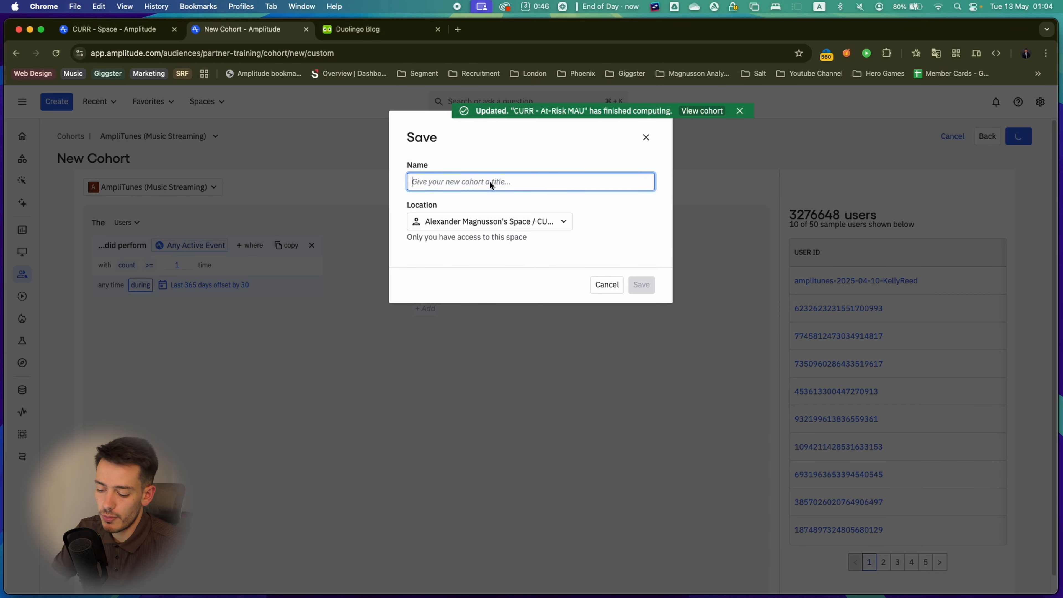
type("Dormant U")
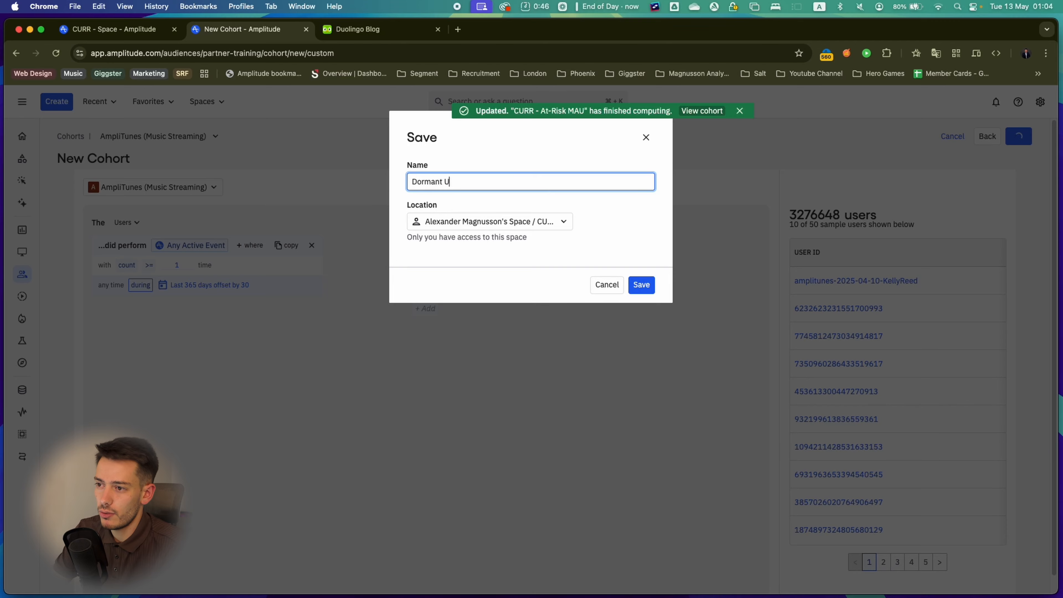
type("sers")
key("Return")
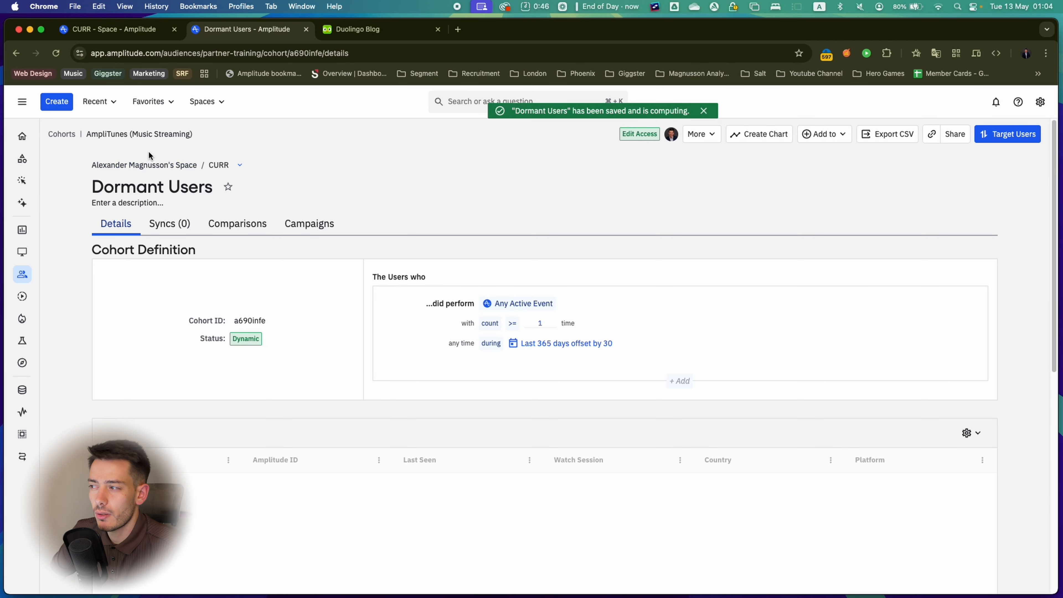
Rename the dormant cohort to "CURR - Dormant Users" and save it again
left_click(99, 189)
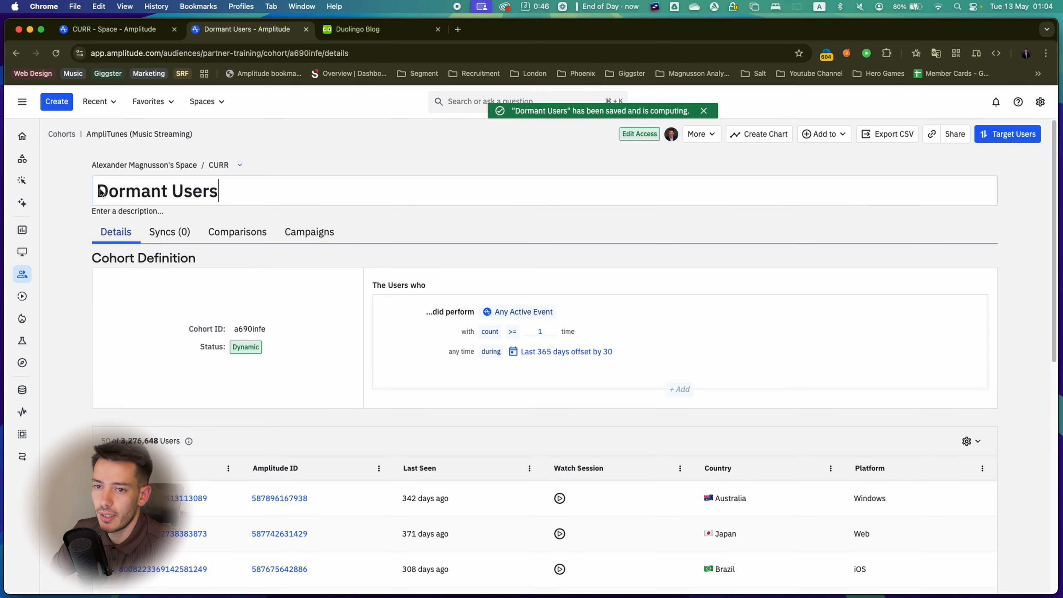
type("CURR -")
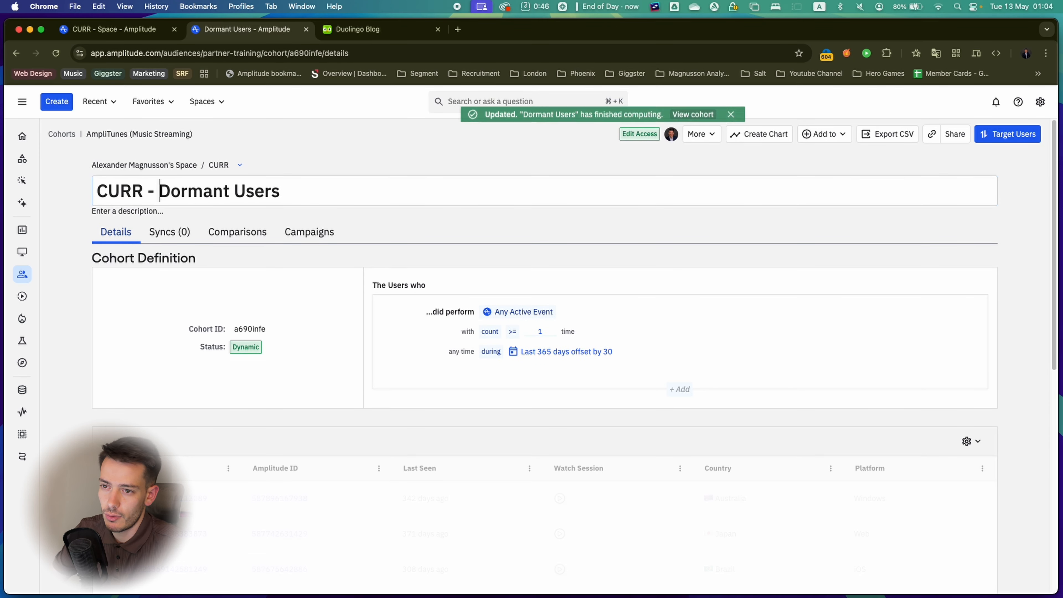
key("Return")
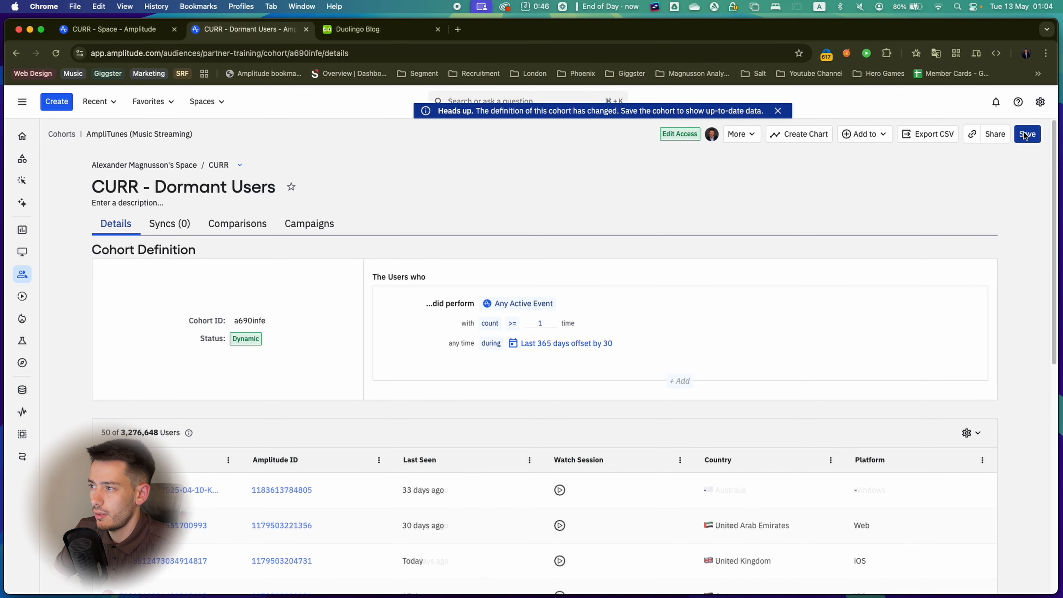
left_click(1027, 134)
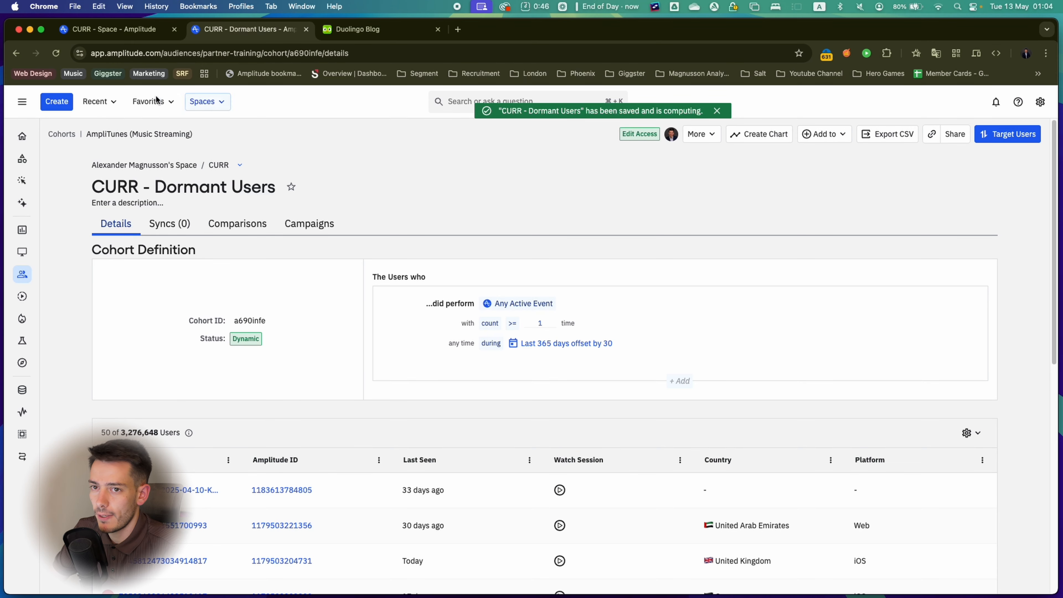
Start another new behavioral cohort that is defined from scratch
left_click(57, 101)
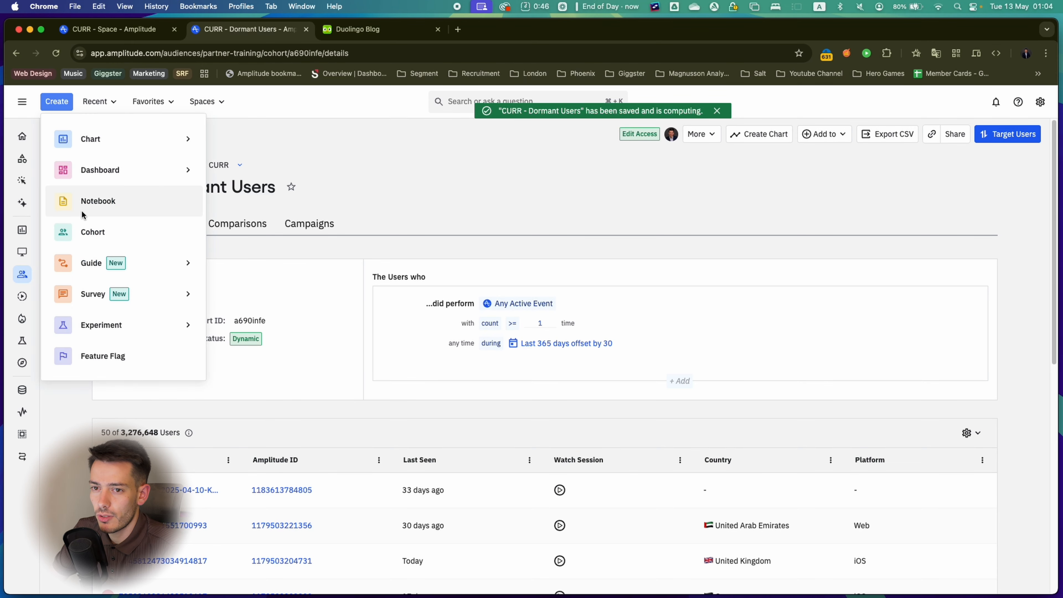
left_click(105, 232)
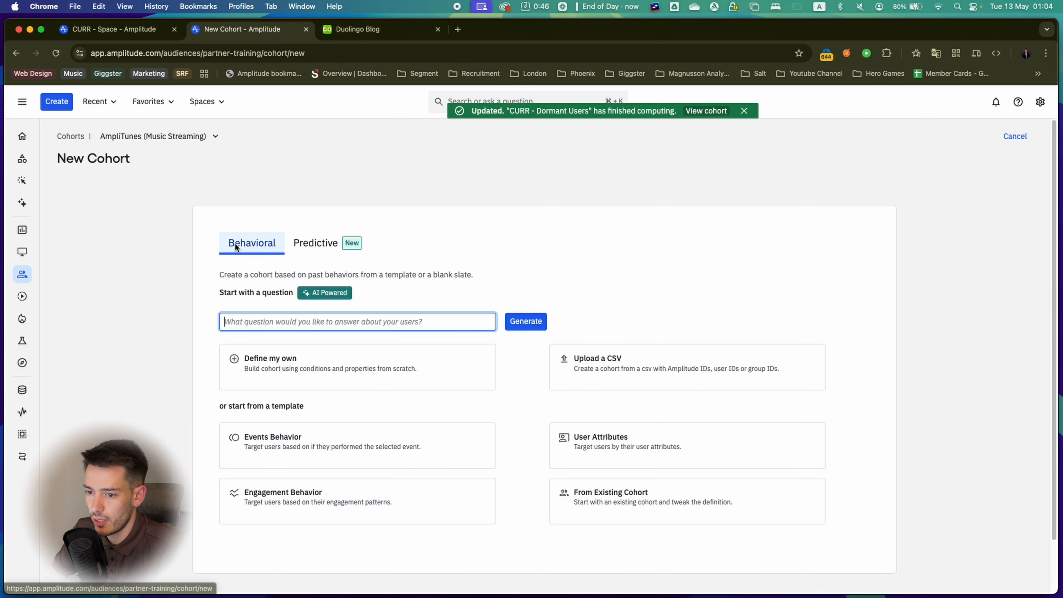
left_click(315, 369)
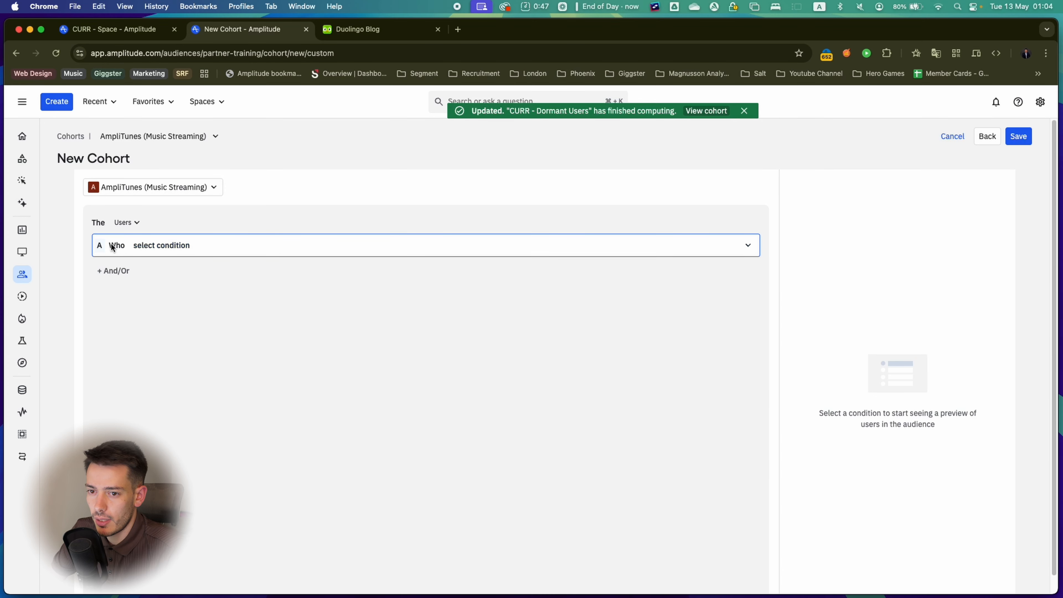
left_click(154, 245)
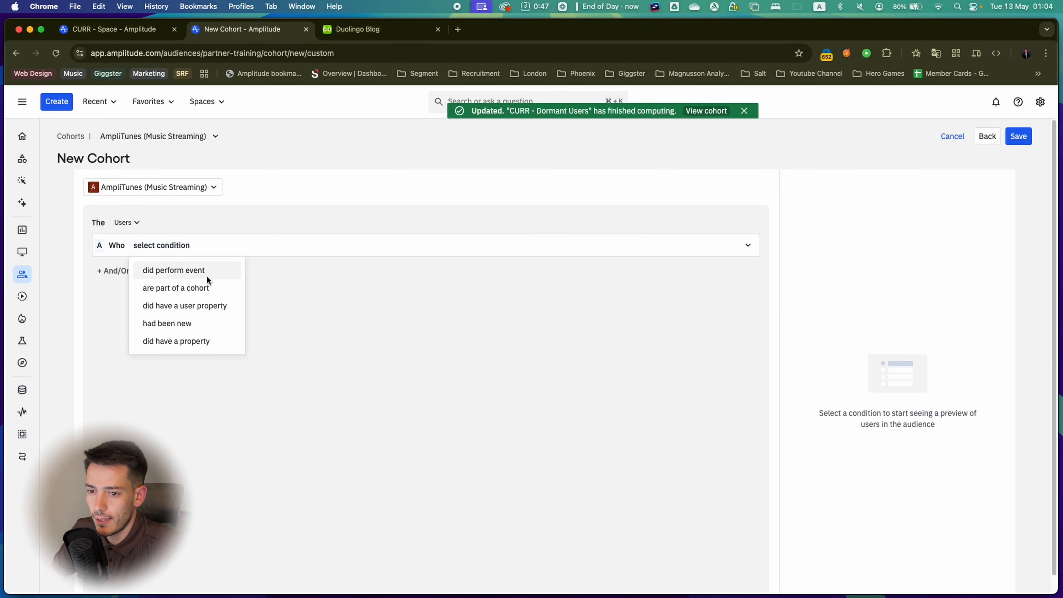
left_click(190, 338)
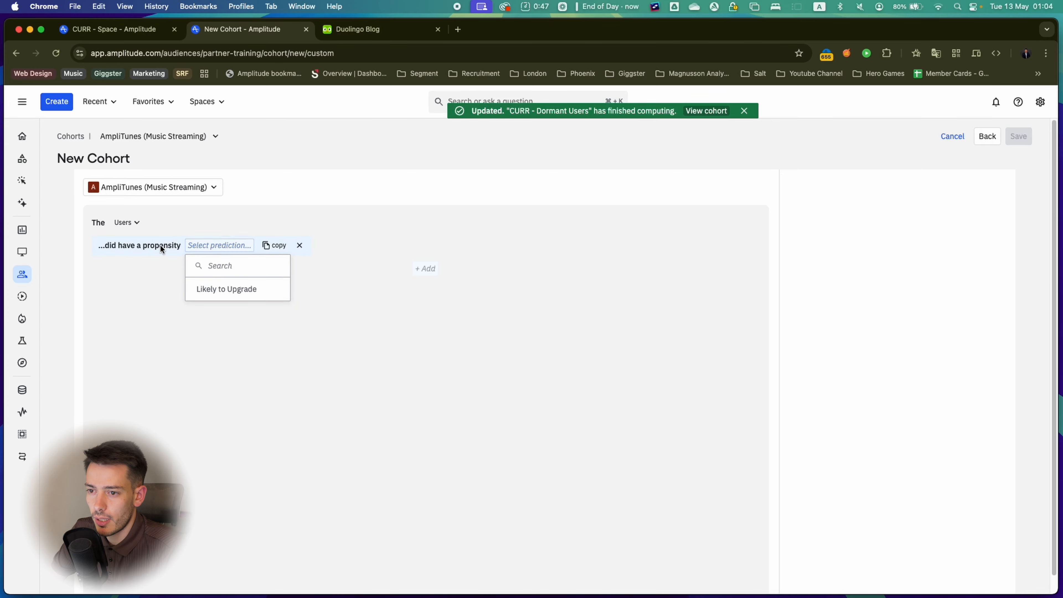
left_click(299, 245)
Try a user property condition on Platform and switch its operator to "is not"
left_click(169, 245)
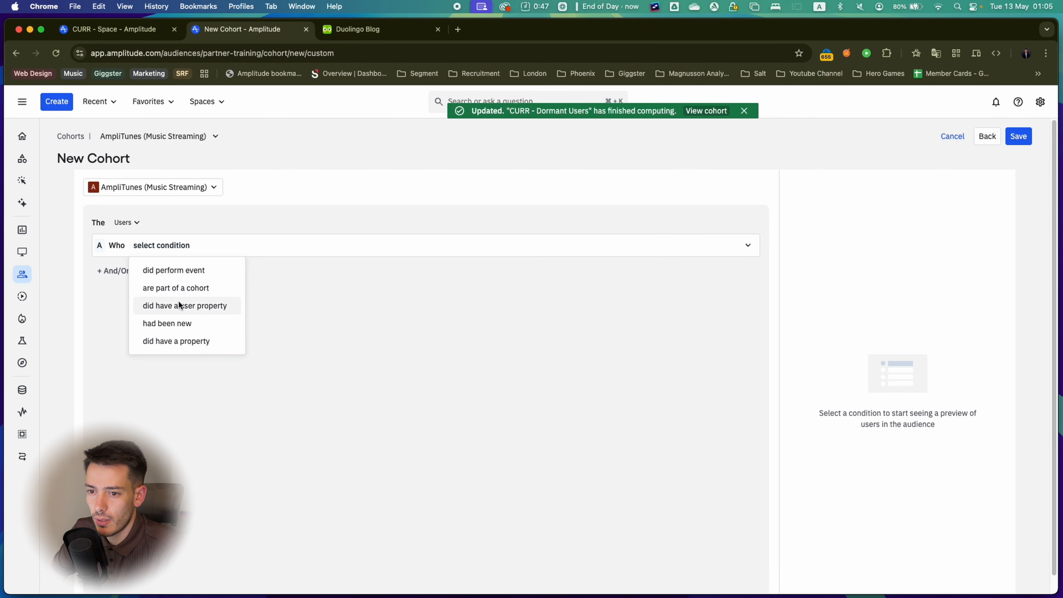
left_click(204, 305)
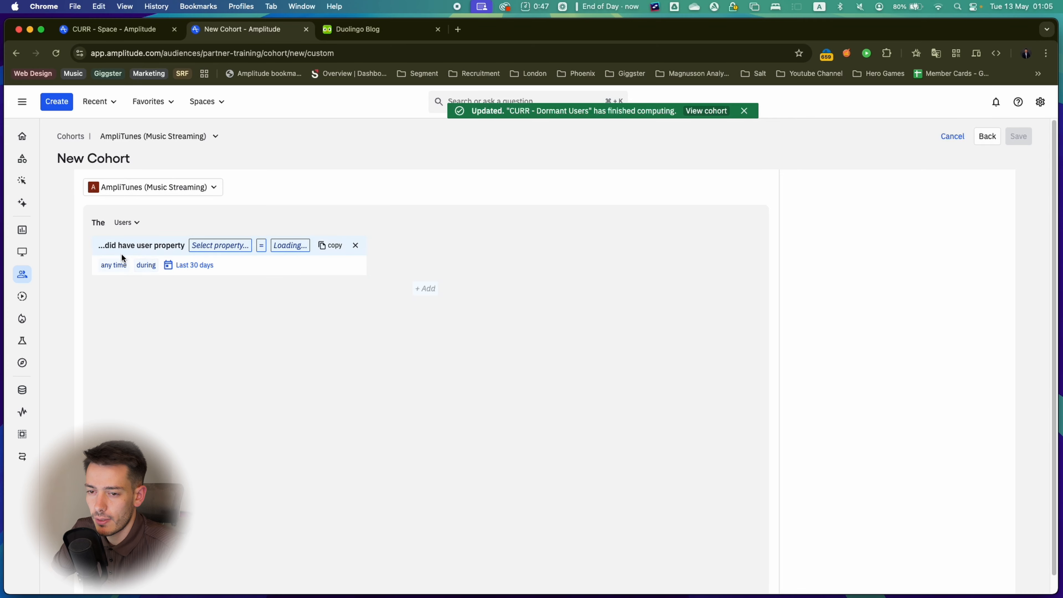
left_click(220, 246)
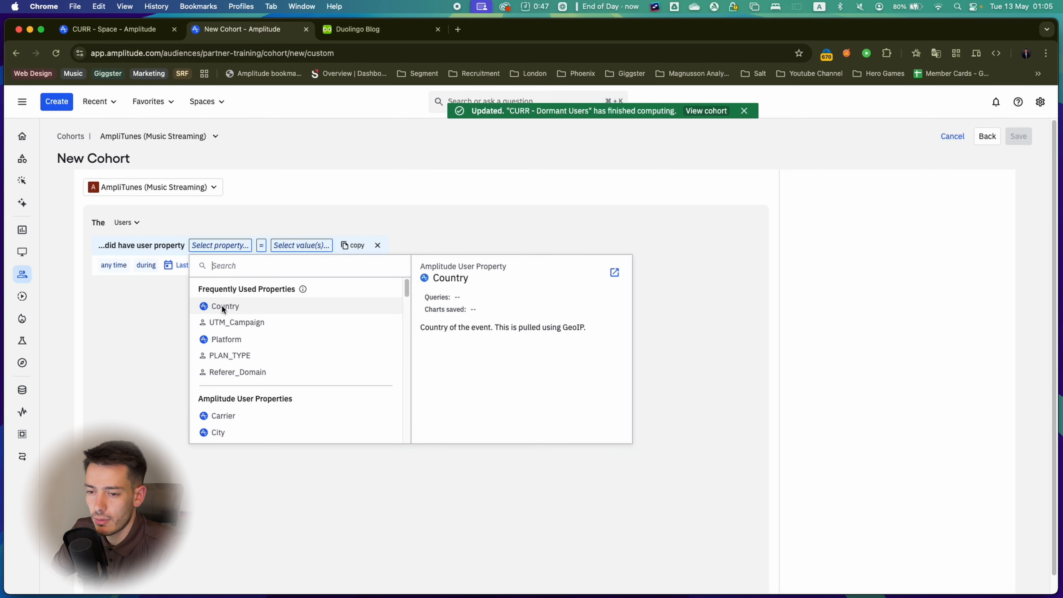
left_click(235, 338)
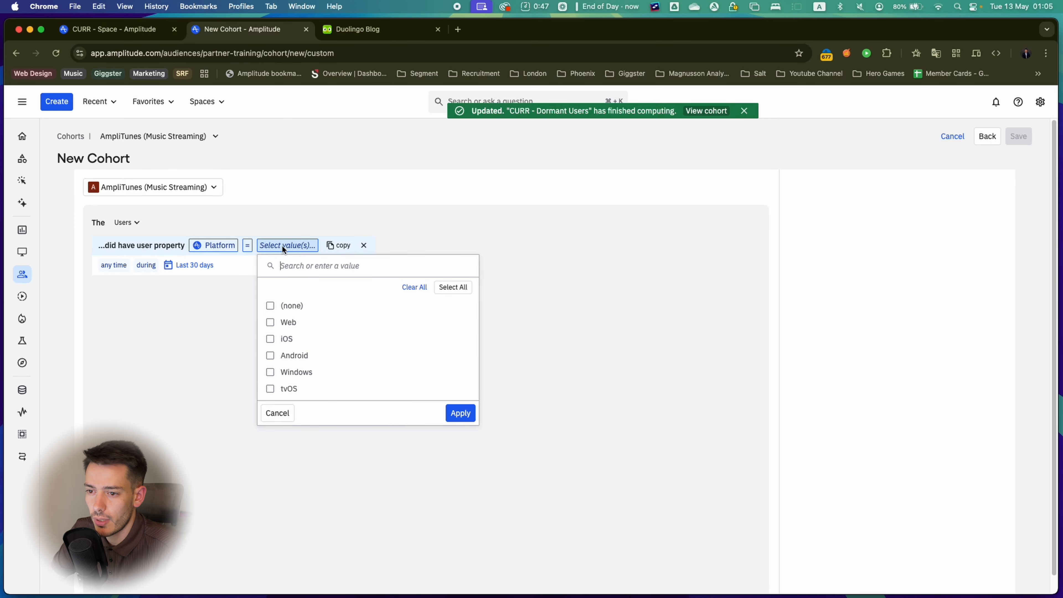
left_click(272, 305)
left_click(248, 245)
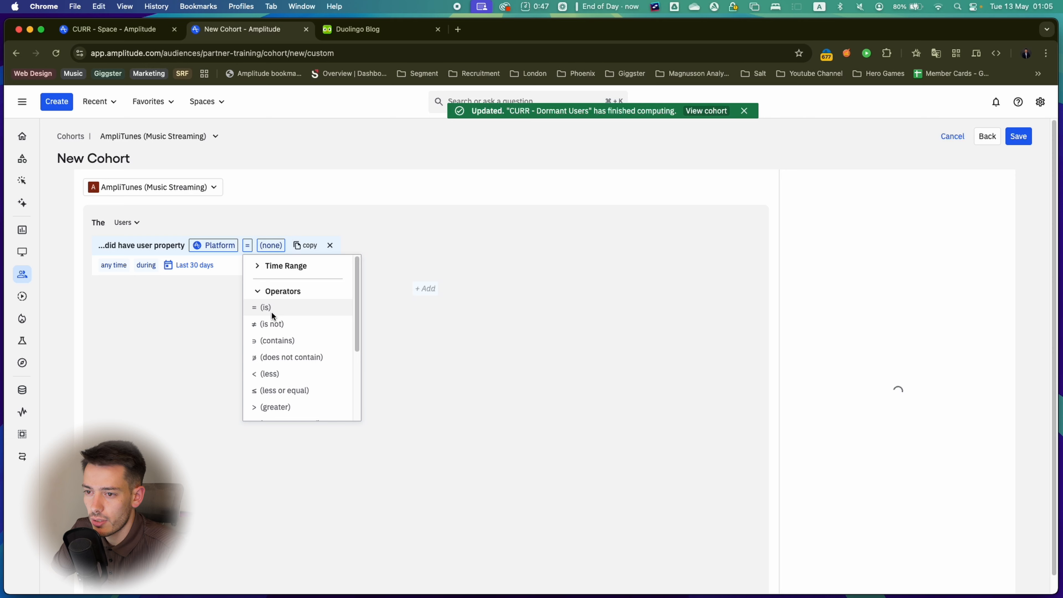
left_click(272, 323)
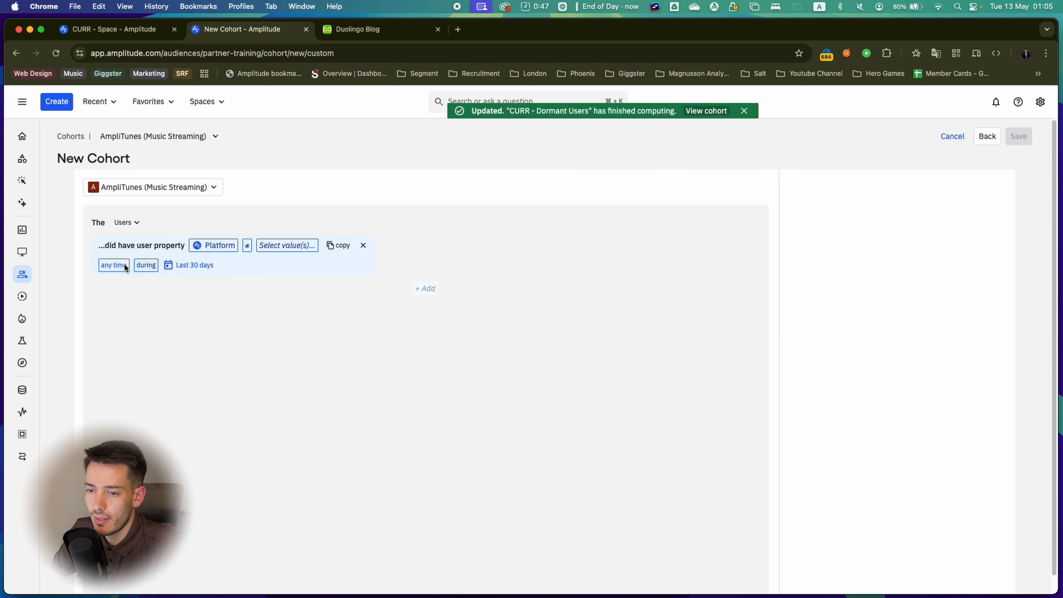
Add an event condition, joined with And, for users who did not perform Any Active Event
left_click(435, 288)
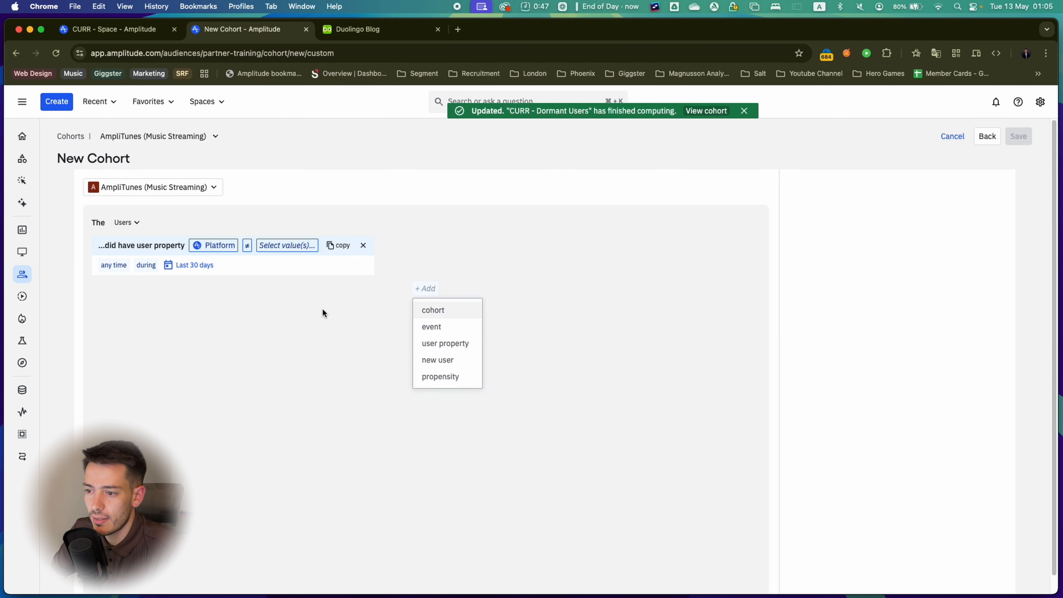
left_click(438, 326)
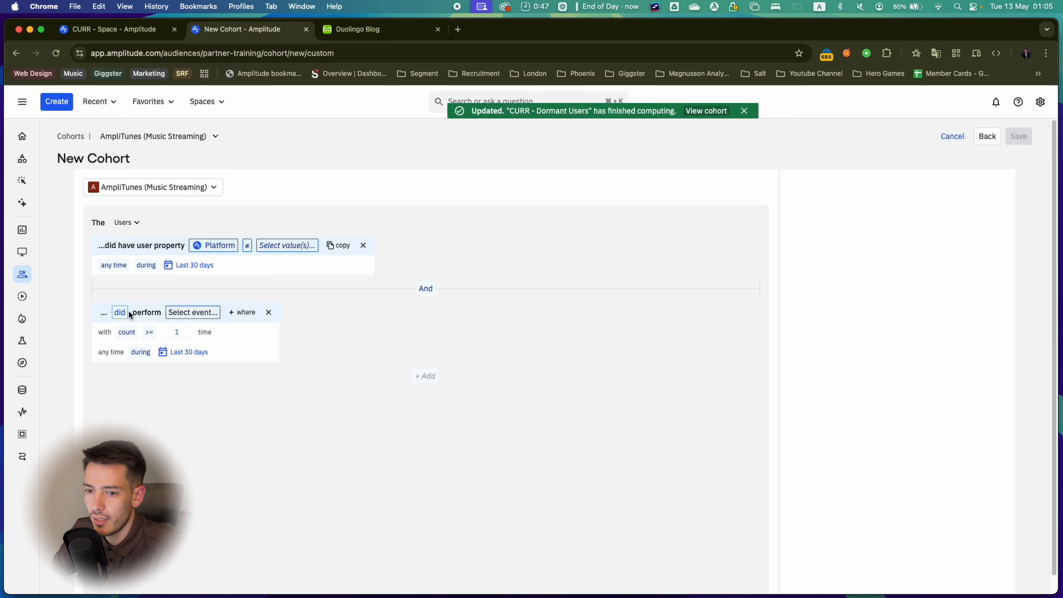
left_click(122, 312)
left_click(139, 346)
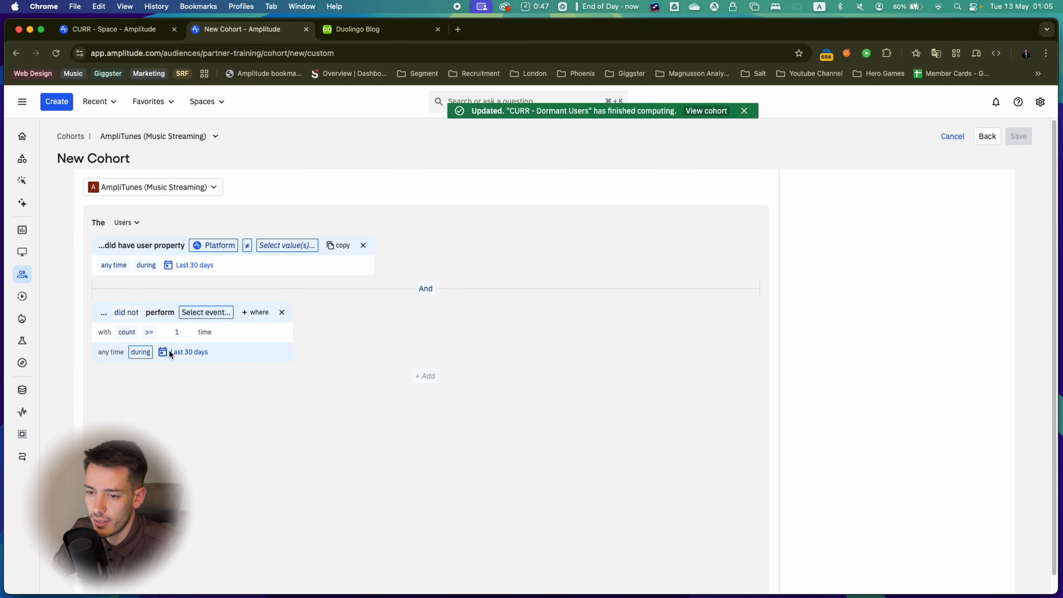
left_click(206, 313)
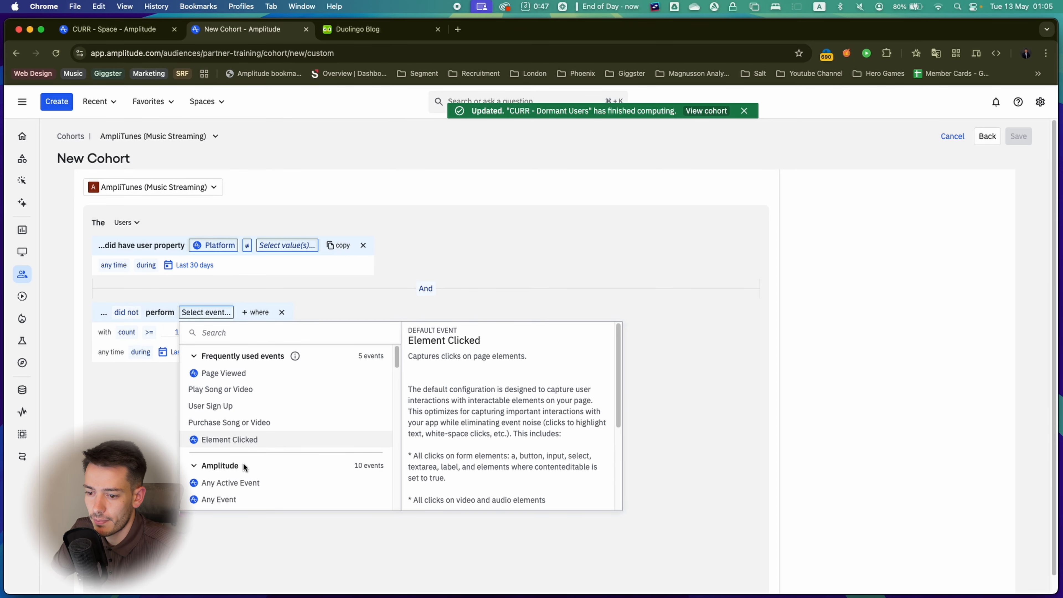
left_click(240, 482)
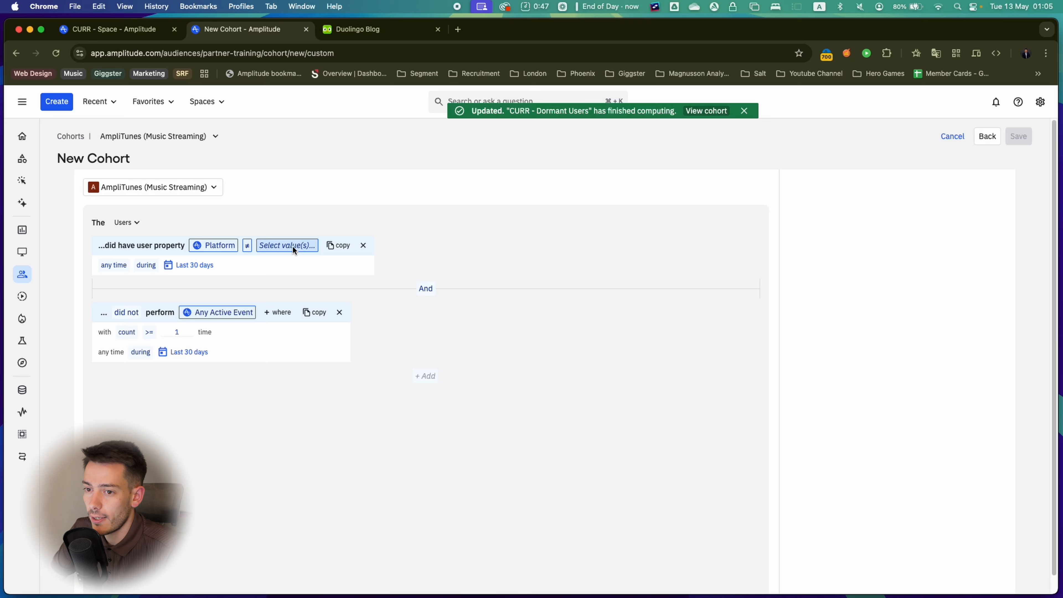
Set the Platform condition's excluded value to (none), and discard the unsaved cohort
left_click(279, 245)
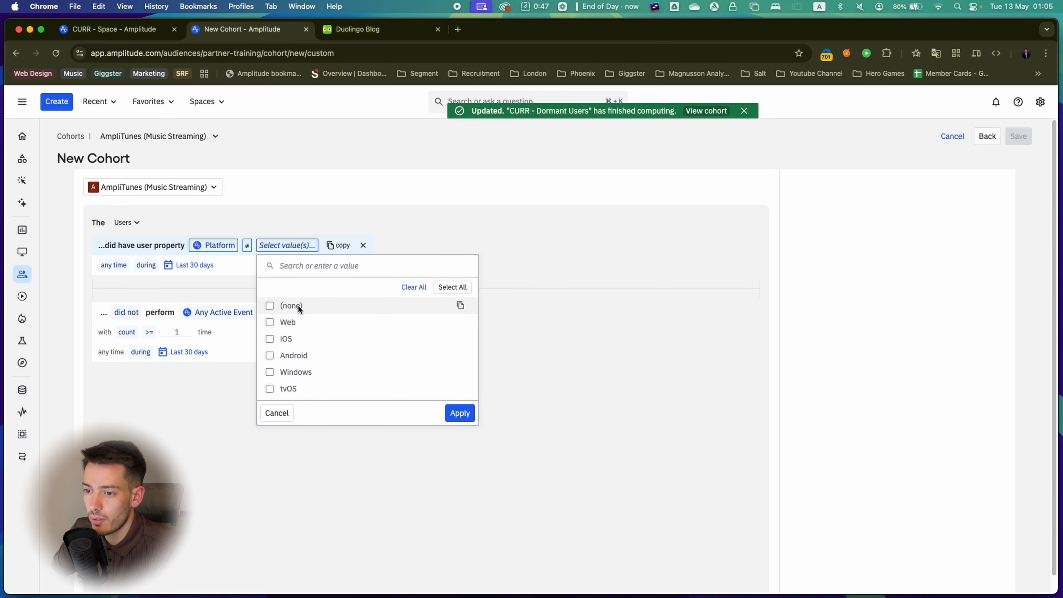
left_click(298, 305)
left_click(460, 456)
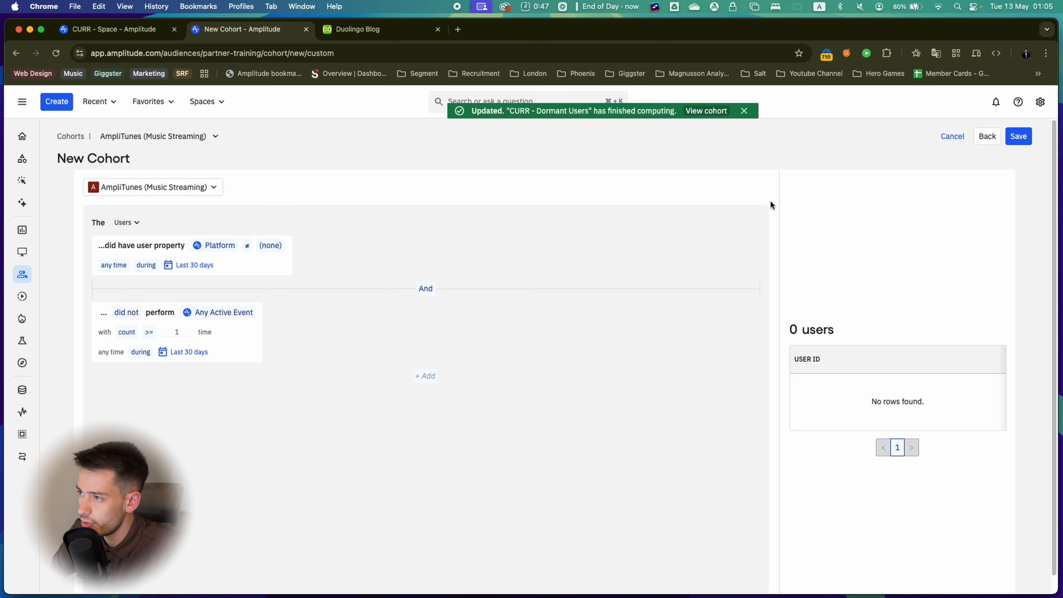
left_click(955, 137)
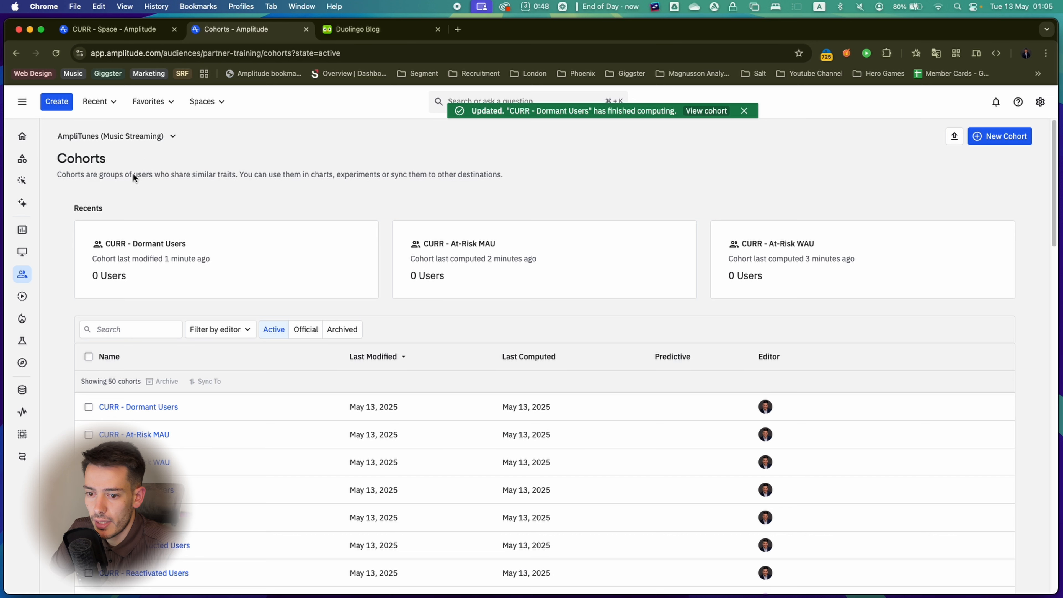
Look through the CURR cohorts in the cohort list and check them against the user state definitions in the Duolingo article
scroll(234, 390, "down", 1)
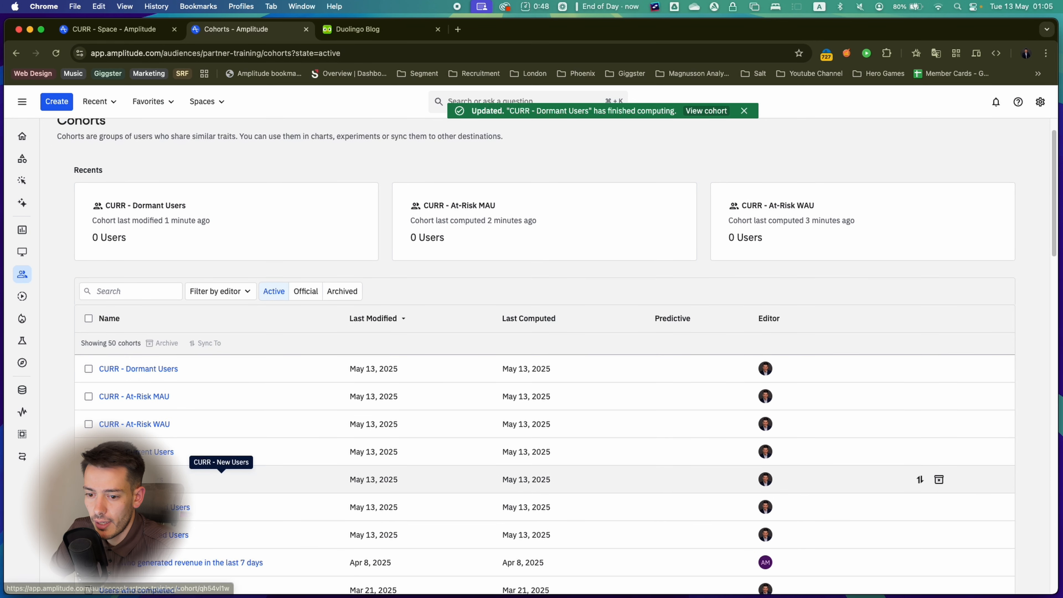
scroll(221, 477, "down", 1)
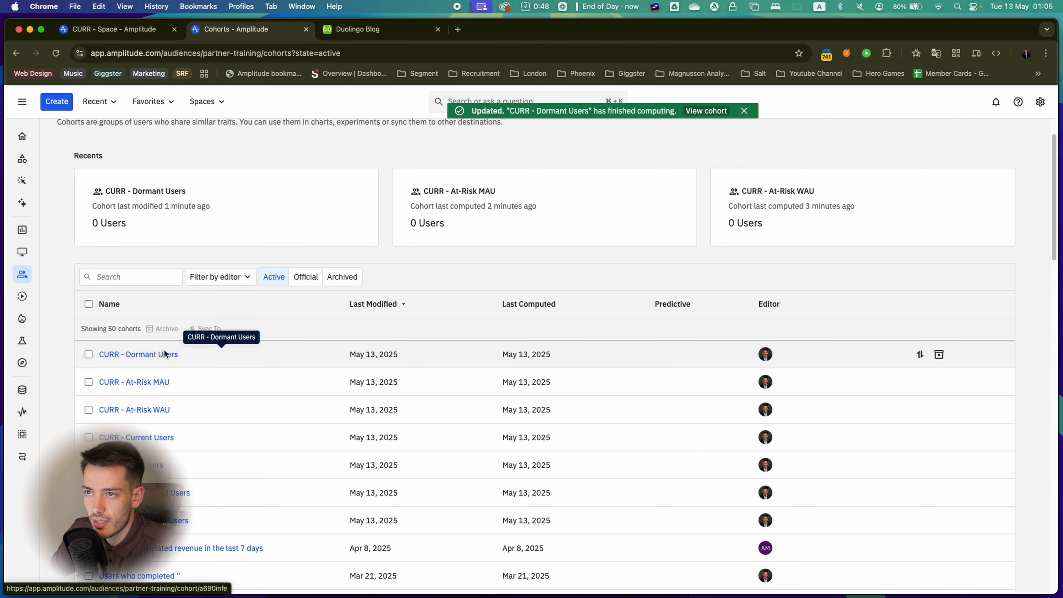
left_click(359, 29)
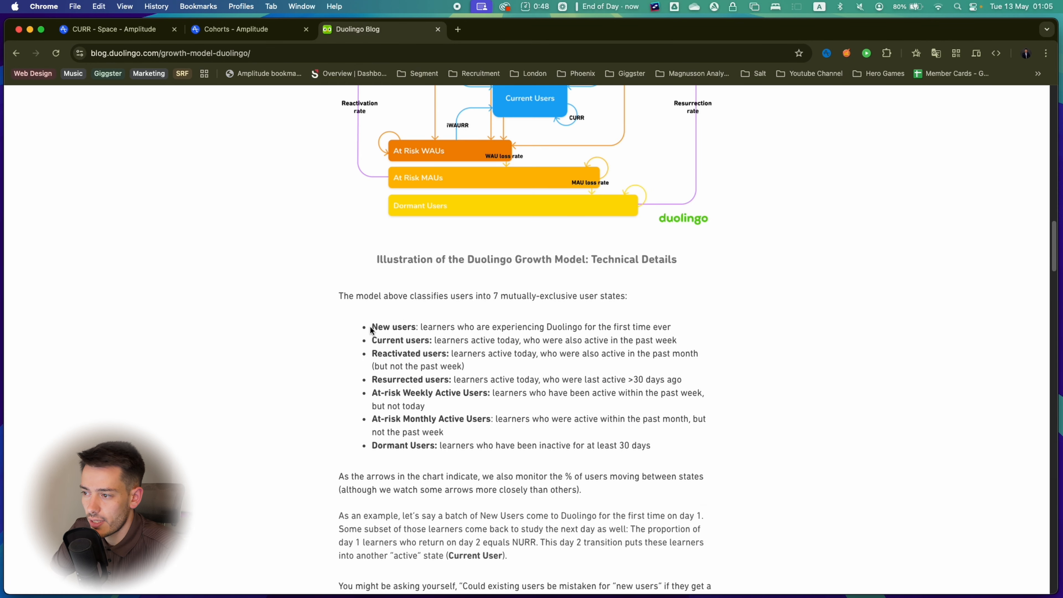
left_click_drag(370, 330, 664, 449)
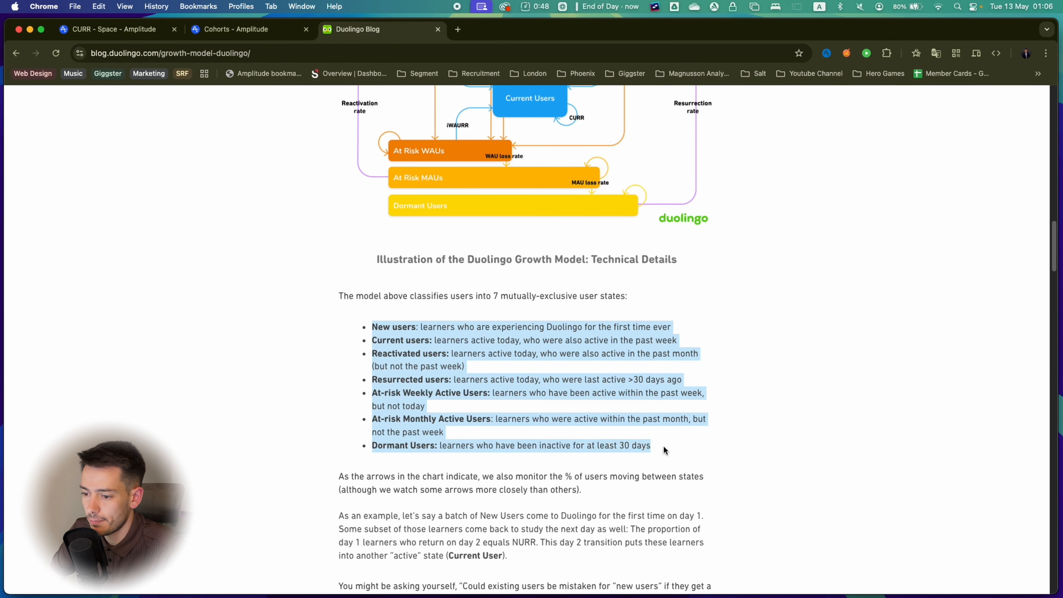
left_click(664, 446)
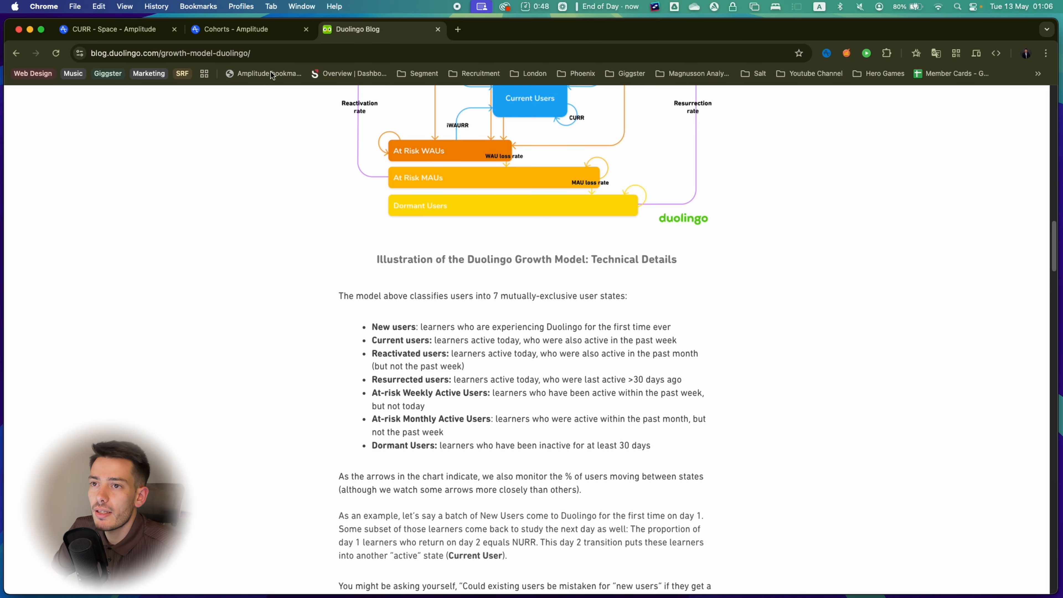
Switch back to Amplitude from the Duolingo article and start a new blank dashboard
left_click(218, 30)
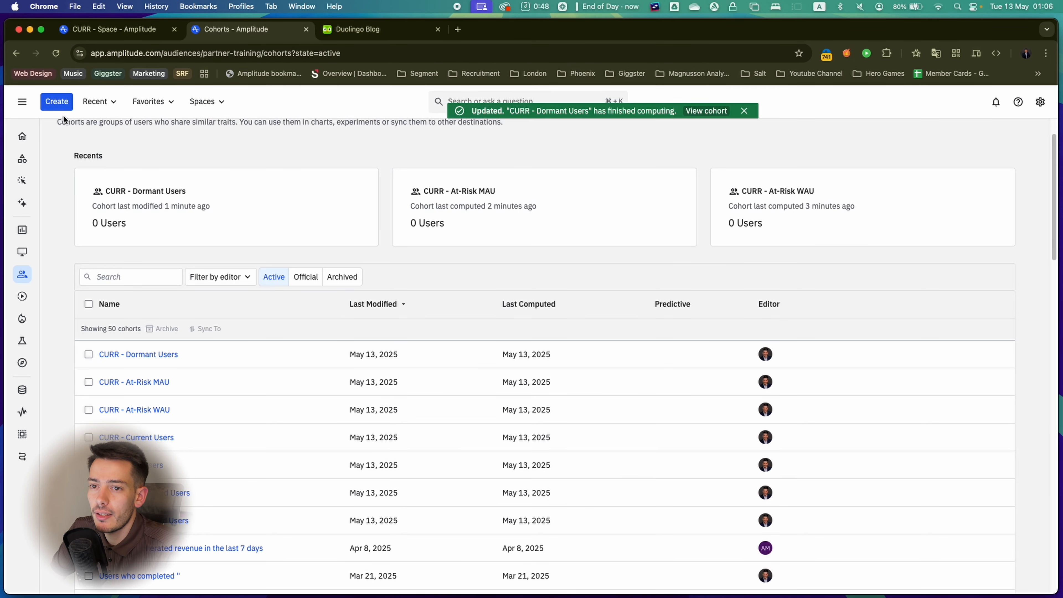
left_click(63, 105)
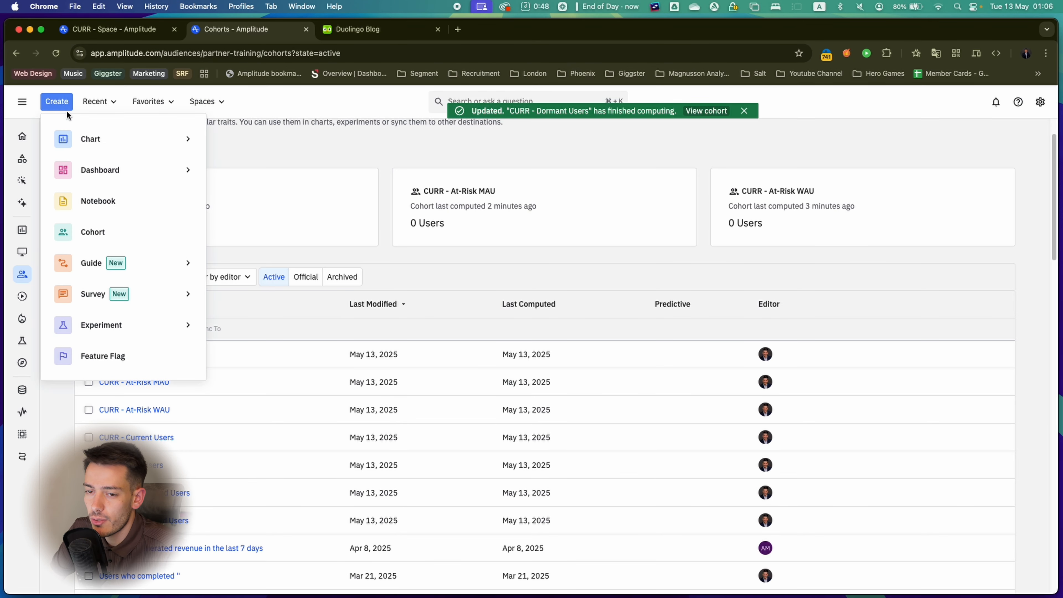
left_click(68, 105)
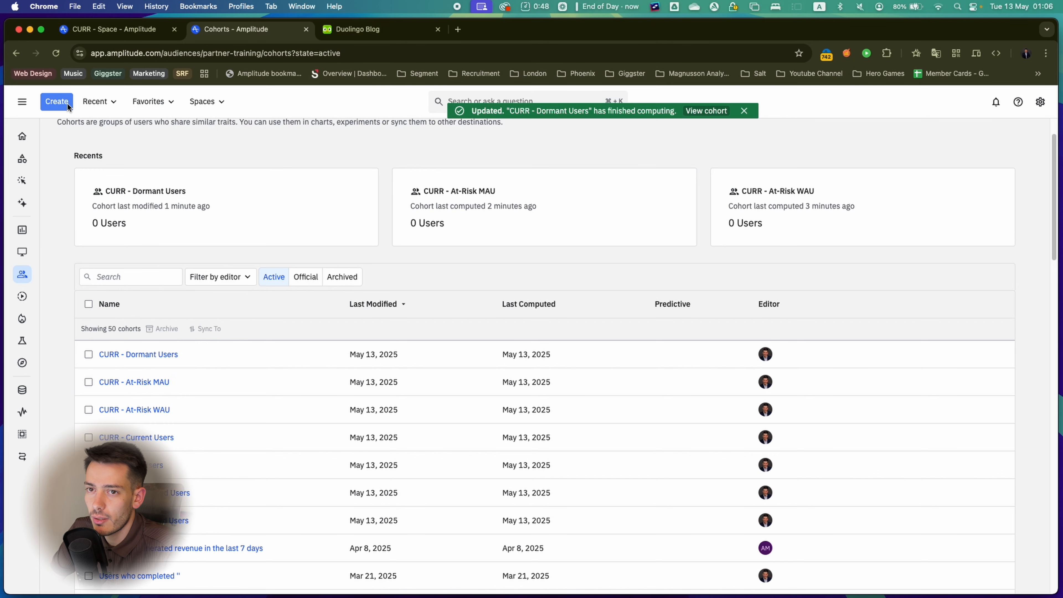
left_click(71, 102)
left_click(90, 166)
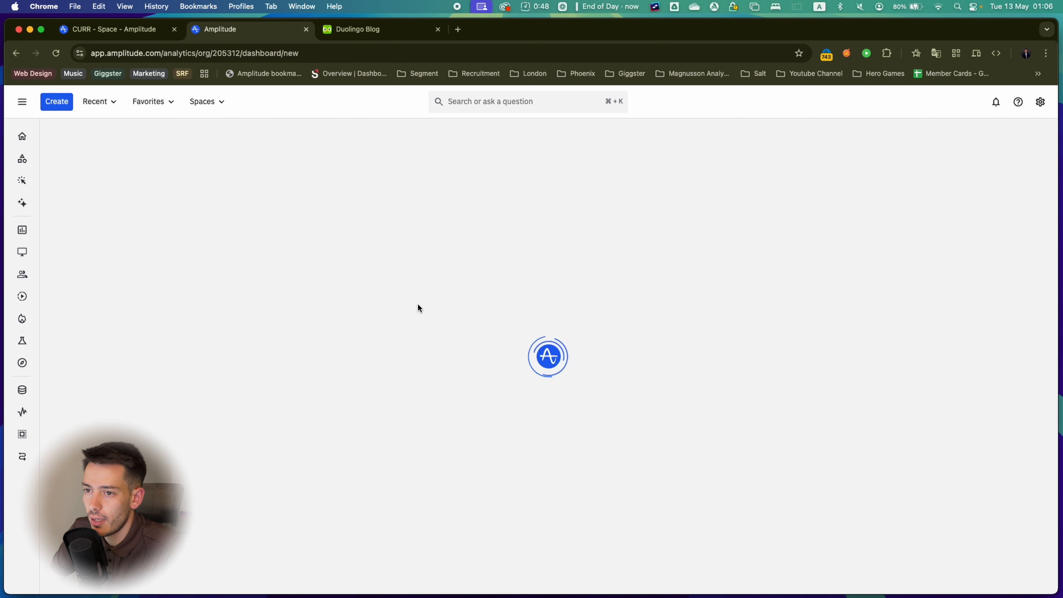
Title the new dashboard "CURR Media Streaming Dashboard" and save it
left_click(280, 165)
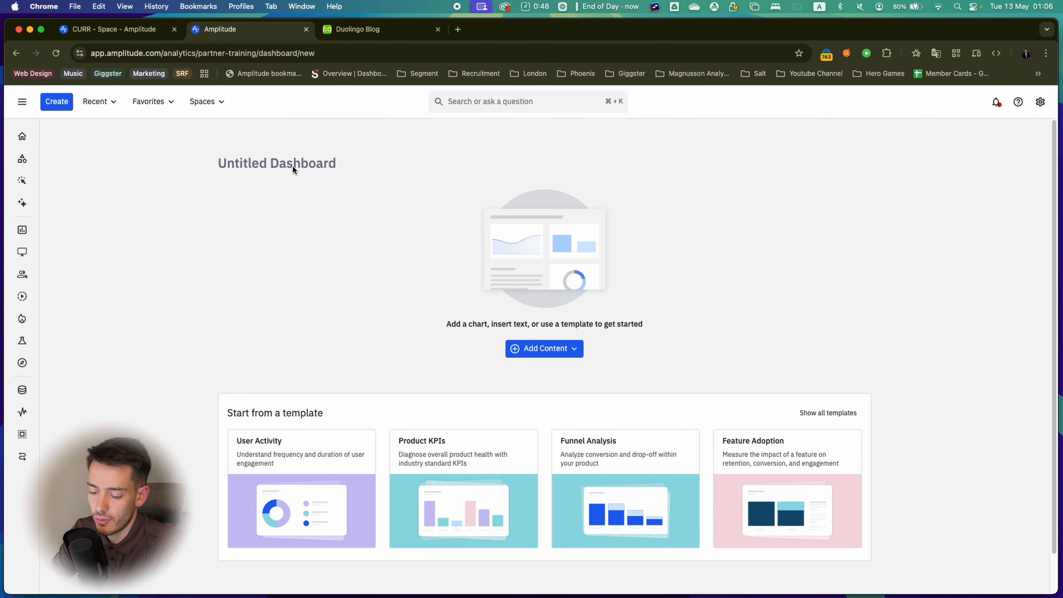
type("CURR")
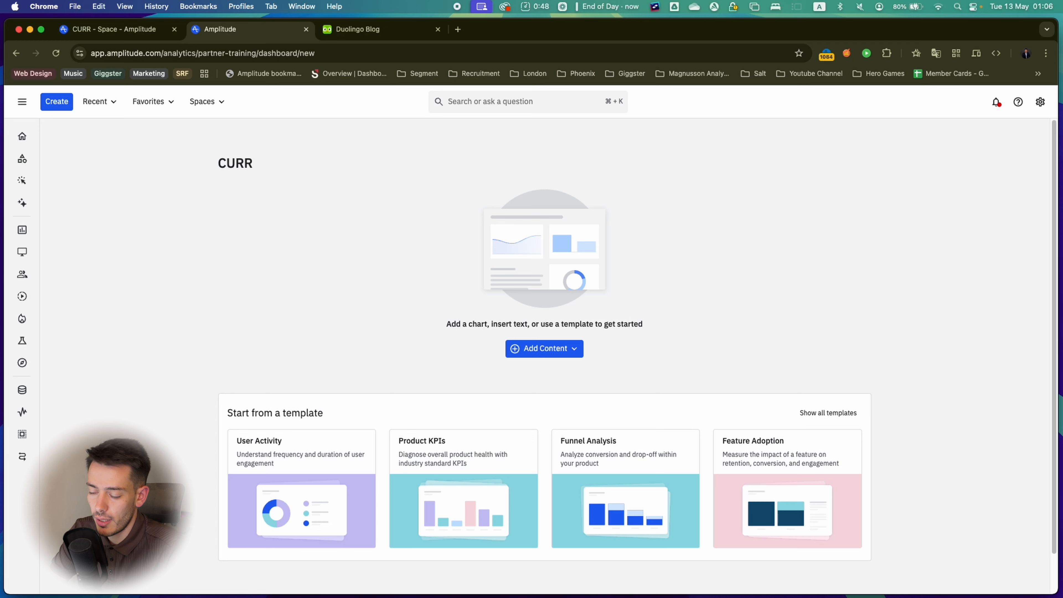
type(" Media")
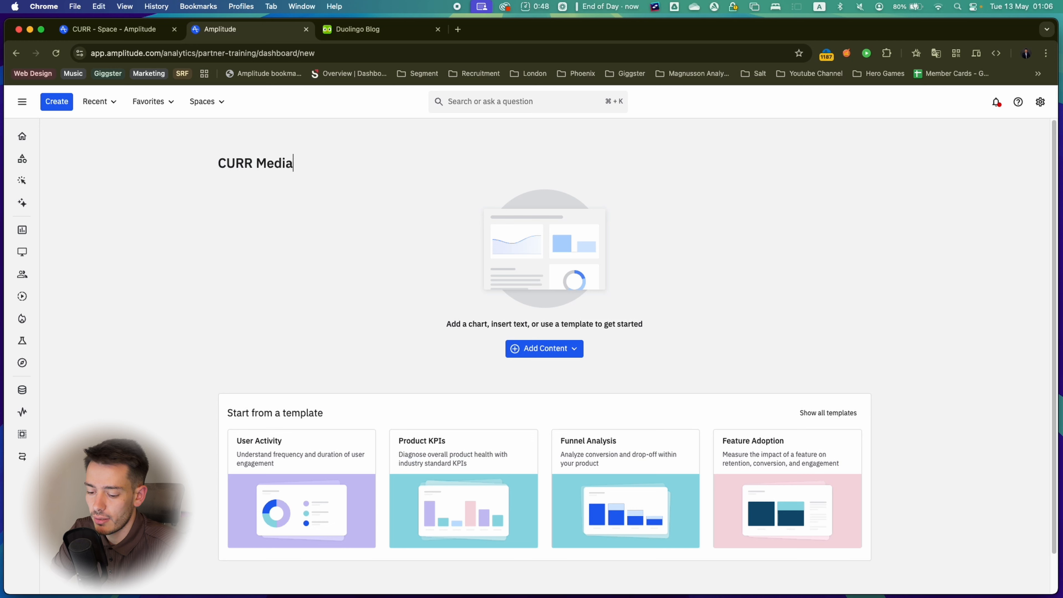
type(" Streaming ")
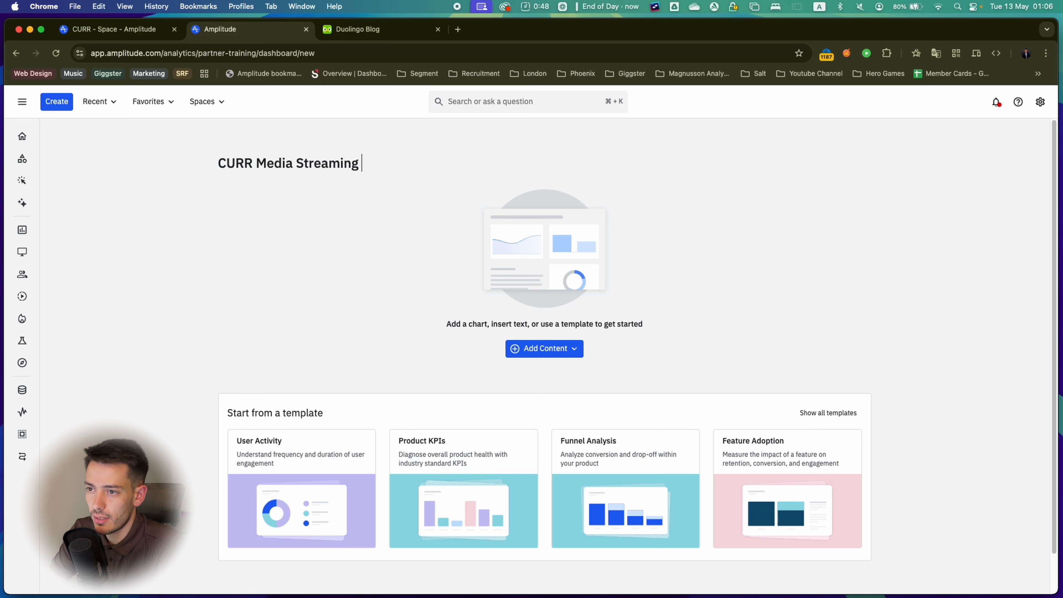
type("Dashboard")
key("Return")
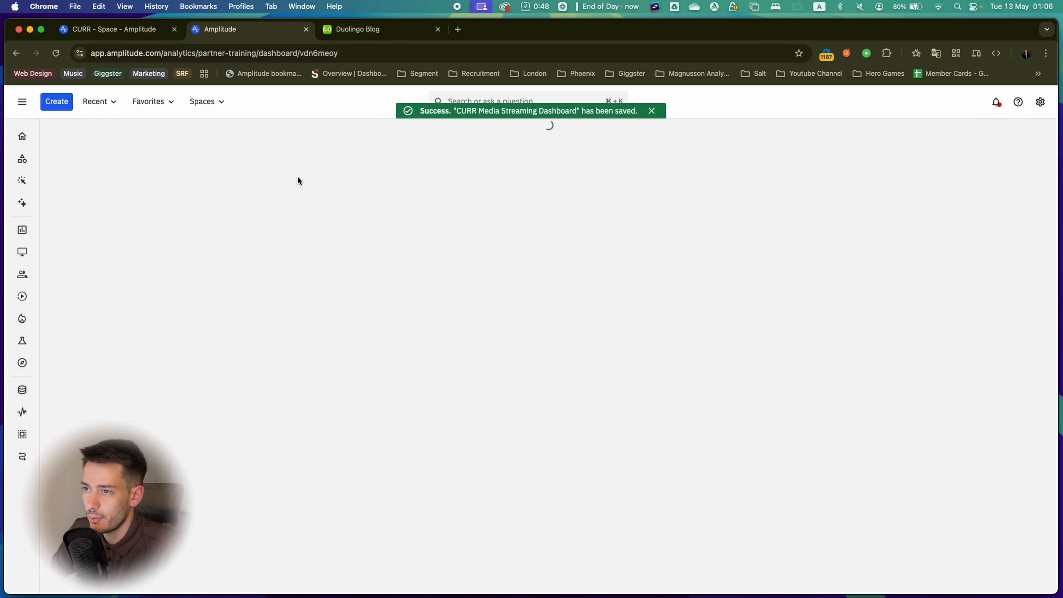
Search existing content for "curr -" and add the CURR - Current Users cohort to the dashboard
left_click(576, 379)
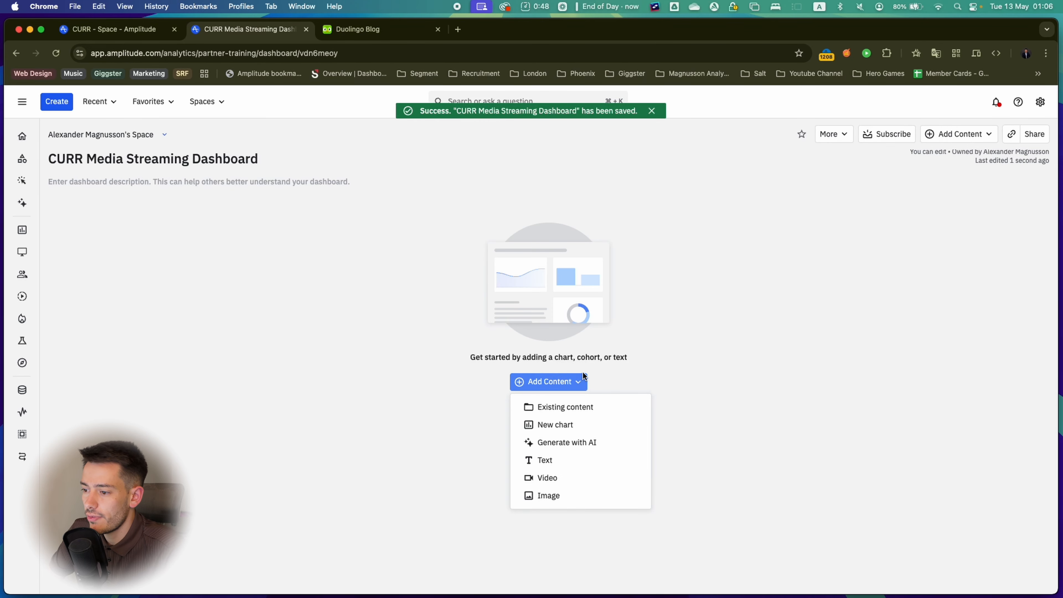
left_click(565, 406)
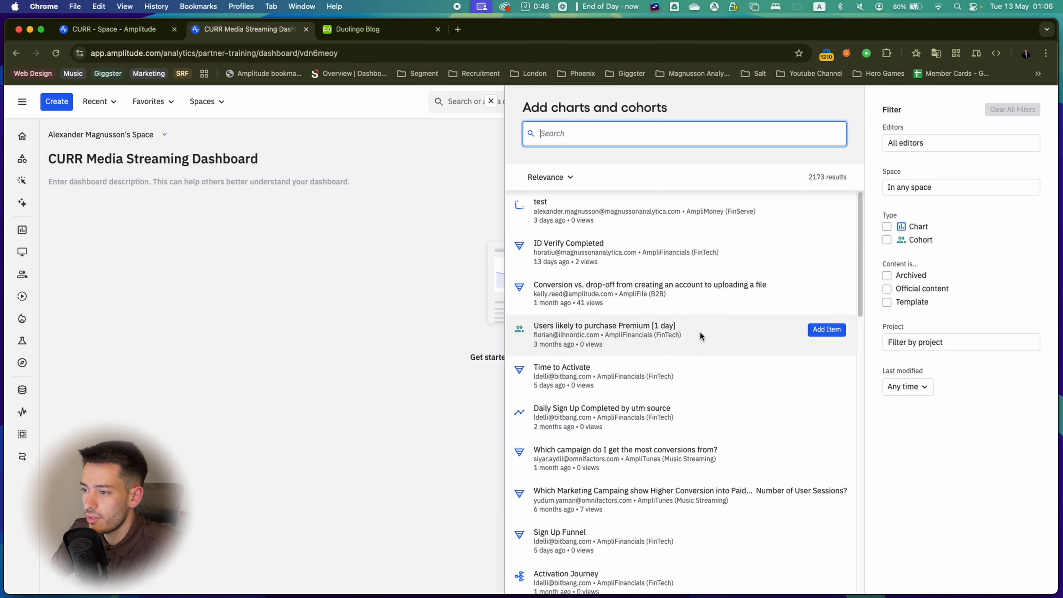
type("curr -")
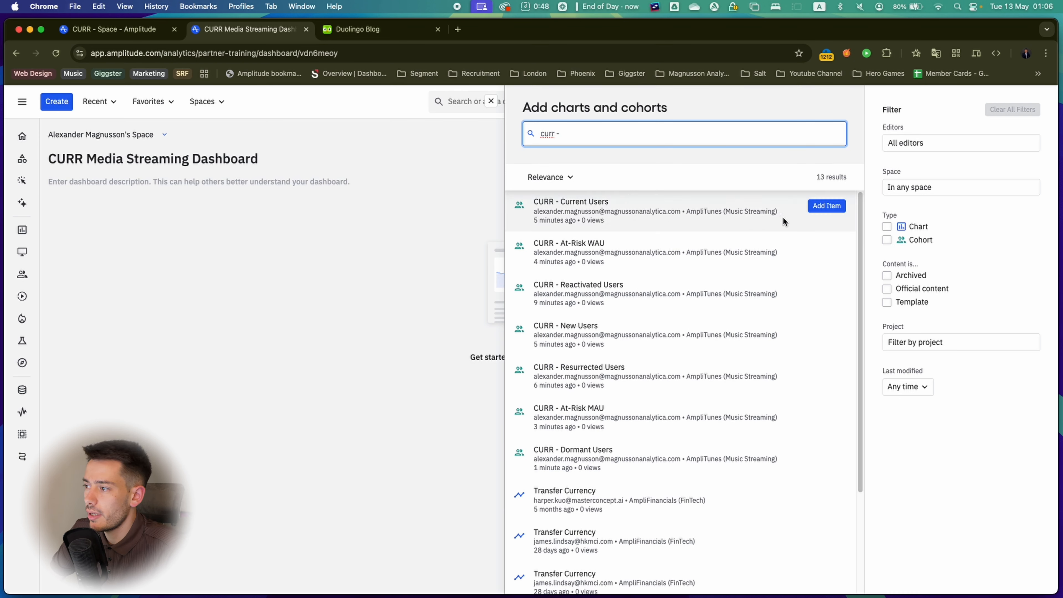
left_click(826, 206)
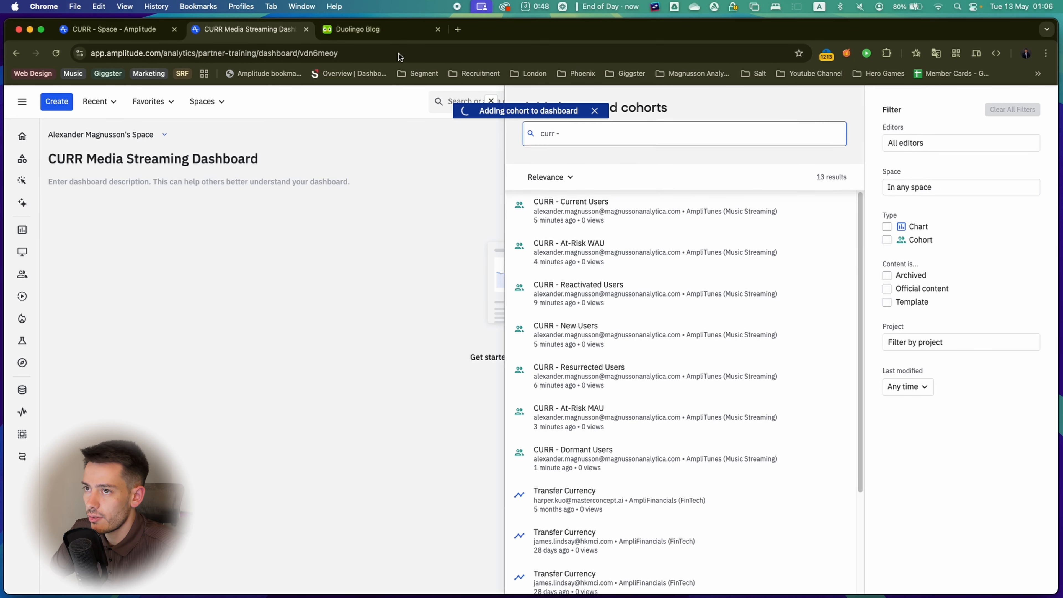
Review the growth model introduction and user state diagram in the Duolingo article
left_click(346, 32)
scroll(443, 347, "up", 8)
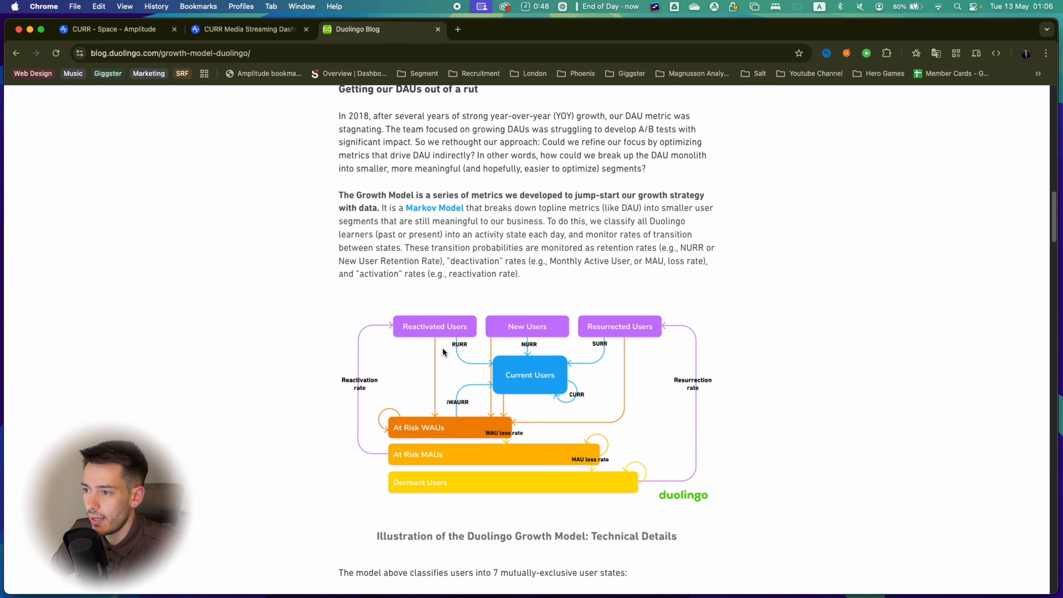
scroll(421, 195, "up", 5)
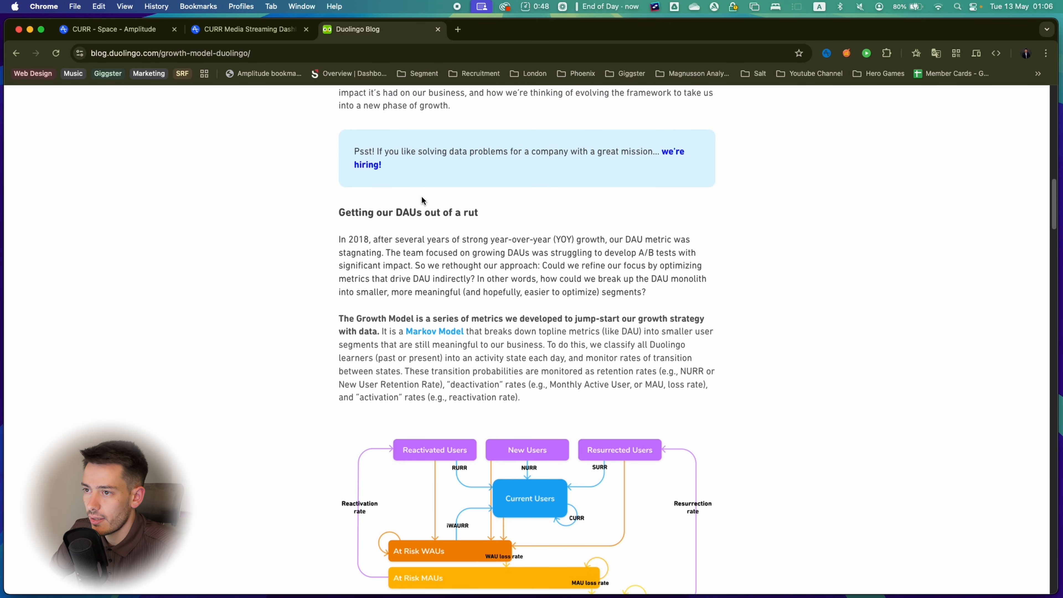
scroll(464, 222, "up", 7)
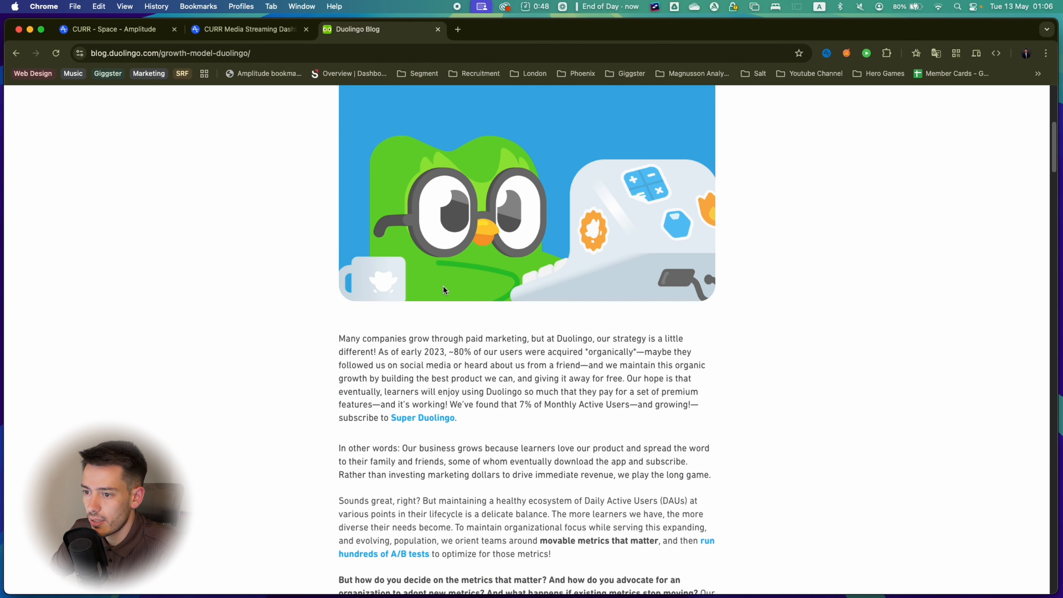
scroll(445, 344, "down", 2)
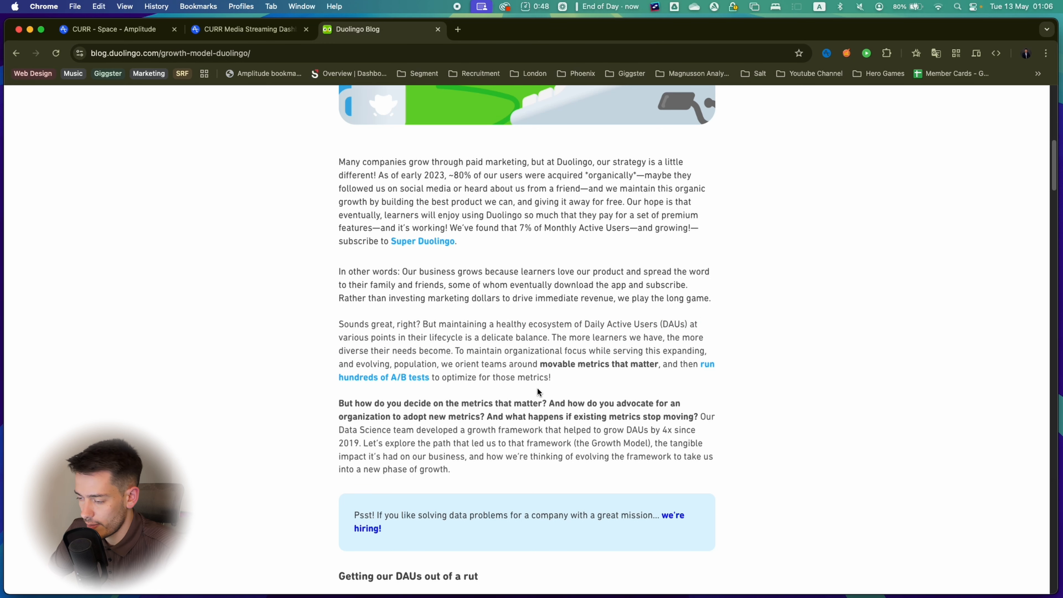
scroll(572, 388, "down", 2)
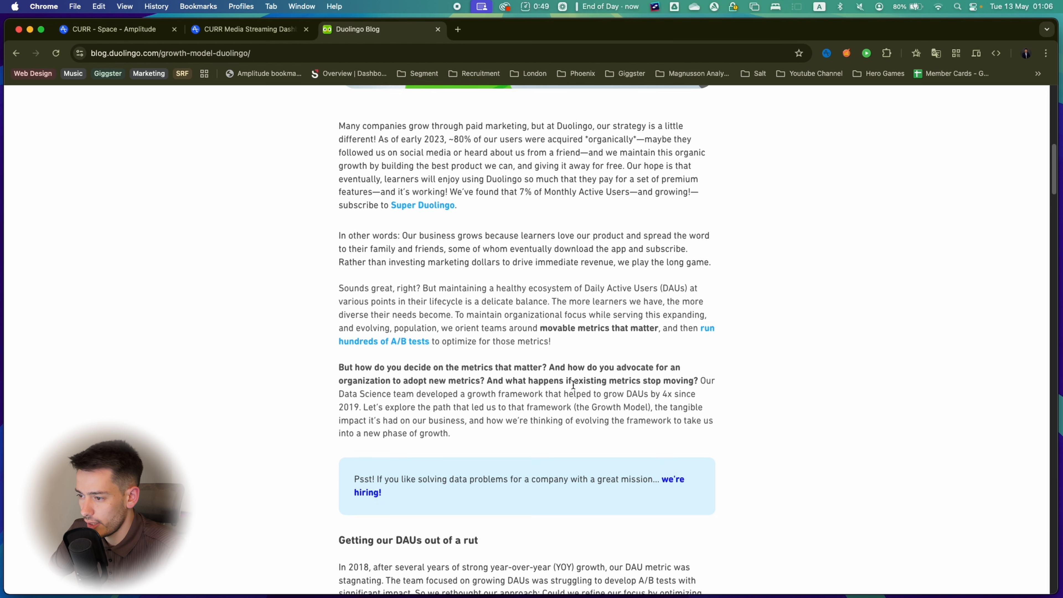
scroll(573, 385, "down", 4)
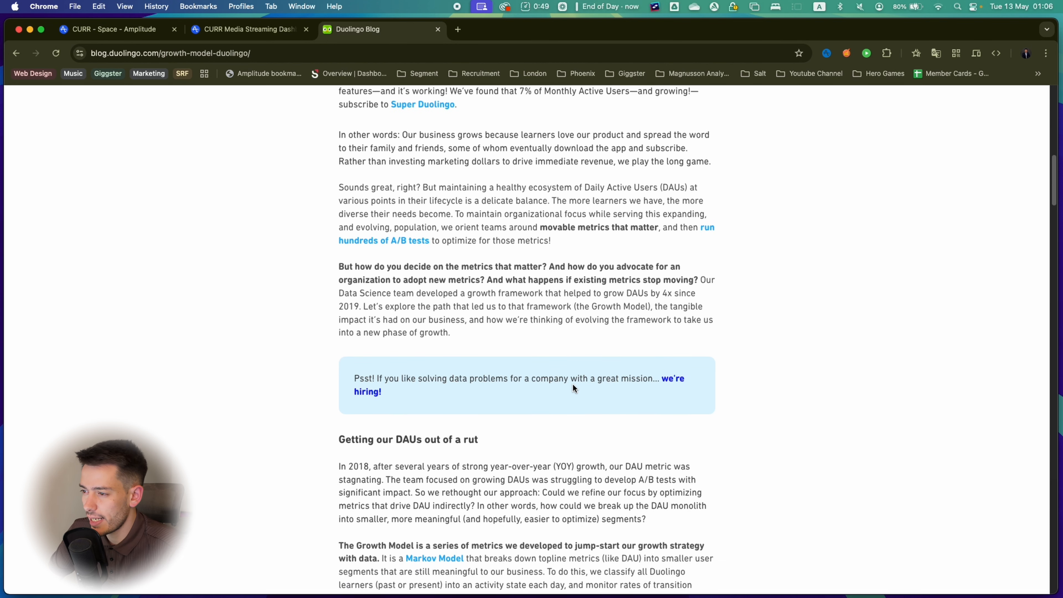
scroll(573, 385, "down", 3)
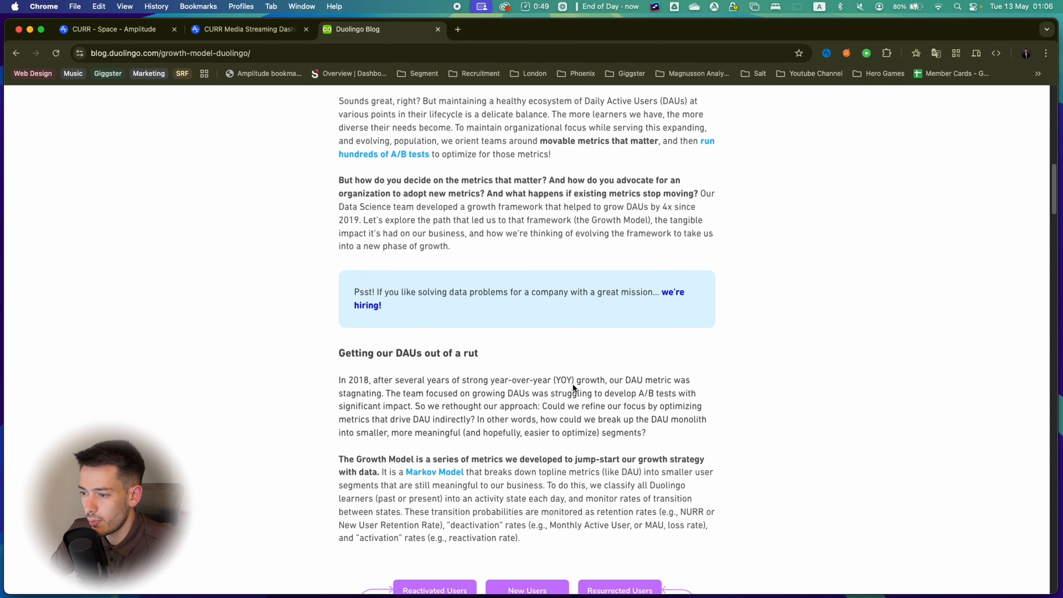
scroll(573, 385, "down", 3)
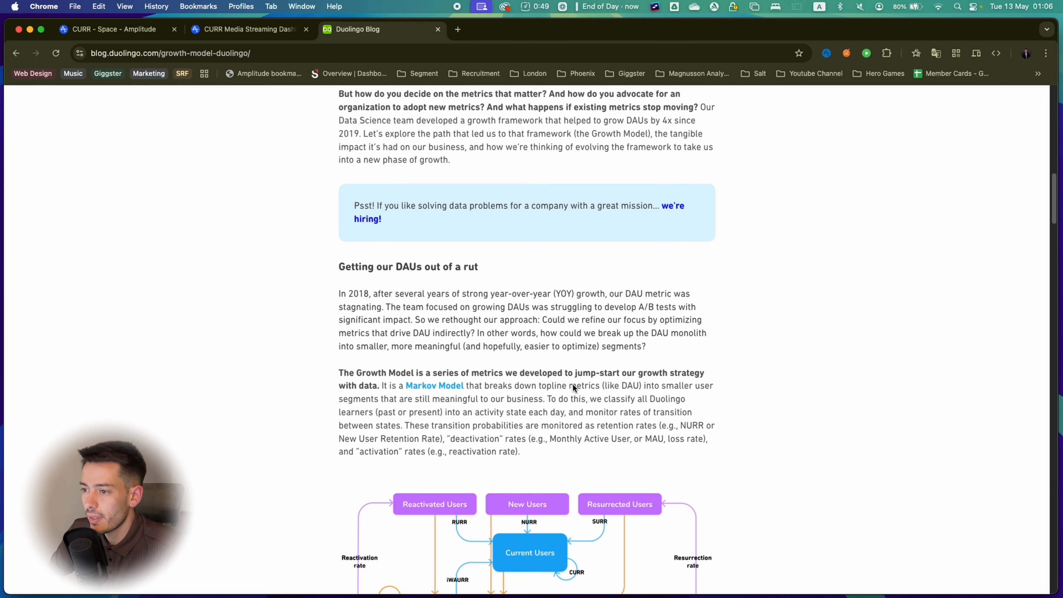
scroll(525, 355, "down", 6)
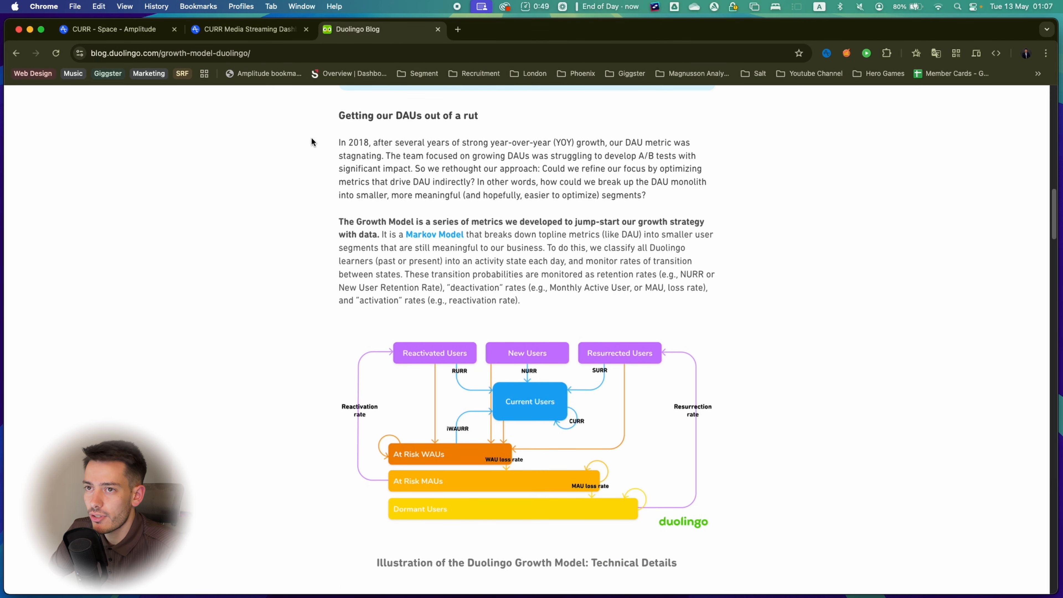
Return to the Amplitude dashboard and add the existing CURR - New Users cohort to it
left_click(215, 35)
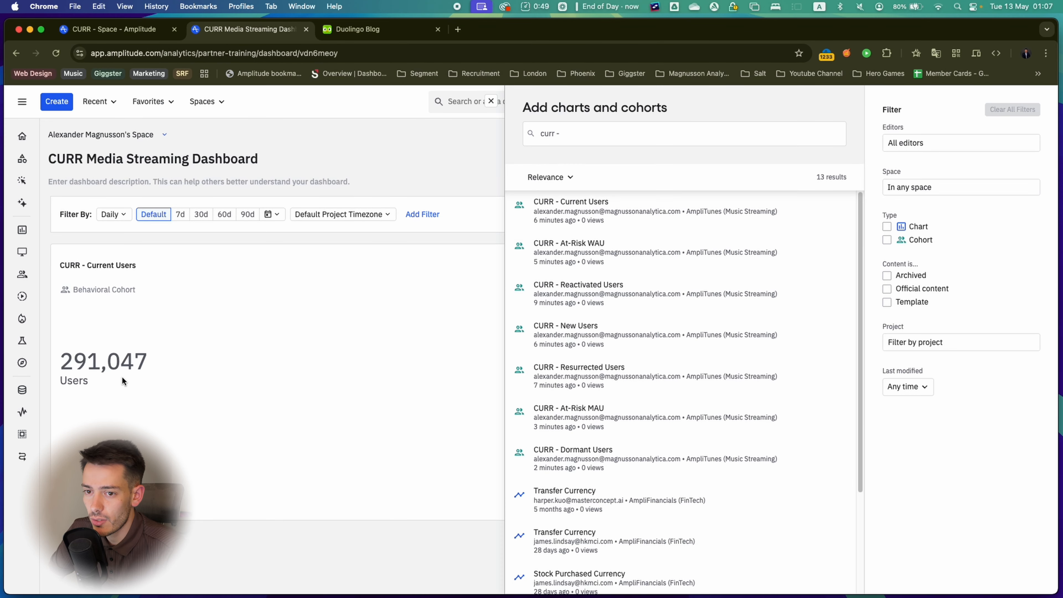
left_click(162, 363)
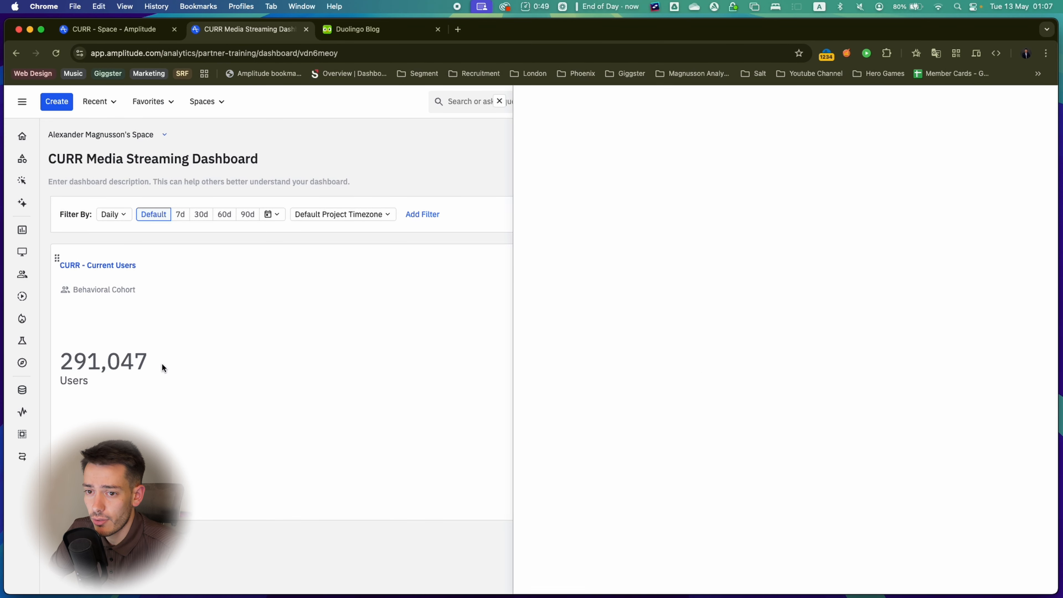
left_click_drag(162, 363, 75, 360)
left_click(368, 325)
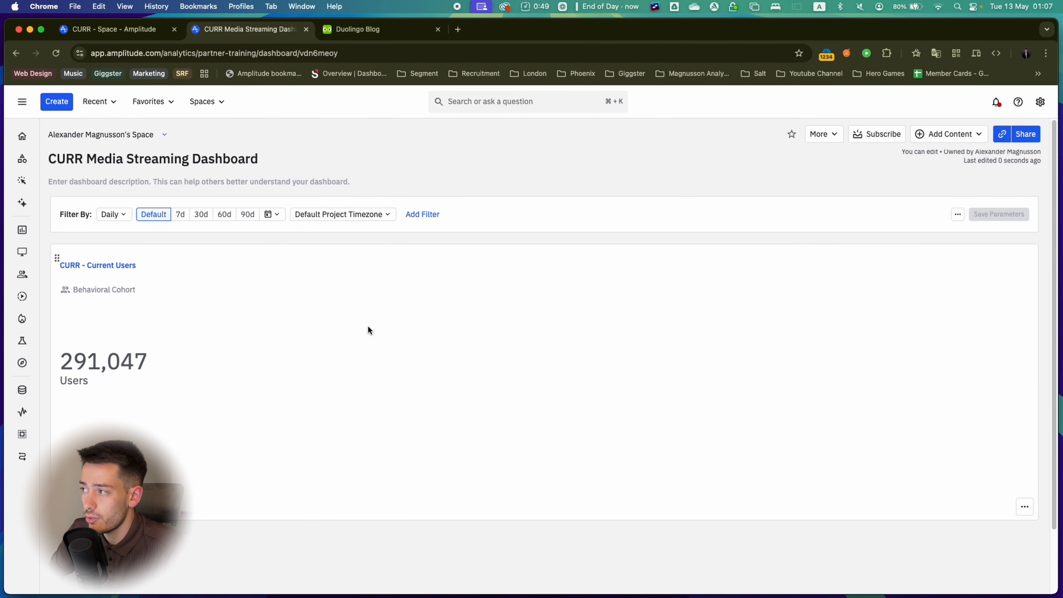
left_click(945, 136)
left_click(952, 159)
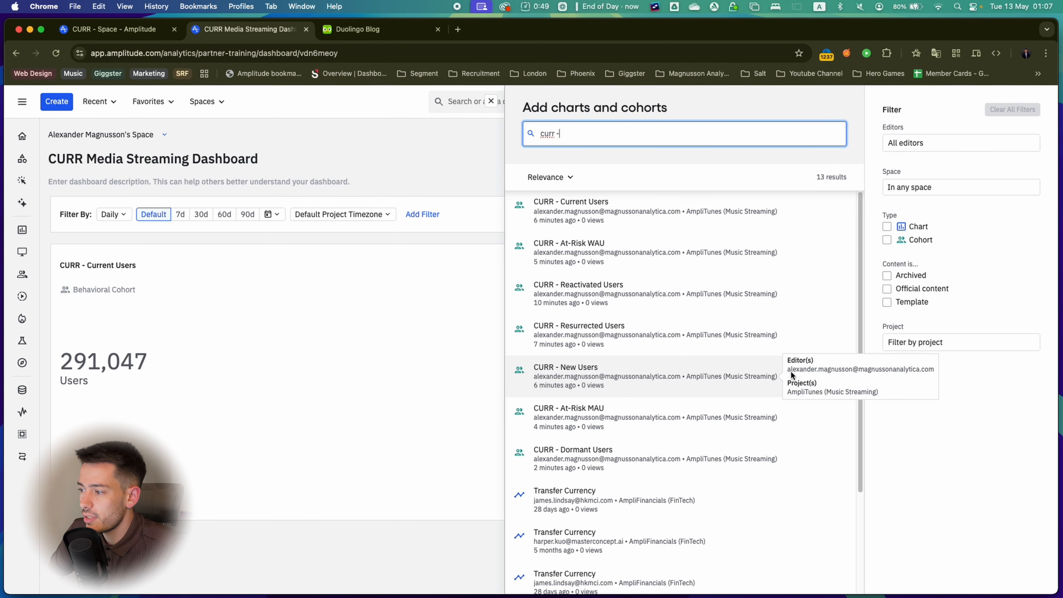
left_click(824, 373)
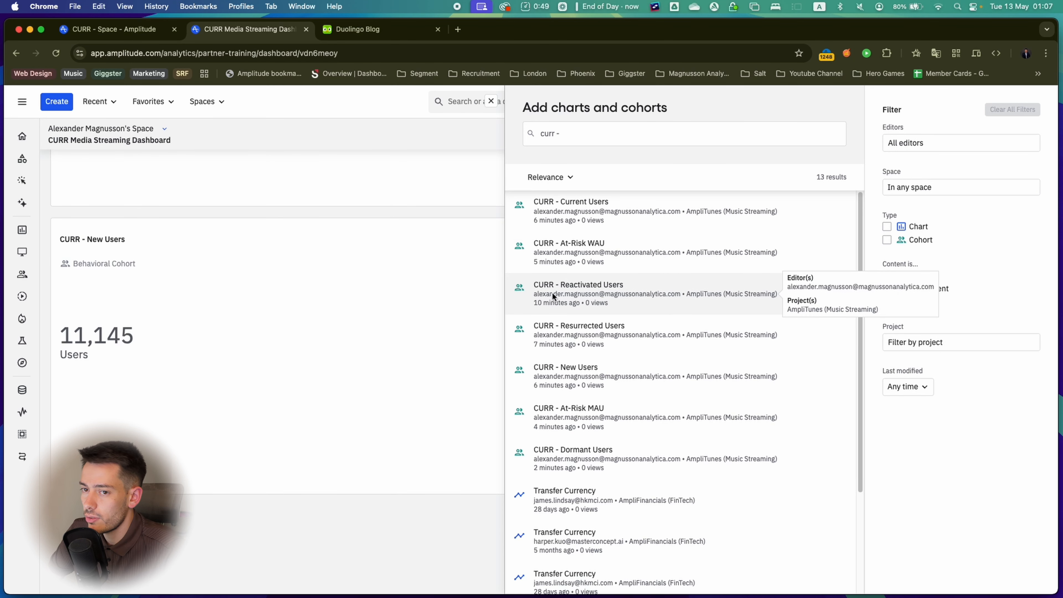
Arrange the two cohort cards side by side in one row, with CURR - New Users before CURR - Current Users
left_click(148, 259)
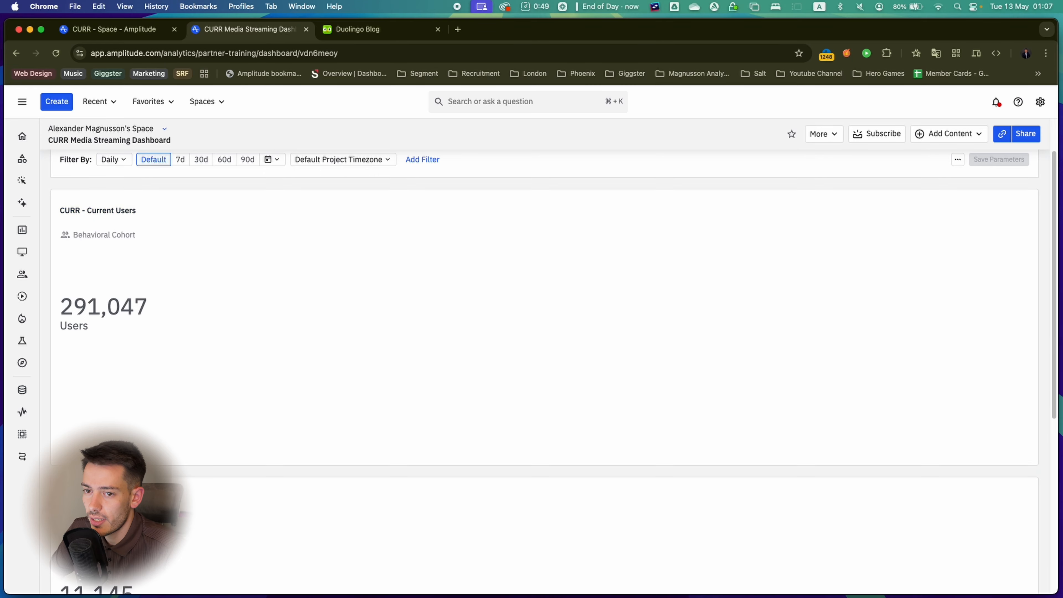
left_click_drag(57, 491, 81, 186)
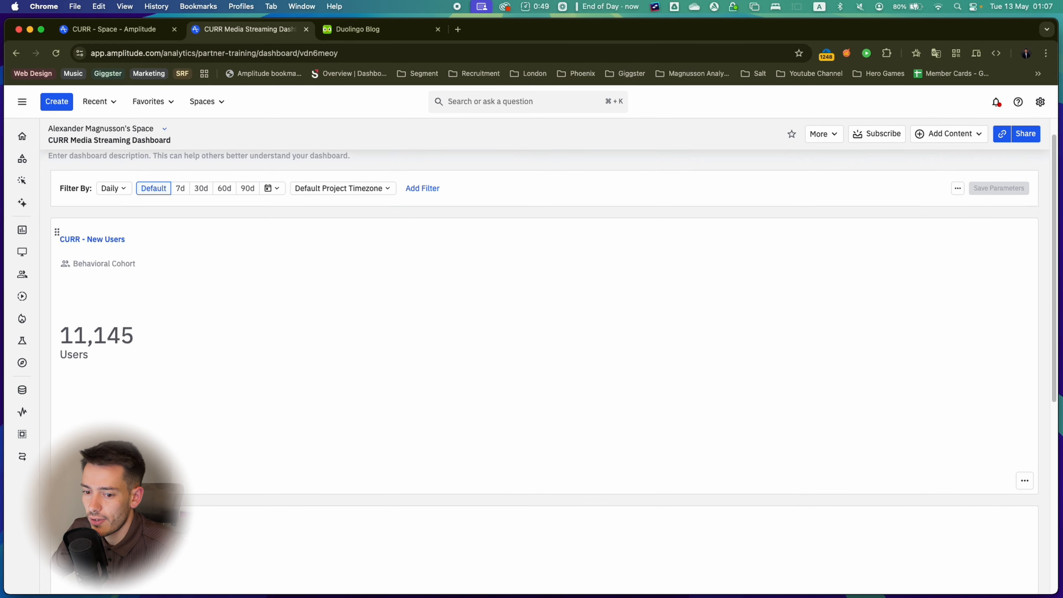
left_click_drag(57, 512, 807, 277)
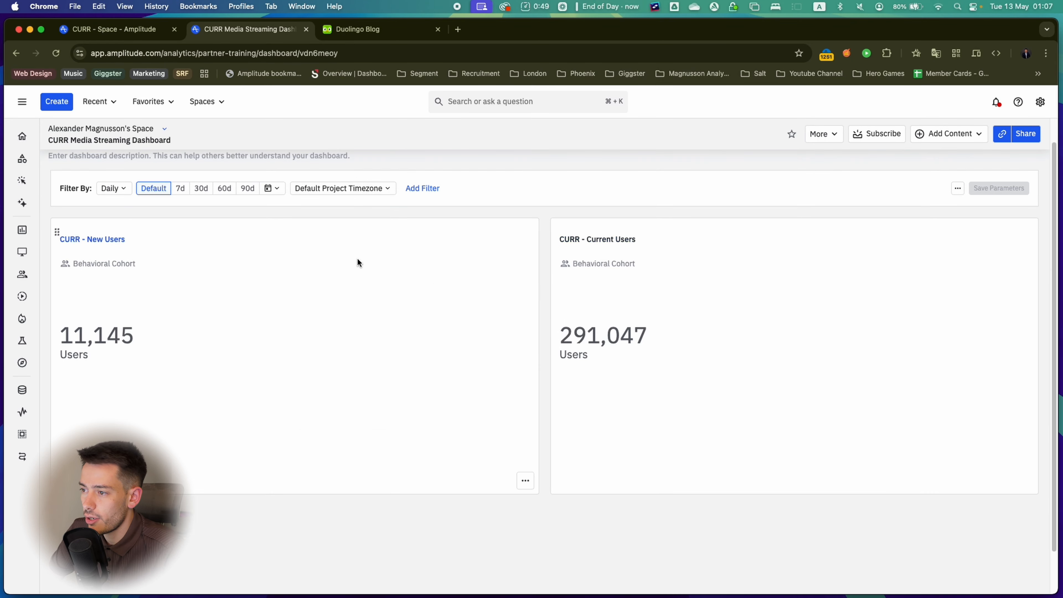
Add the existing CURR - At-Risk WAU and CURR - At-Risk MAU cohorts to the dashboard
left_click(955, 136)
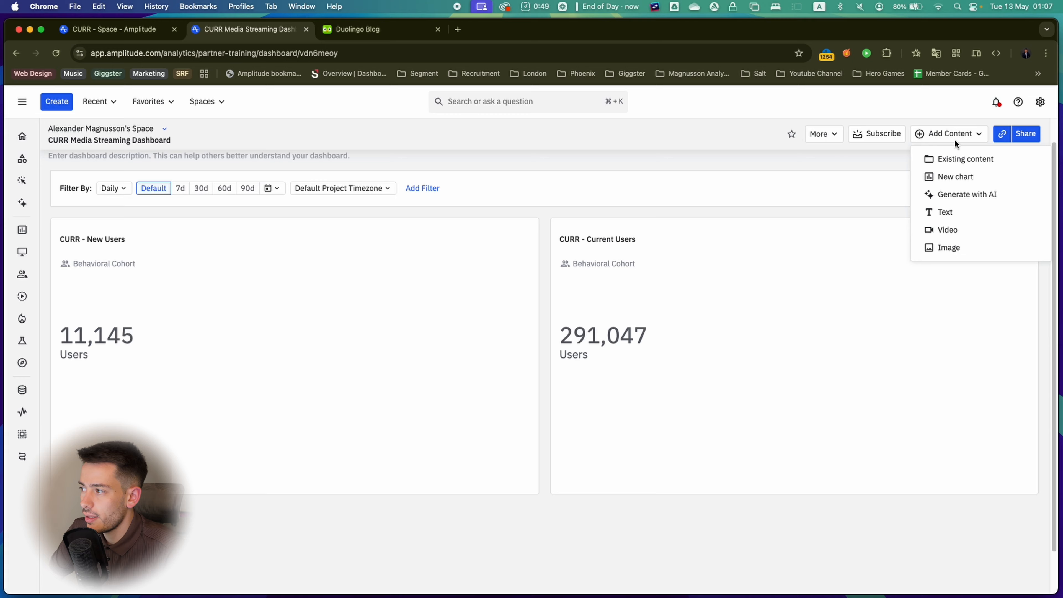
left_click(953, 159)
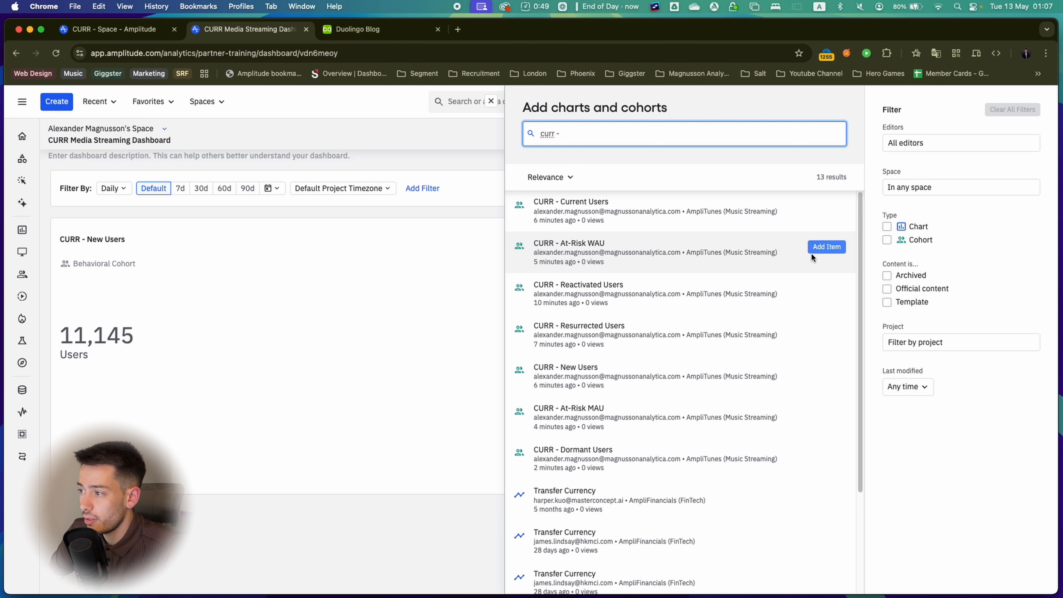
left_click(812, 253)
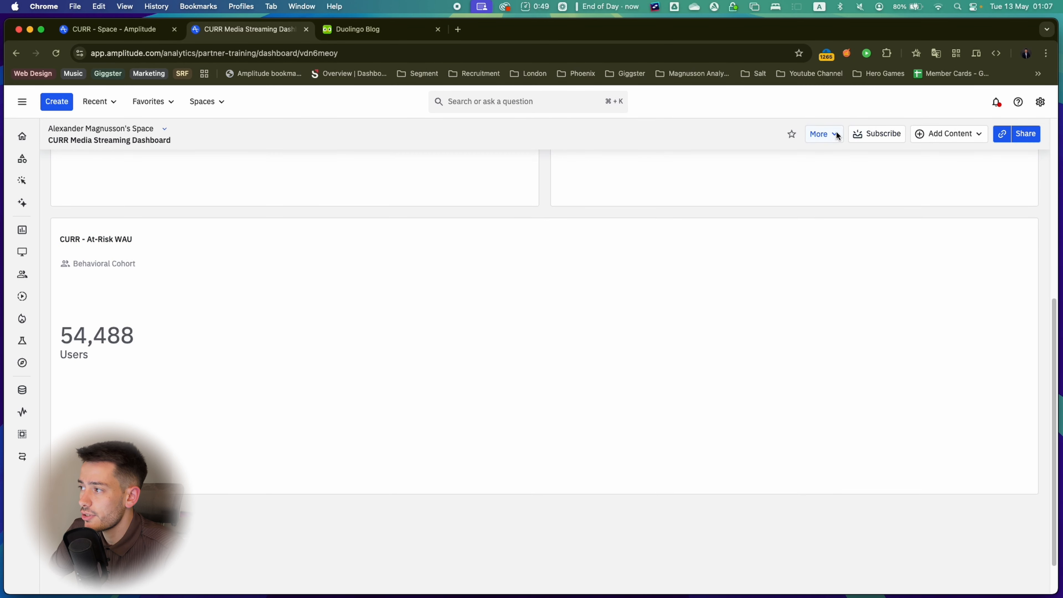
left_click(947, 134)
left_click(947, 154)
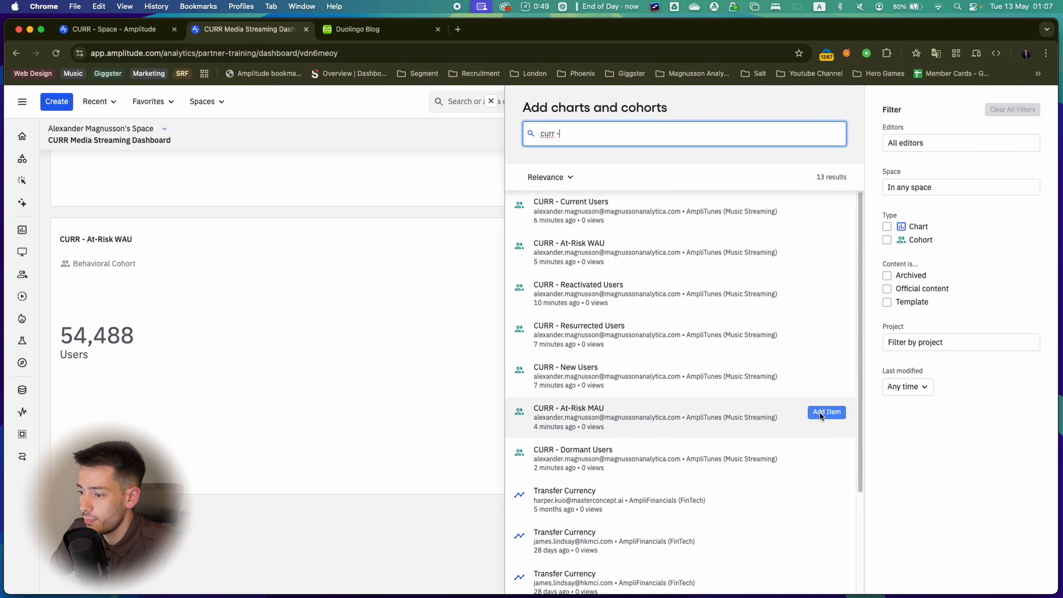
left_click(820, 413)
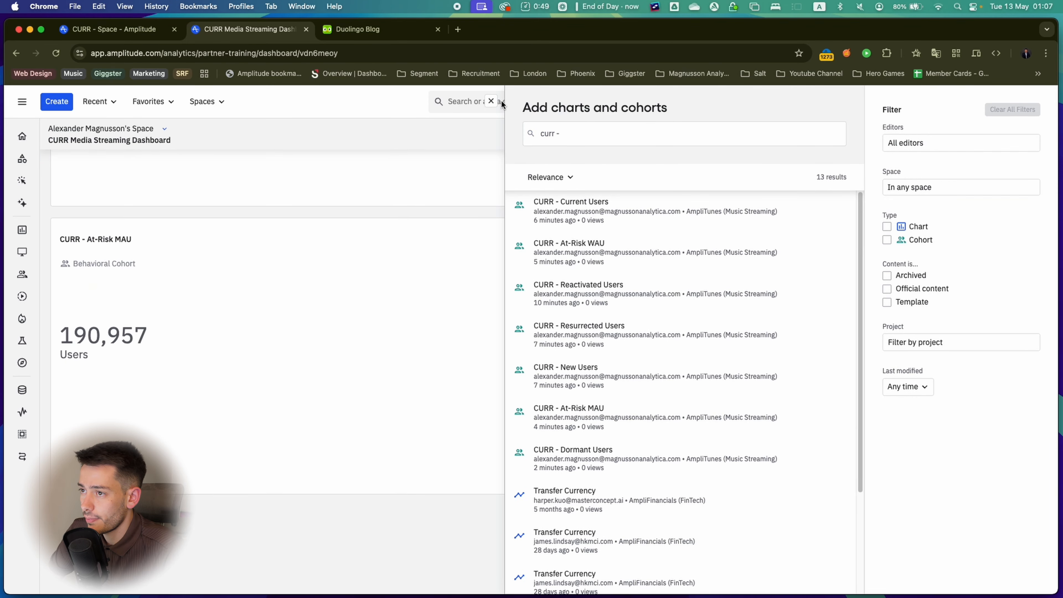
Move the CURR - At-Risk WAU and CURR - At-Risk MAU cards into the first row, after CURR - Current Users
left_click(502, 104)
left_click_drag(57, 231, 930, 181)
scroll(751, 196, "up", 5)
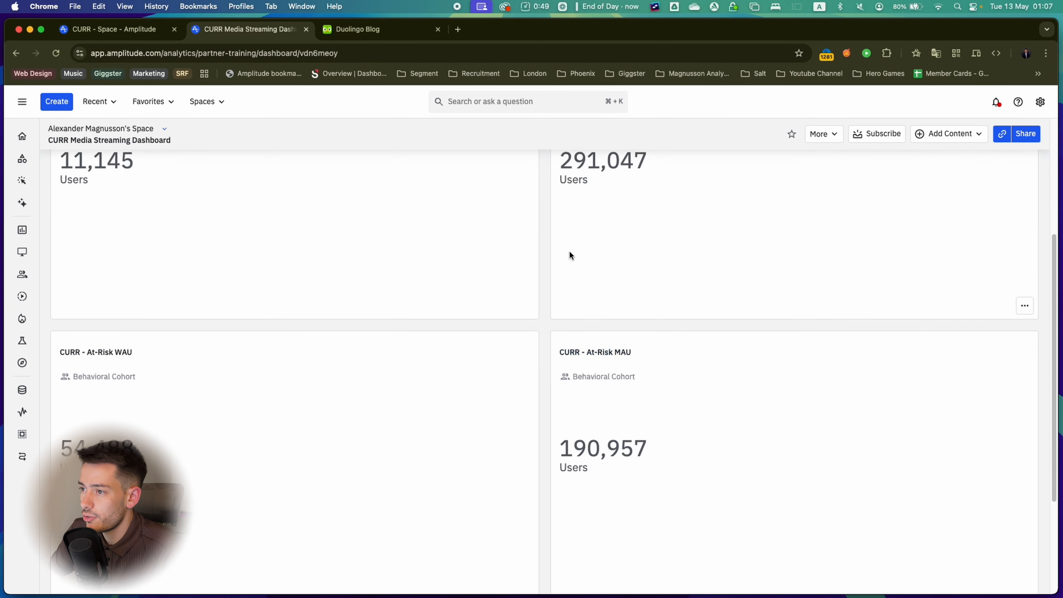
scroll(515, 281, "down", 5)
scroll(126, 325, "up", 5)
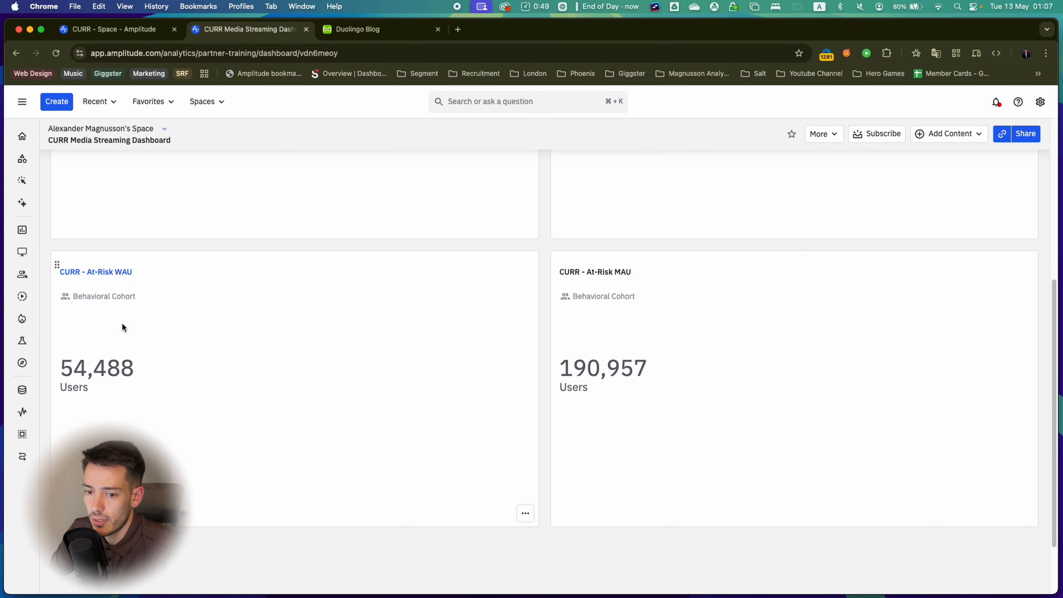
left_click_drag(58, 464, 916, 259)
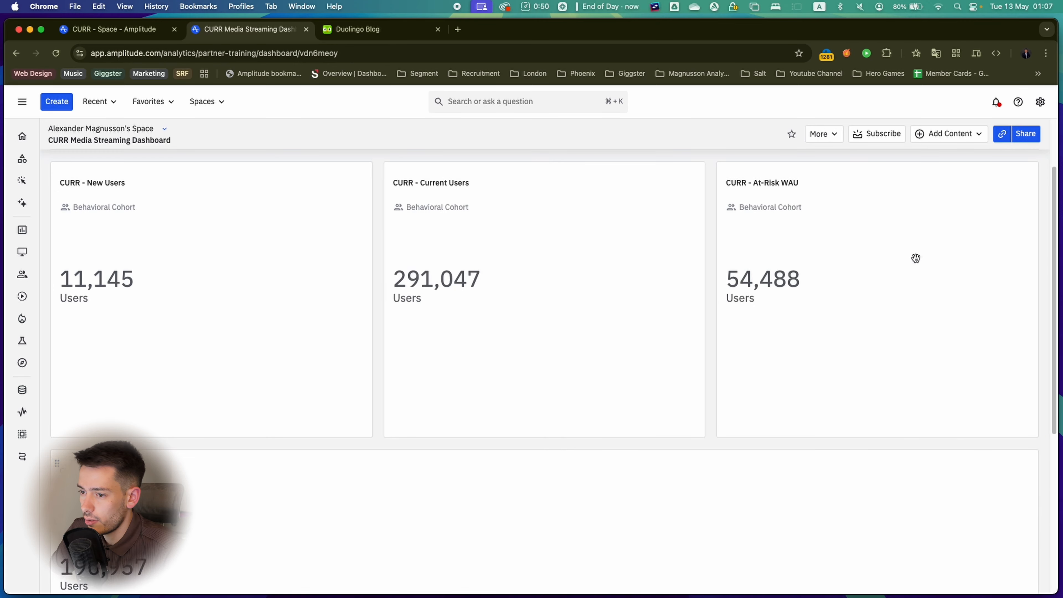
scroll(916, 259, "up", 1)
left_click_drag(59, 515, 918, 323)
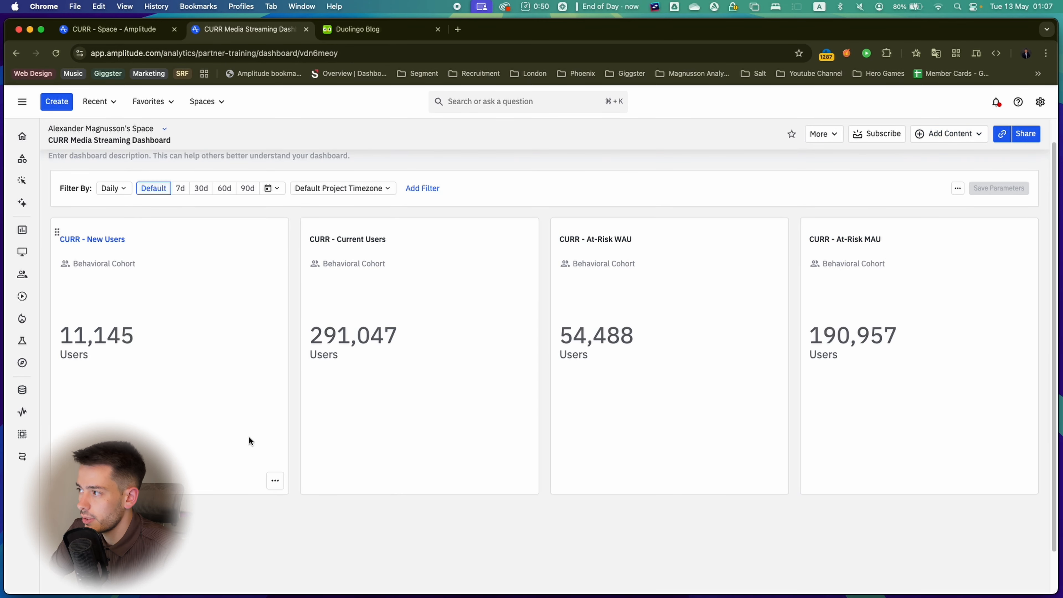
Add the existing CURR - Reactivated Users, CURR - Resurrected Users and CURR - Dormant Users cohorts to the dashboard
left_click(958, 138)
left_click(954, 161)
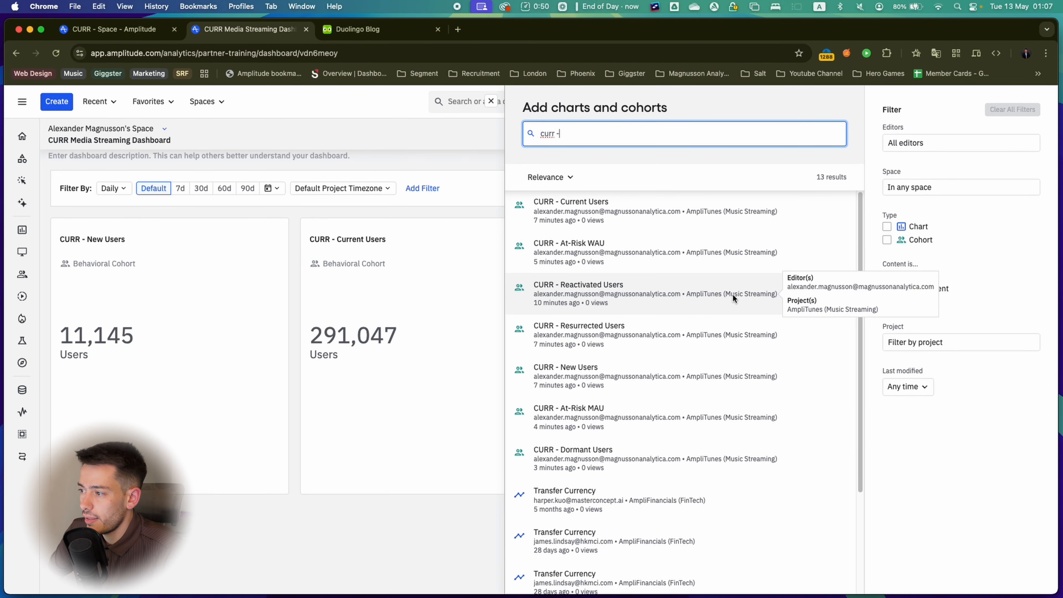
left_click(823, 288)
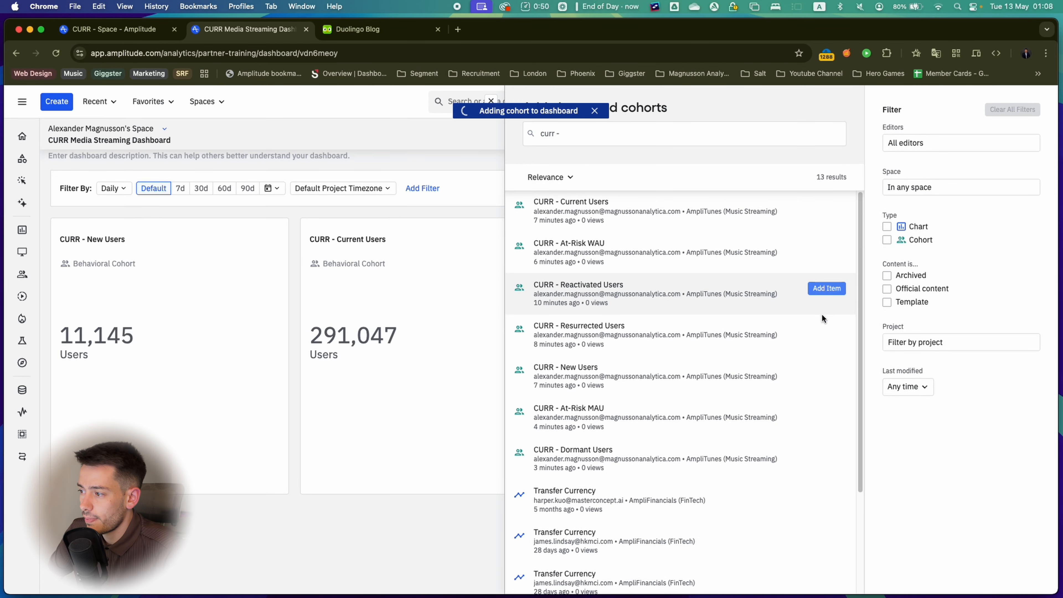
left_click(824, 330)
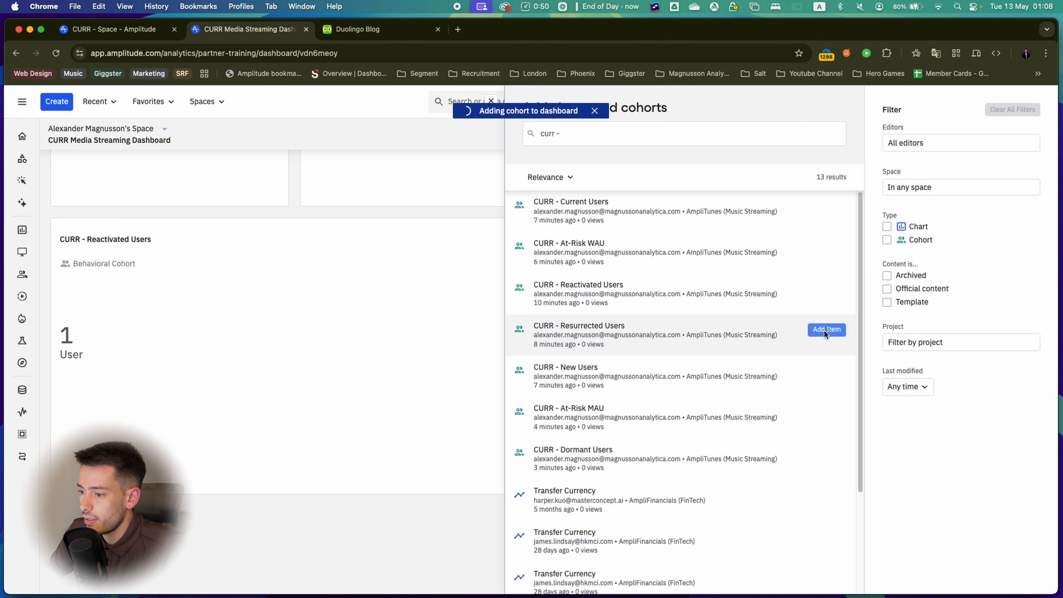
left_click(827, 454)
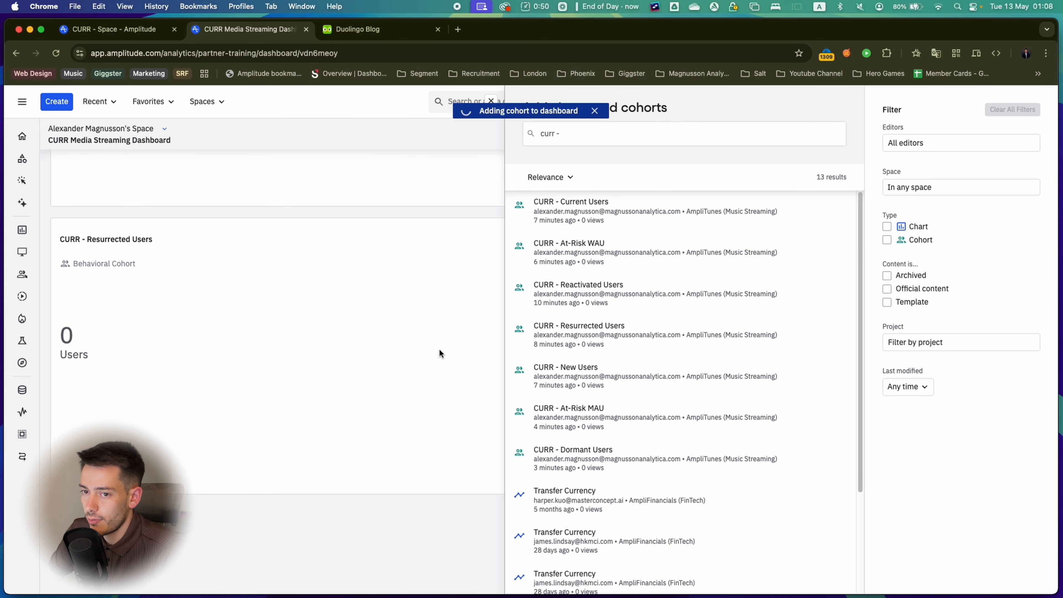
left_click(209, 248)
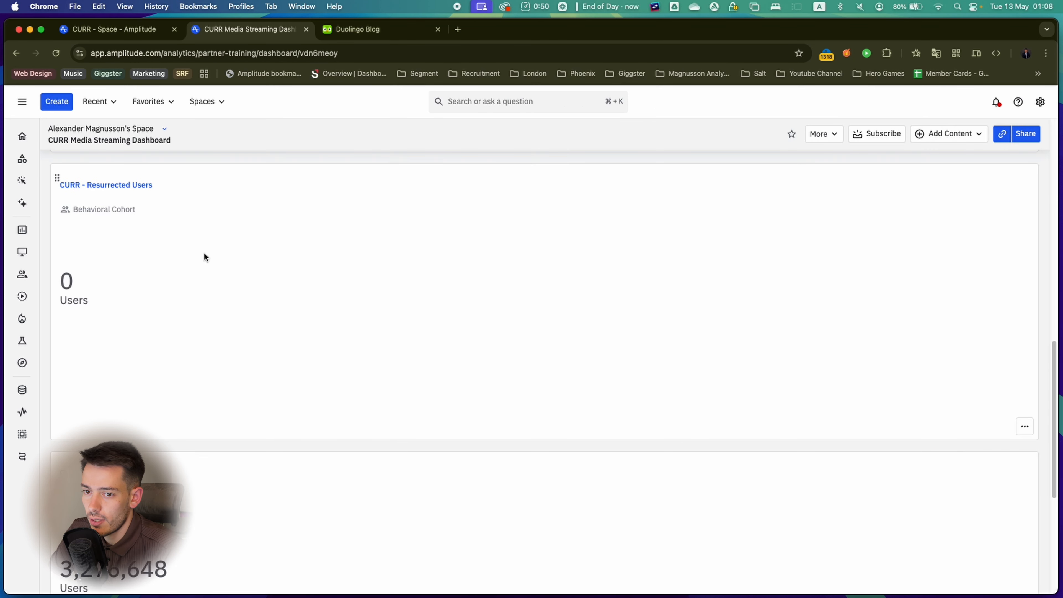
Arrange the Reactivated, Resurrected and Dormant Users cards side by side in that order in a second row
scroll(108, 364, "up", 5)
scroll(108, 368, "up", 4)
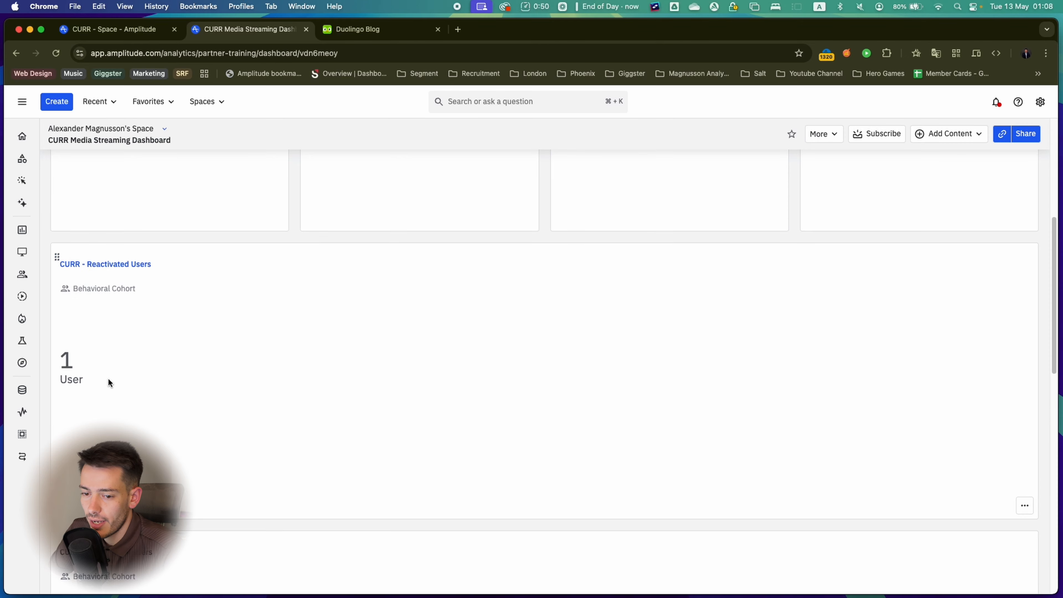
scroll(106, 381, "down", 2)
left_click_drag(58, 447, 753, 255)
scroll(405, 402, "up", 2)
scroll(406, 402, "down", 1)
left_click_drag(58, 492, 885, 339)
scroll(412, 344, "up", 5)
scroll(371, 326, "down", 2)
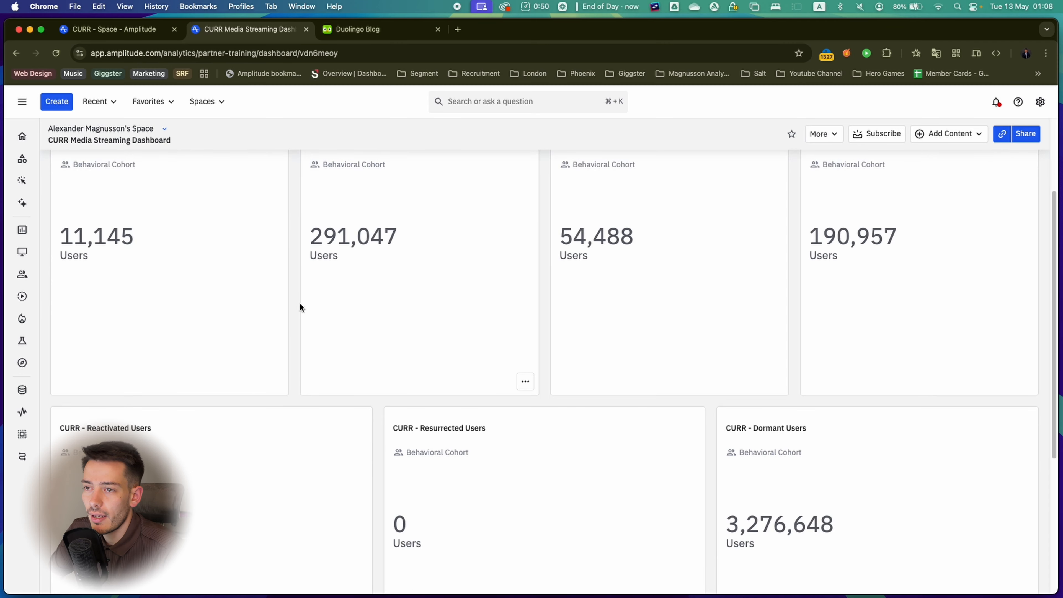
Review the user counts on all seven cohort cards, especially Reactivated Users and Resurrected Users
scroll(227, 223, "up", 3)
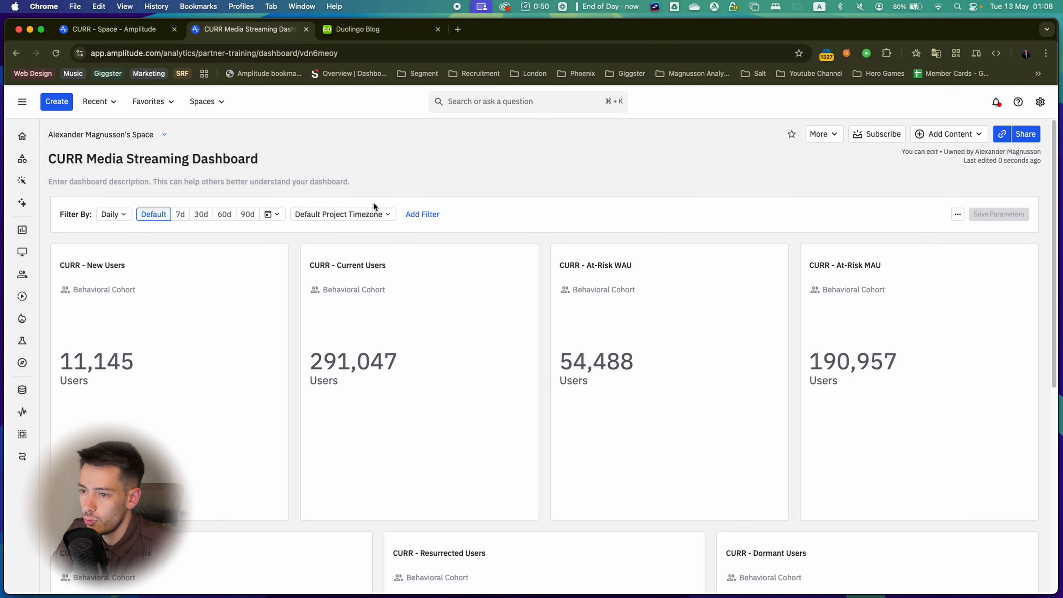
scroll(492, 366, "down", 5)
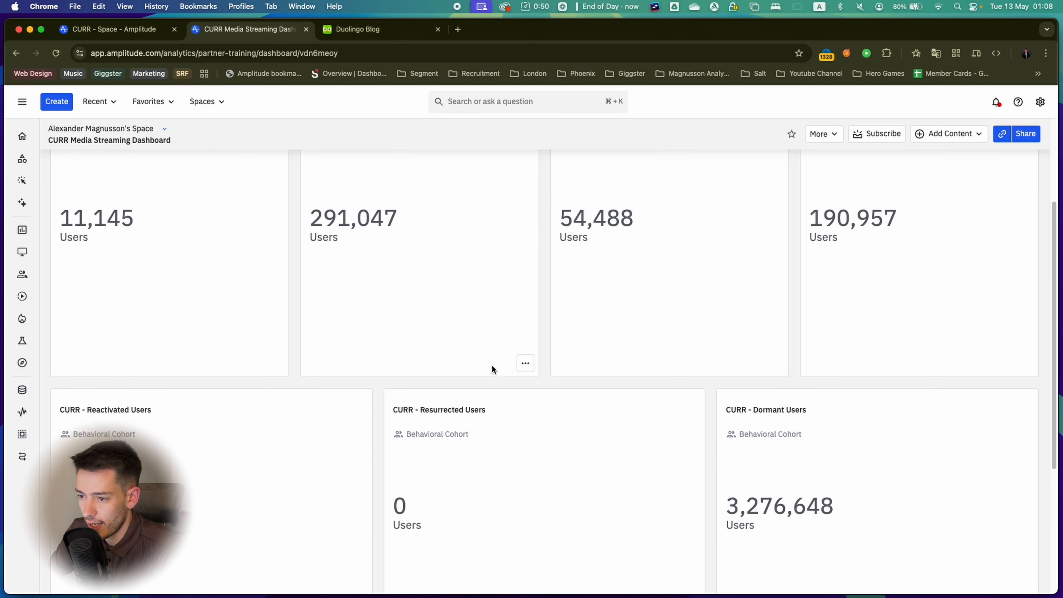
scroll(492, 366, "down", 3)
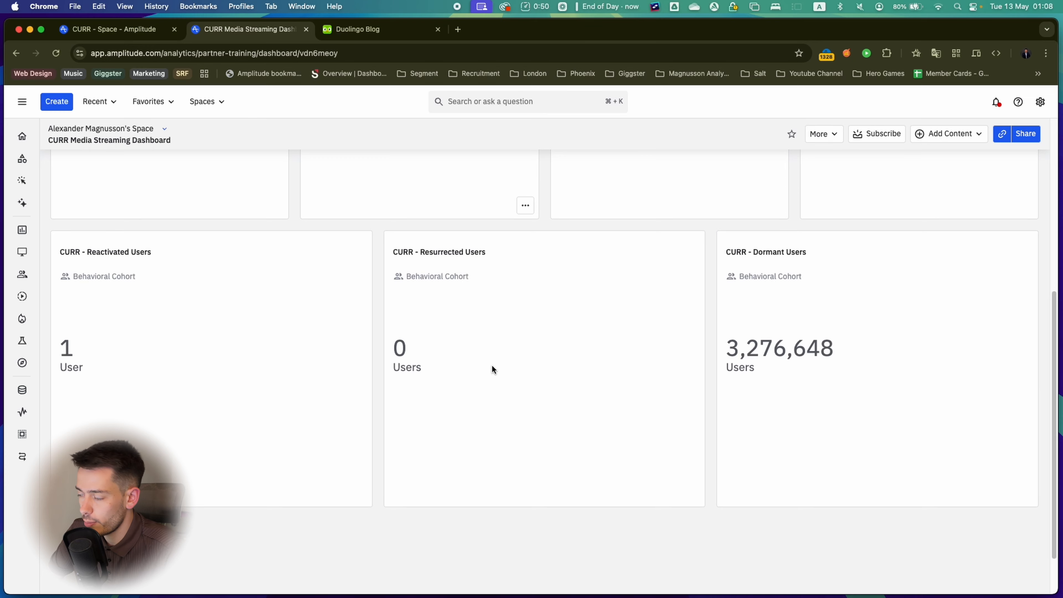
scroll(491, 369, "up", 2)
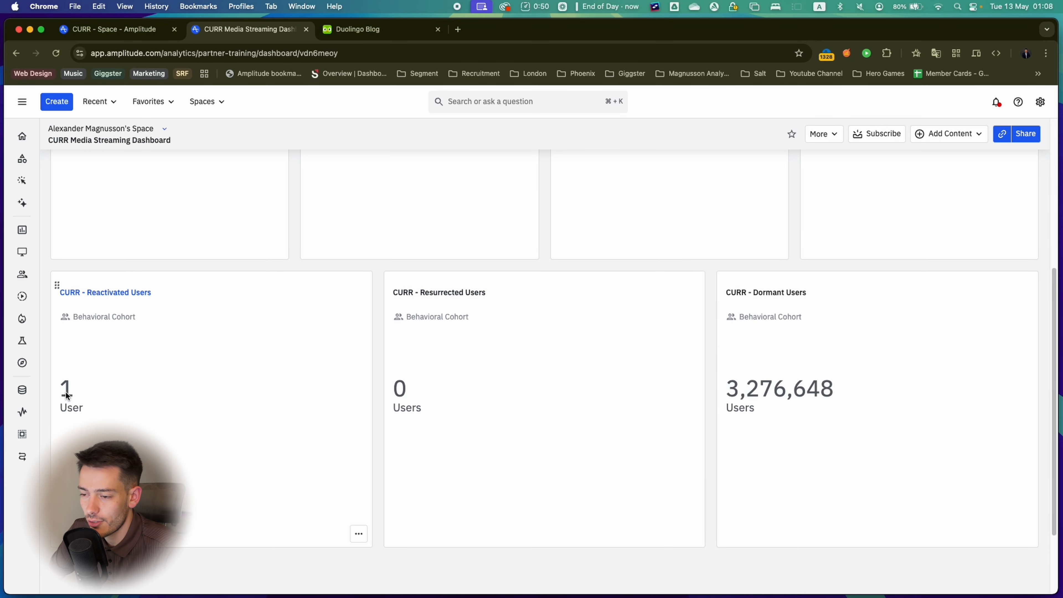
left_click_drag(65, 391, 529, 380)
left_click(499, 381)
scroll(502, 364, "up", 2)
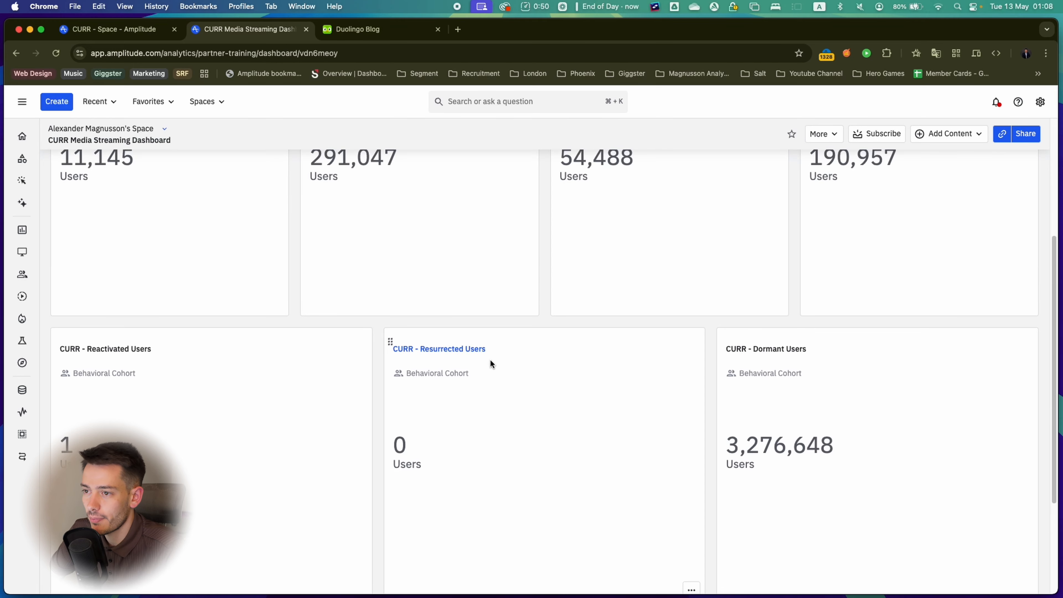
scroll(463, 360, "down", 5)
Start a new chart below the second row of cohort cards and make it a Retention chart
mouse_move(60, 459)
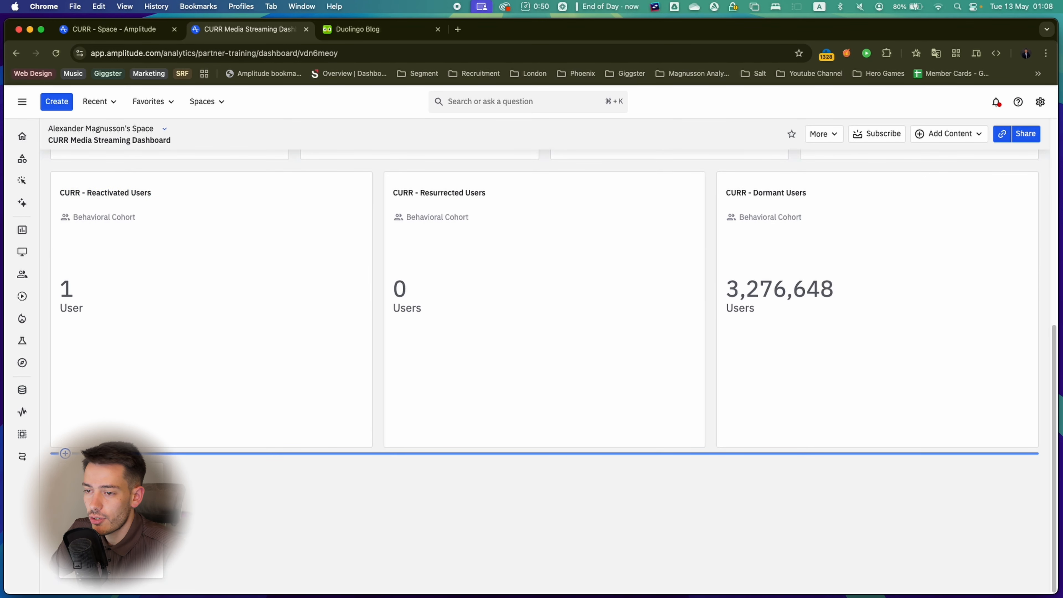
left_click(97, 476)
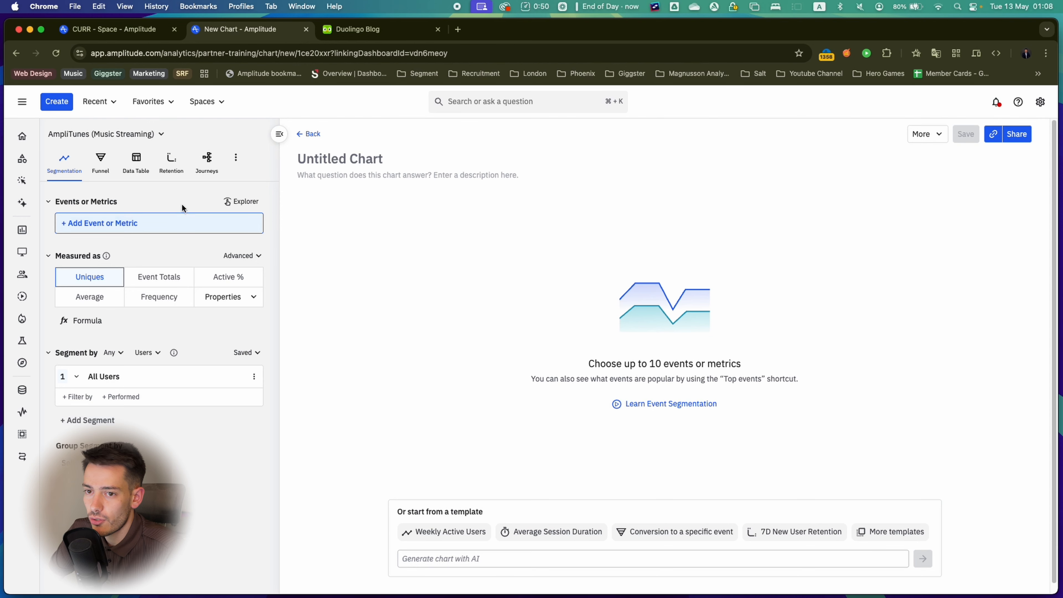
left_click(167, 160)
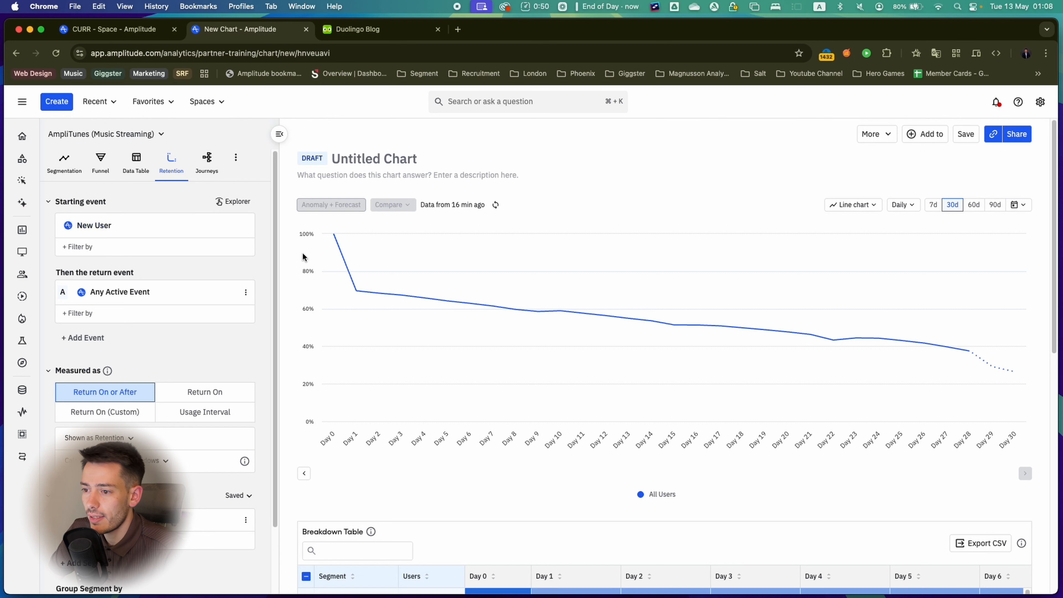
mouse_move(451, 301)
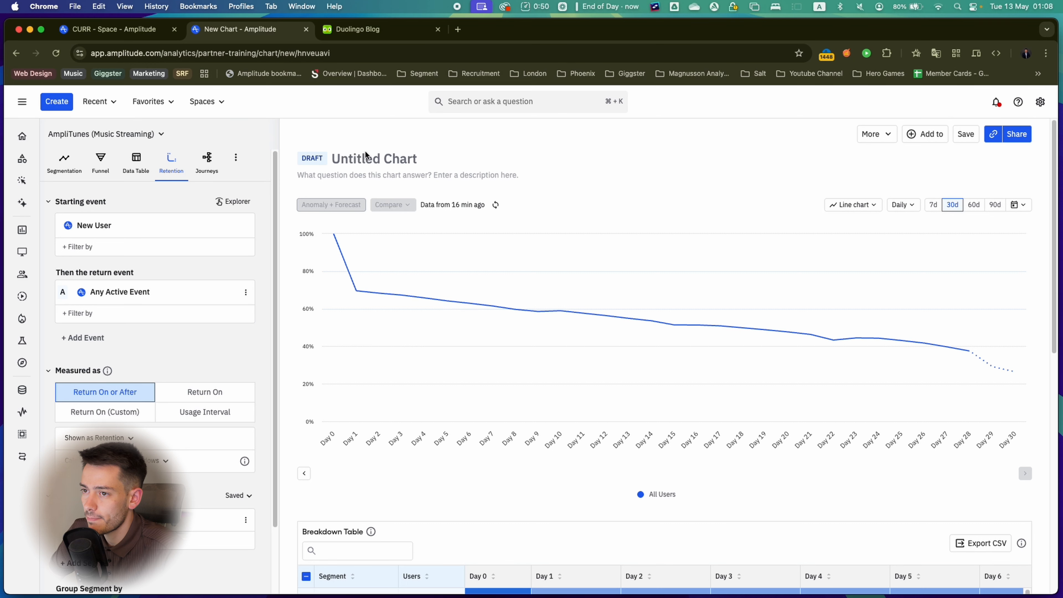
Name the chart New User Retention and save it in the CURR folder of the personal space
left_click(433, 155)
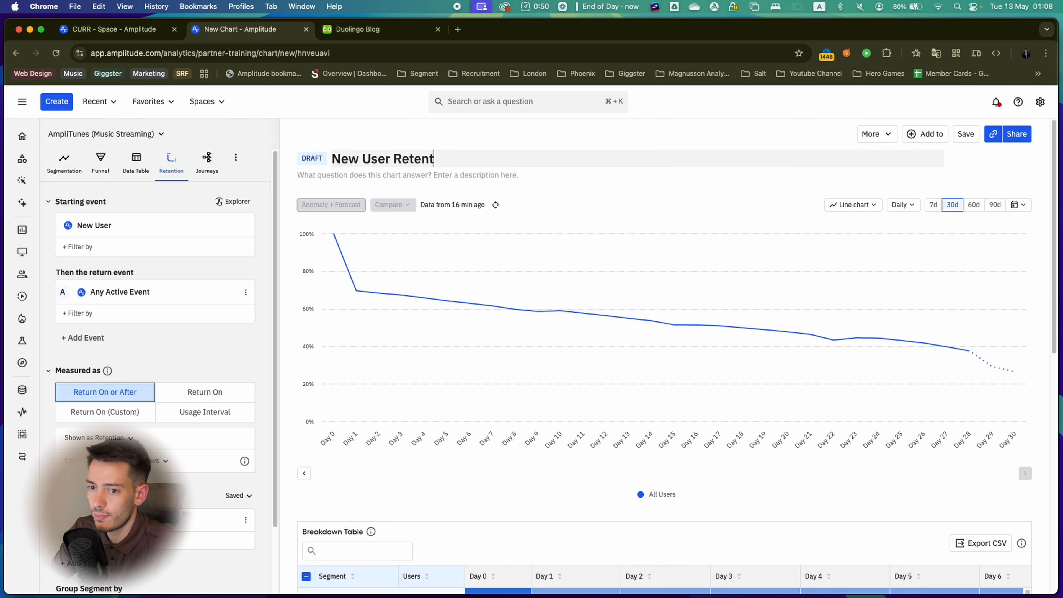
left_click(966, 134)
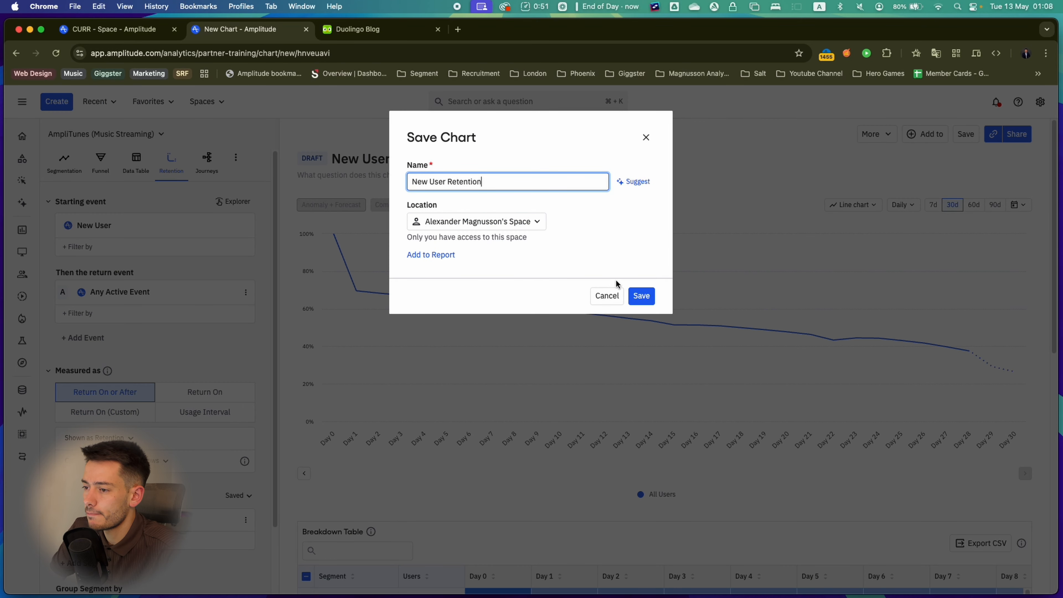
left_click(477, 222)
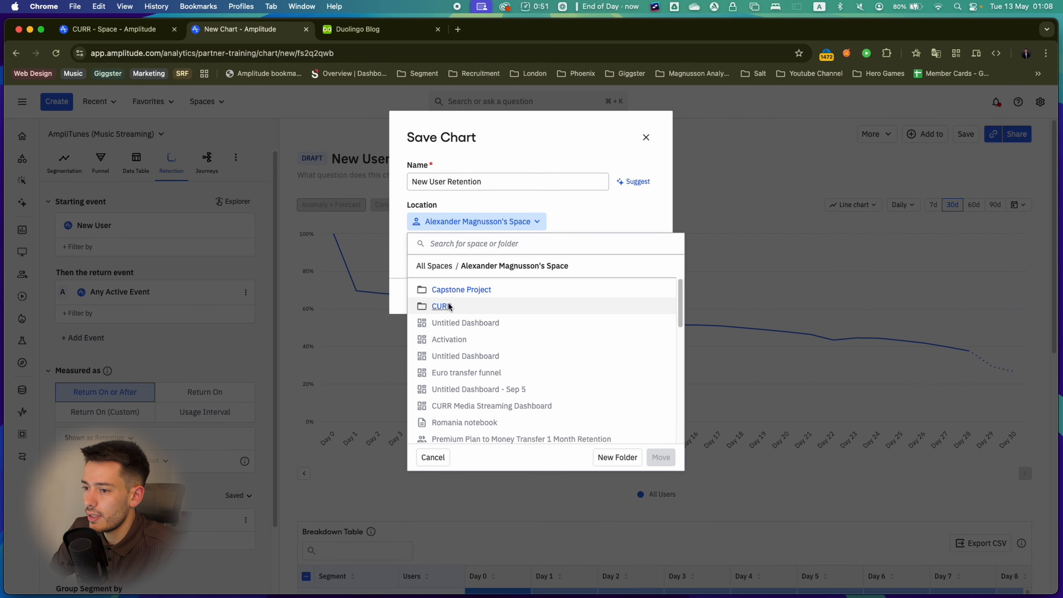
left_click(660, 414)
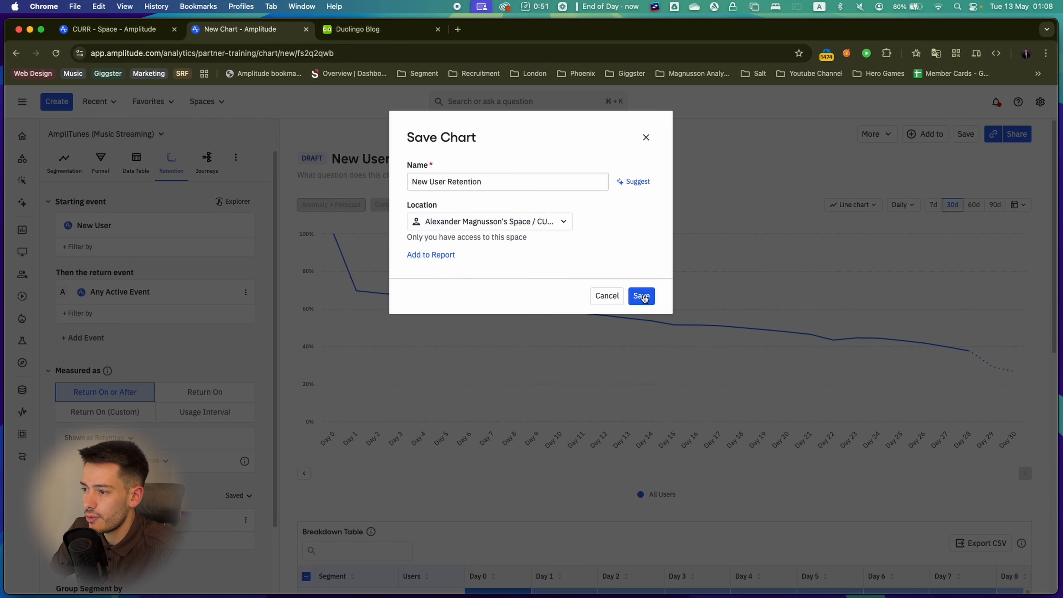
left_click(645, 299)
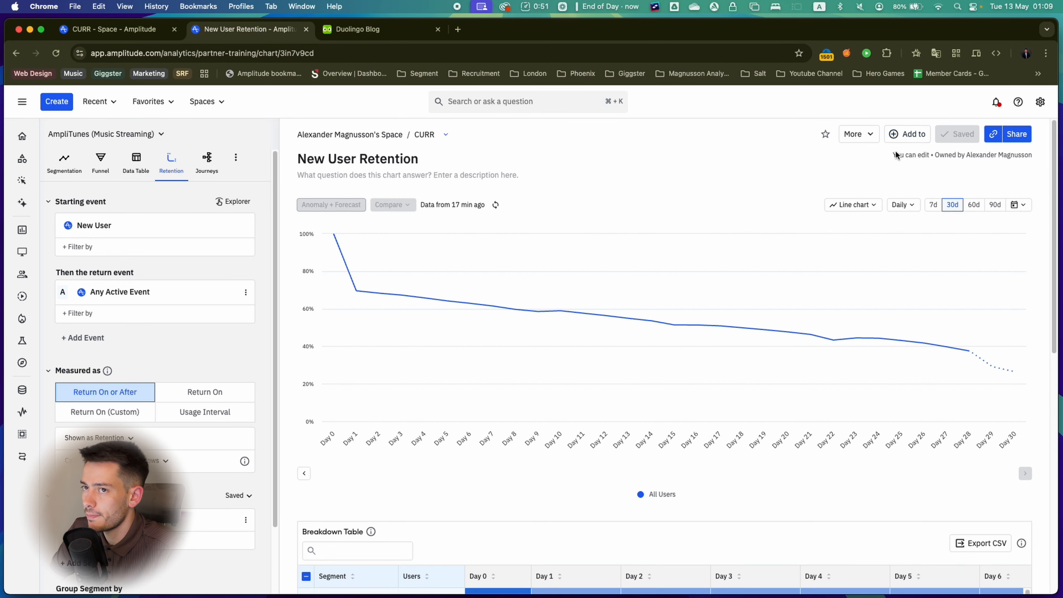
Add the New User Retention chart to the CURR Media Streaming Dashboard and open that dashboard
left_click(100, 28)
left_click(231, 34)
left_click(908, 135)
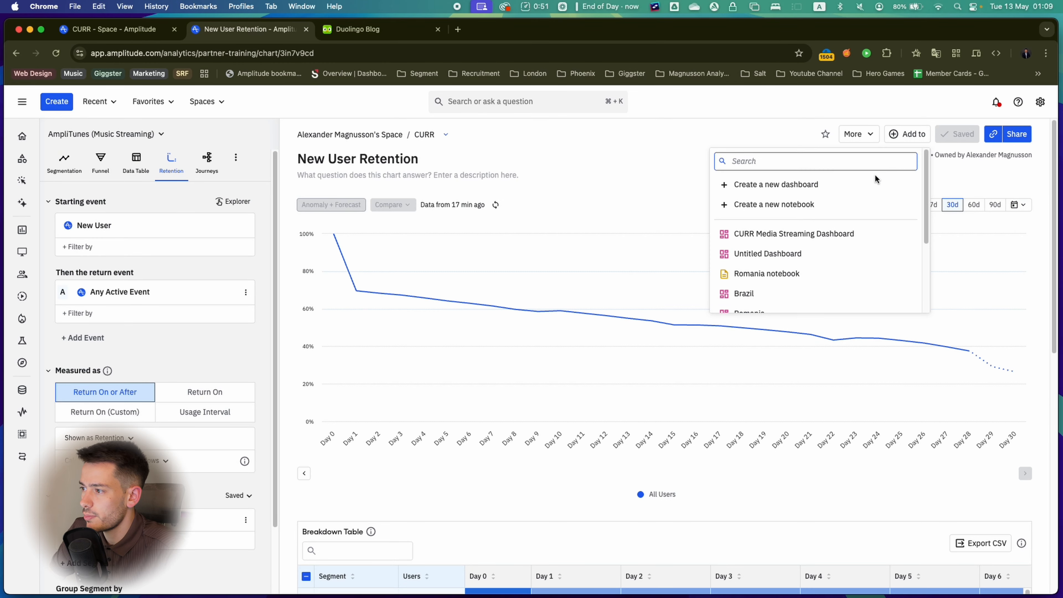
left_click(897, 234)
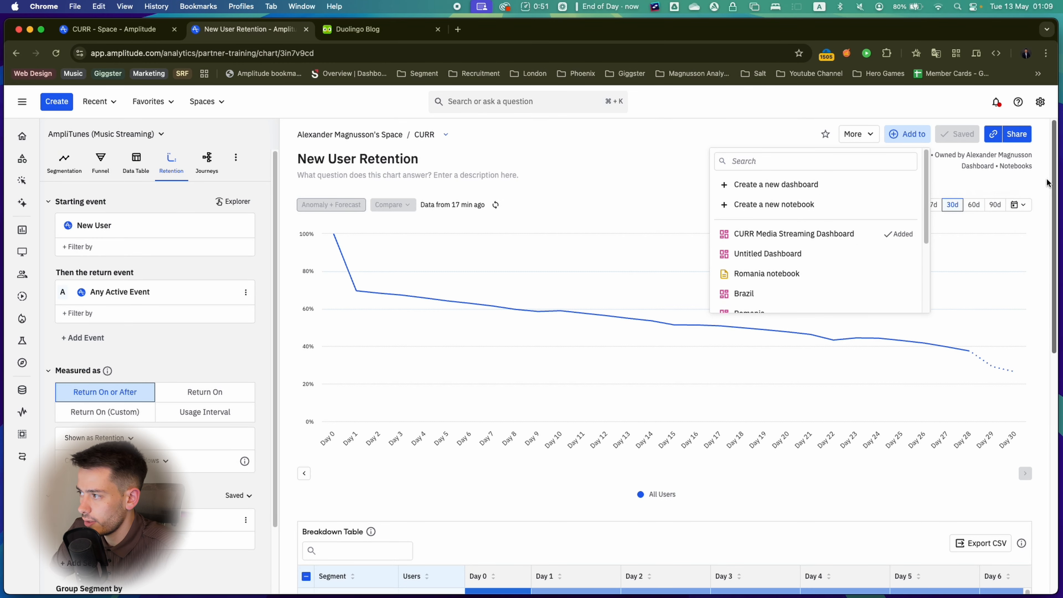
left_click(990, 166)
scroll(568, 340, "down", 10)
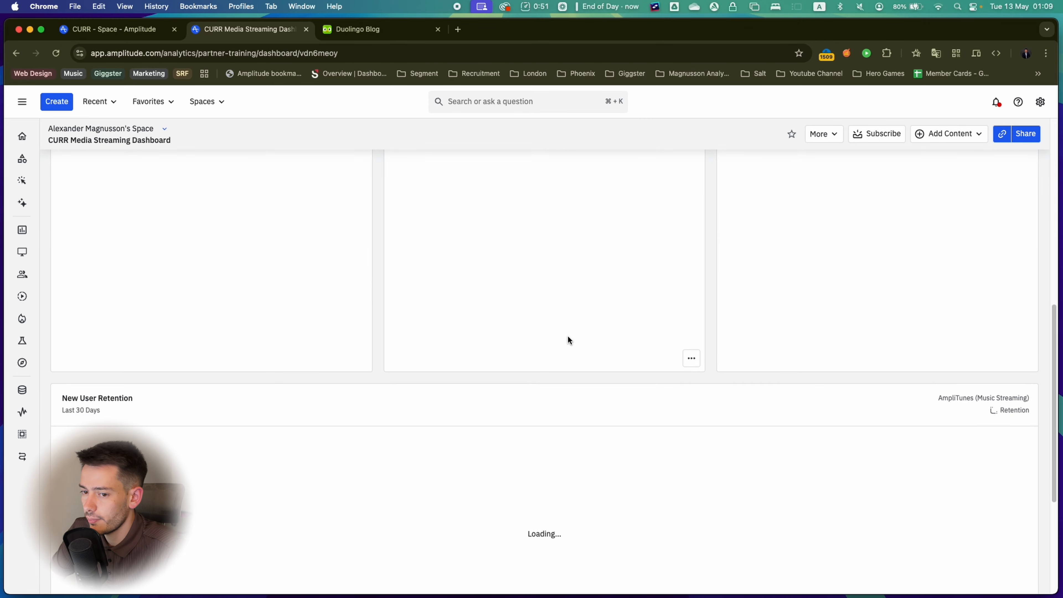
Check the display options of the CURR - New Users card, reload the dashboard and look over its cards
scroll(514, 351, "up", 6)
scroll(502, 348, "up", 6)
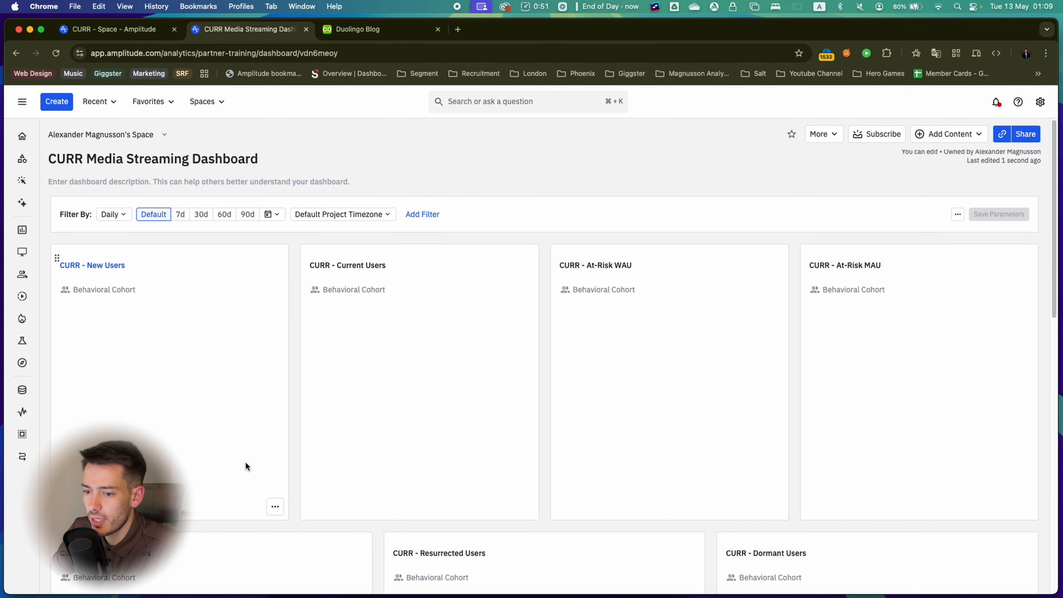
left_click(275, 506)
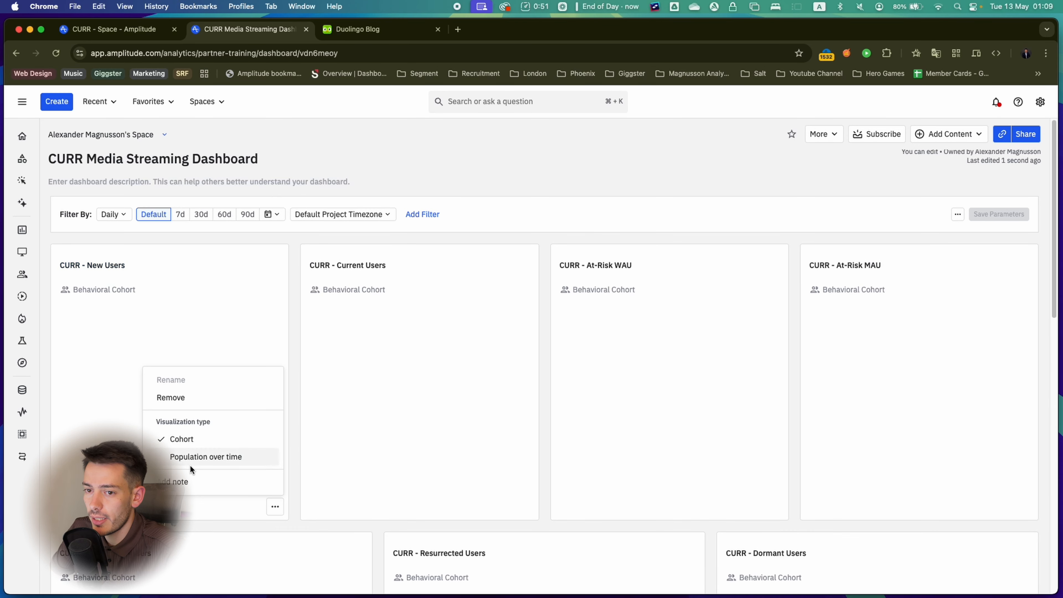
left_click(131, 328)
key("super+r")
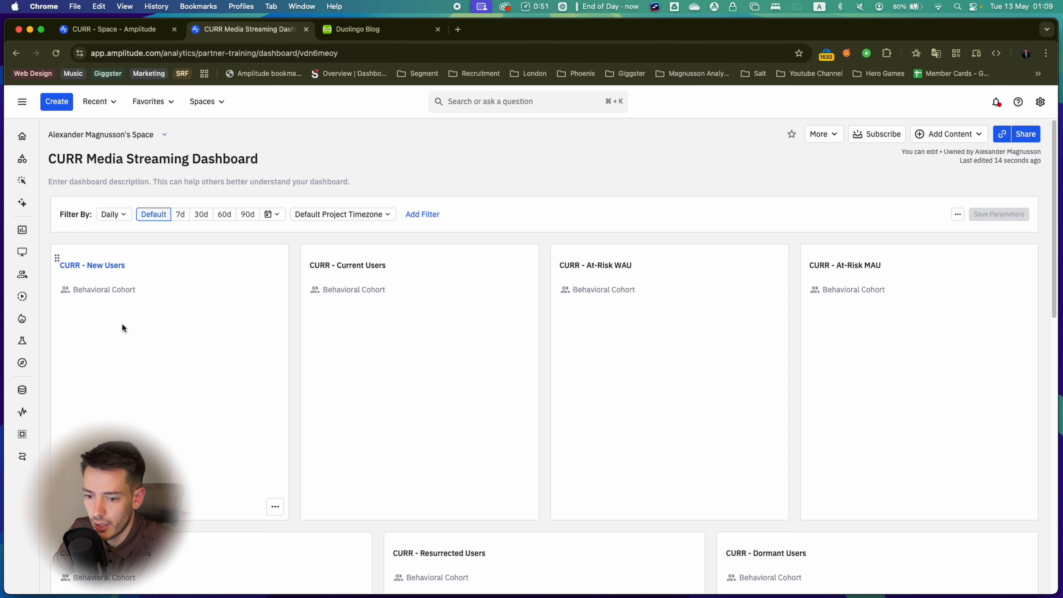
scroll(171, 356, "down", 5)
scroll(171, 352, "up", 5)
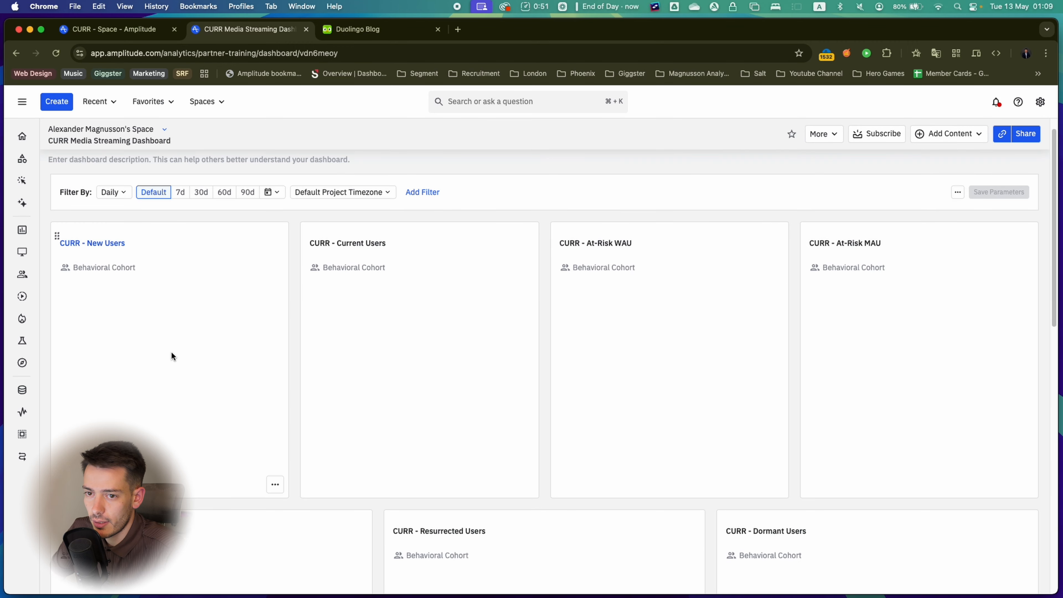
Switch the CURR - New Users and CURR - Current Users cards to the Population over time visualization
left_click(272, 479)
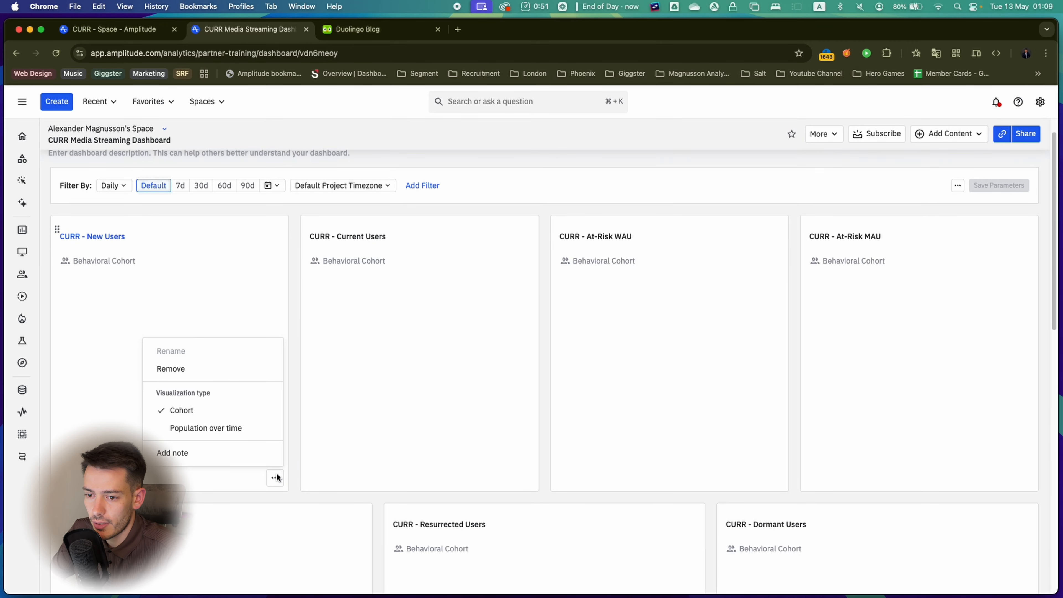
left_click(208, 423)
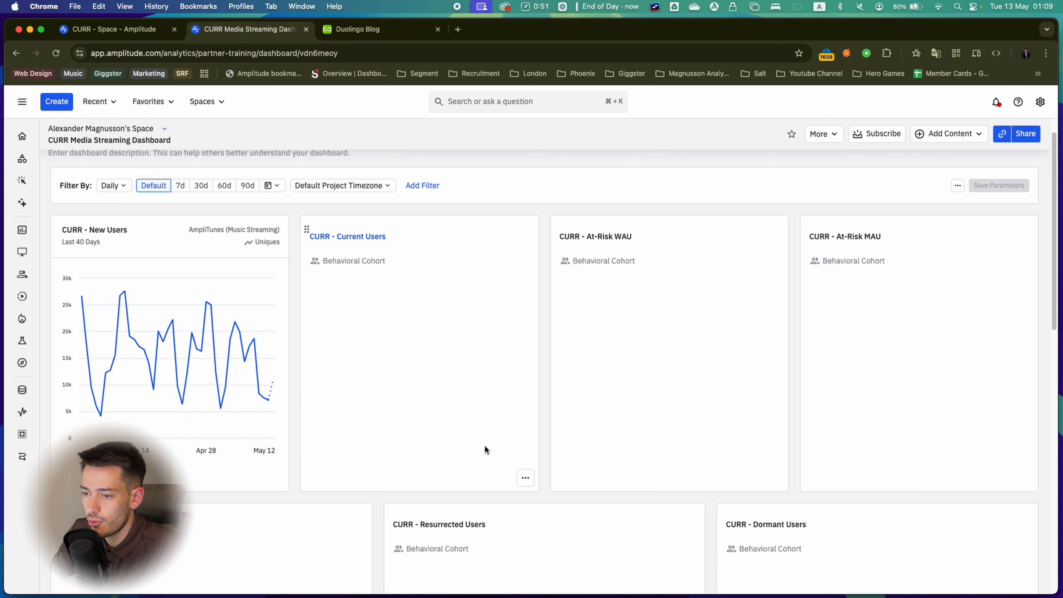
left_click(525, 477)
left_click(477, 432)
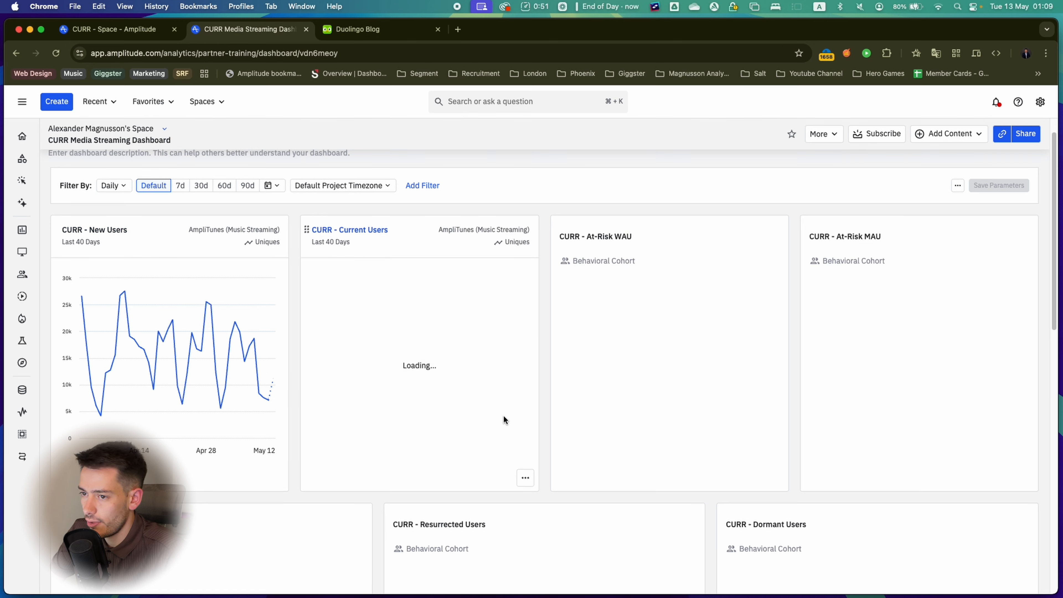
Switch the CURR - At-Risk WAU and CURR - At-Risk MAU cards to the Population over time visualization and view their trends
left_click(775, 477)
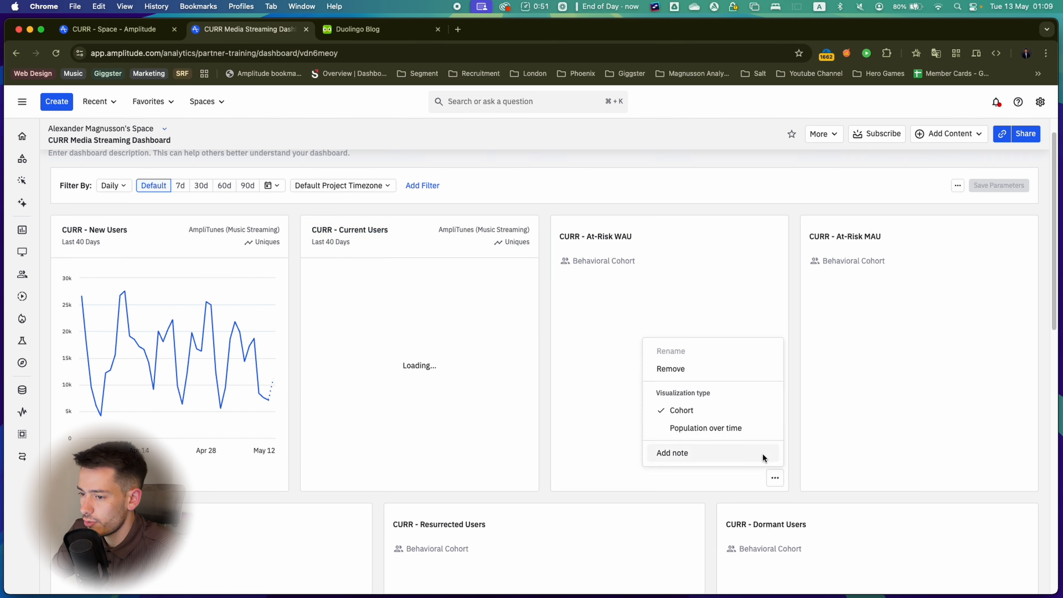
left_click(752, 425)
left_click(1022, 477)
left_click(985, 429)
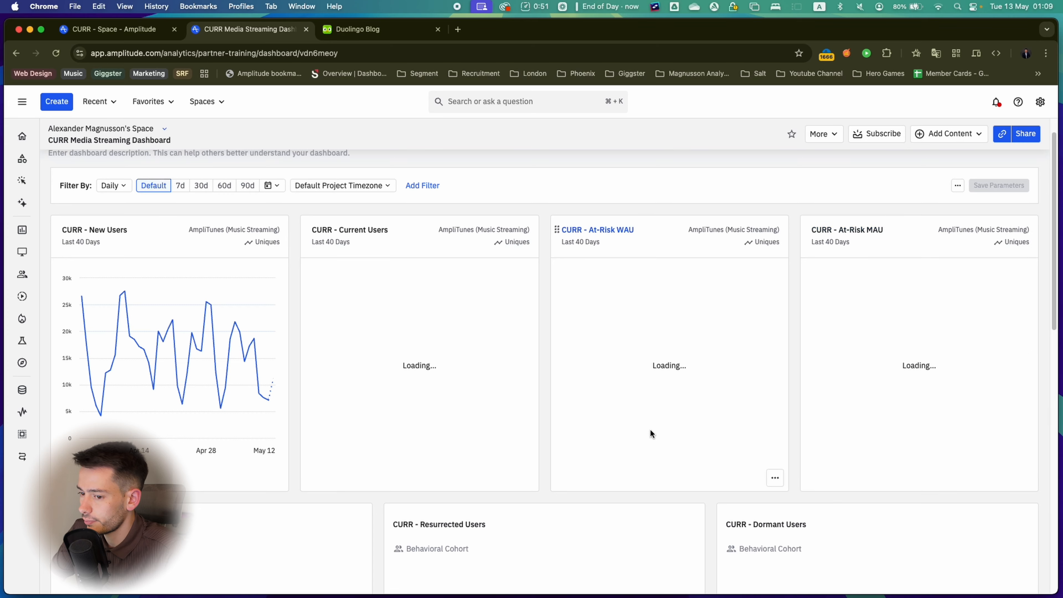
scroll(478, 454, "down", 4)
scroll(358, 514, "up", 4)
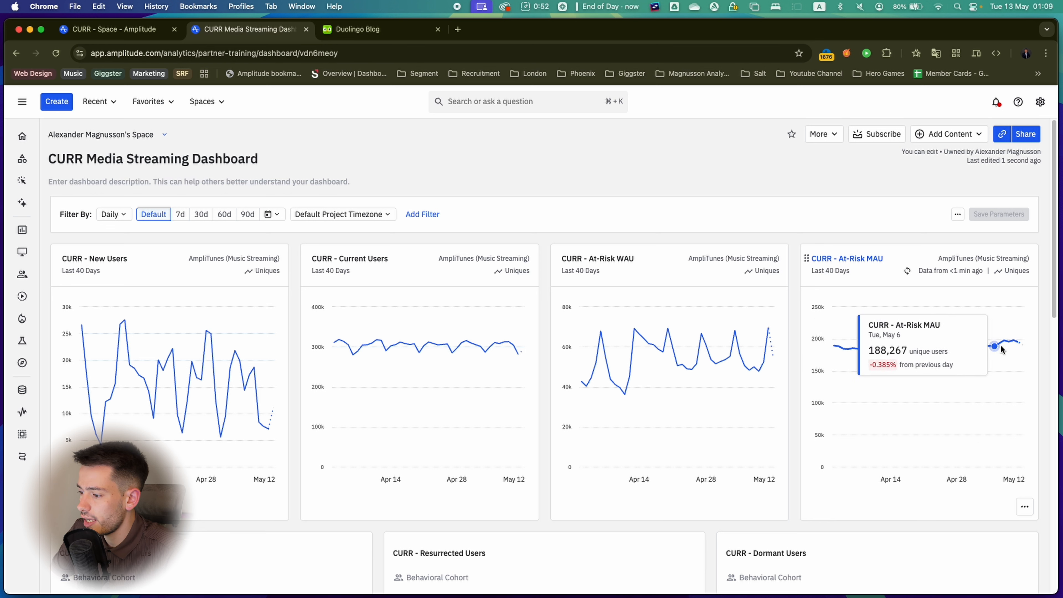
Switch the CURR - Dormant Users card to the Population over time visualization and read the message in the card
scroll(850, 379, "down", 10)
scroll(846, 376, "up", 2)
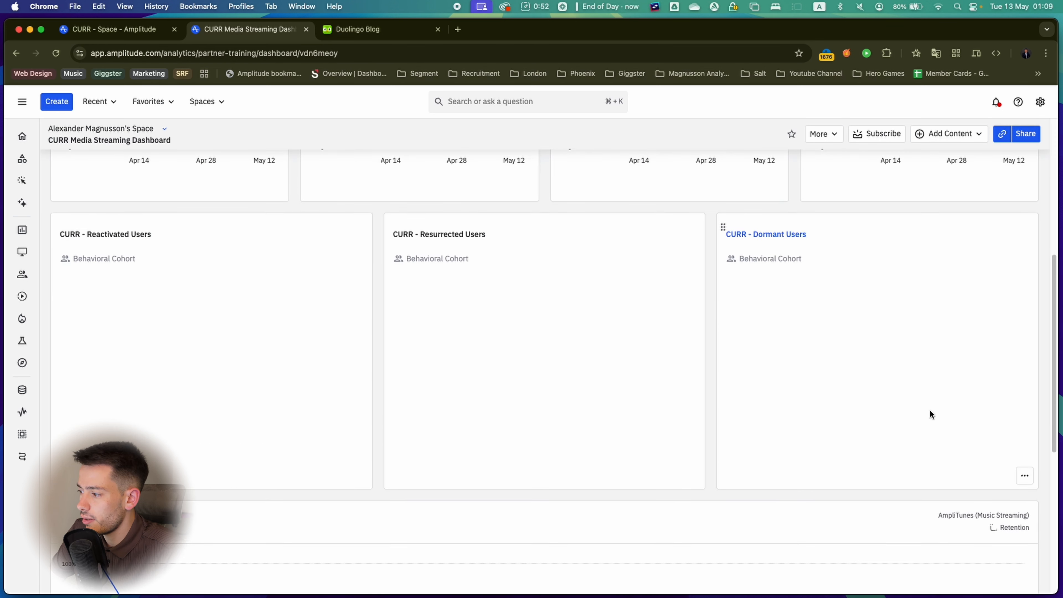
left_click(1025, 475)
left_click(983, 428)
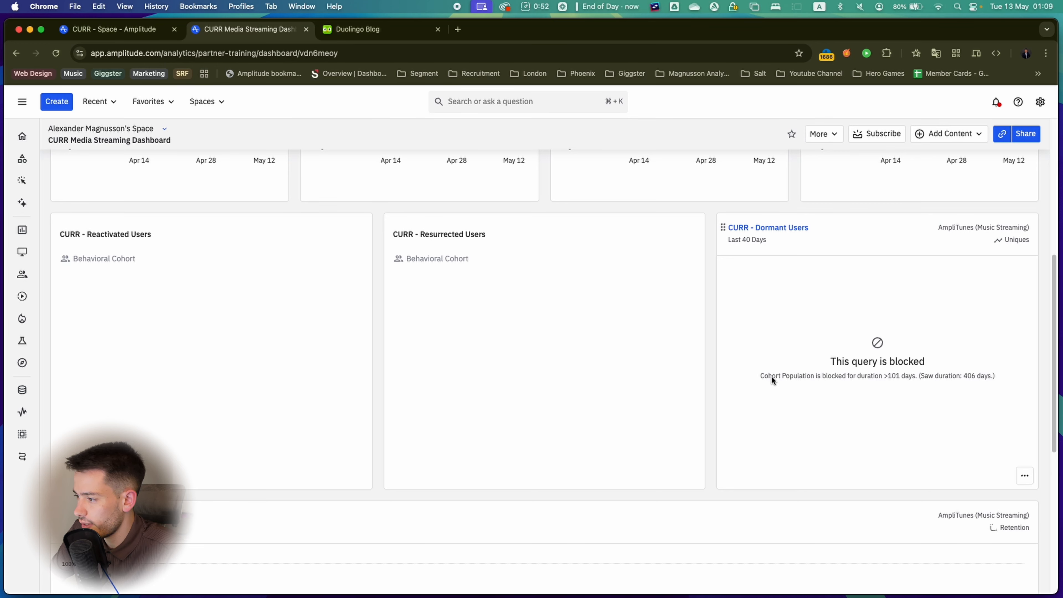
left_click_drag(772, 376, 917, 377)
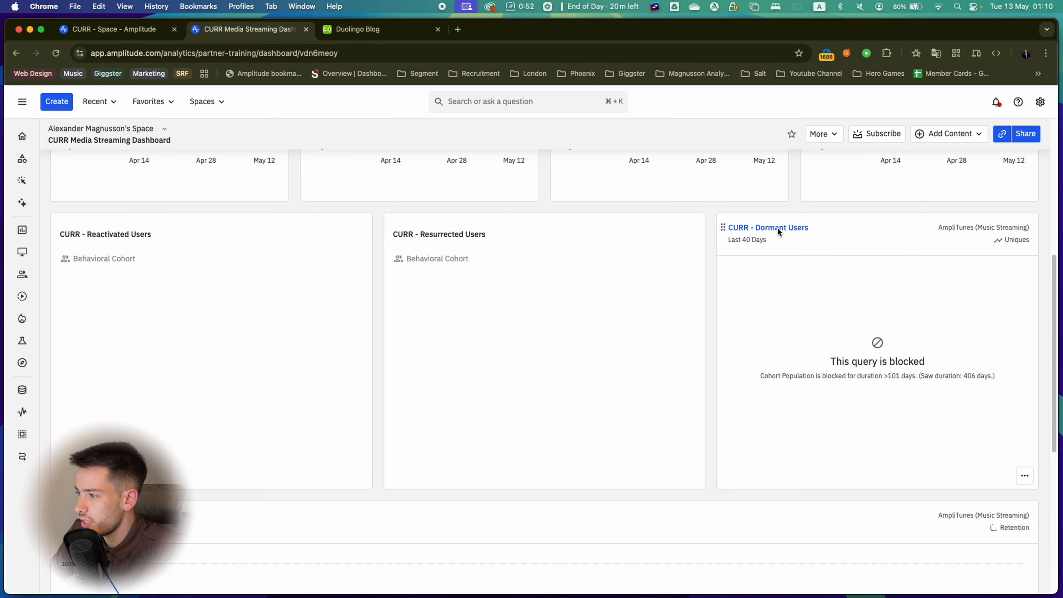
Open the CURR - Dormant Users cohort in a separate tab, set its active-event window to the last 90 days and save it
left_click(768, 228, "super")
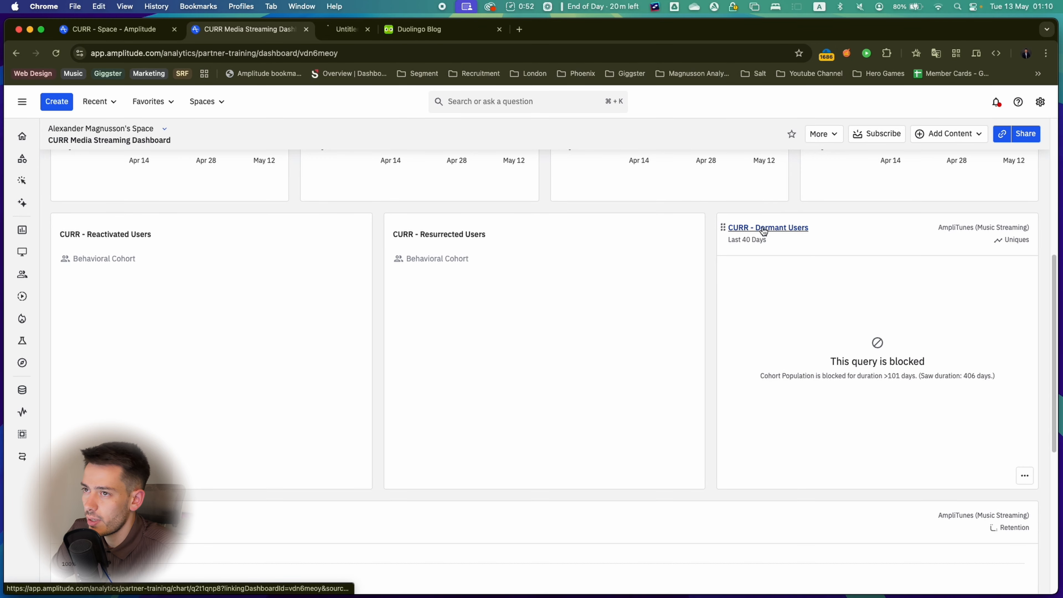
left_click(400, 29)
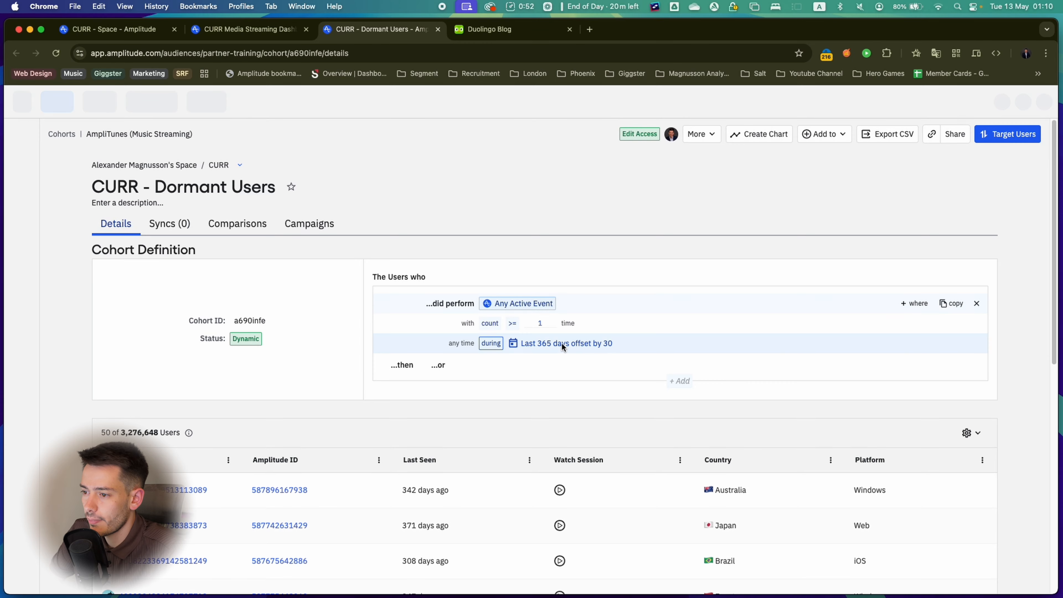
left_click(562, 344)
left_click(600, 108)
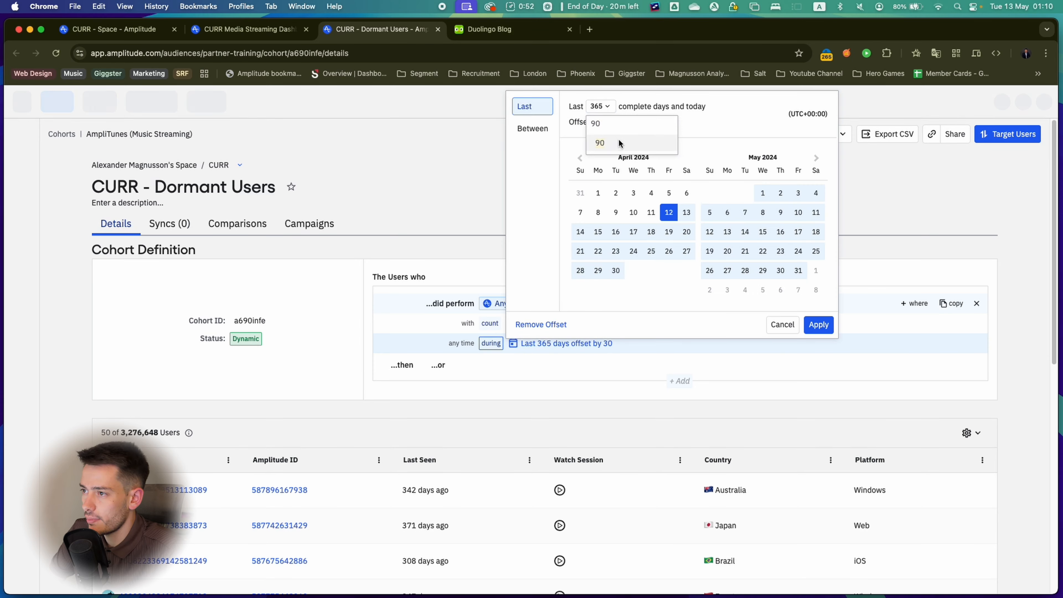
left_click(620, 145)
left_click(818, 325)
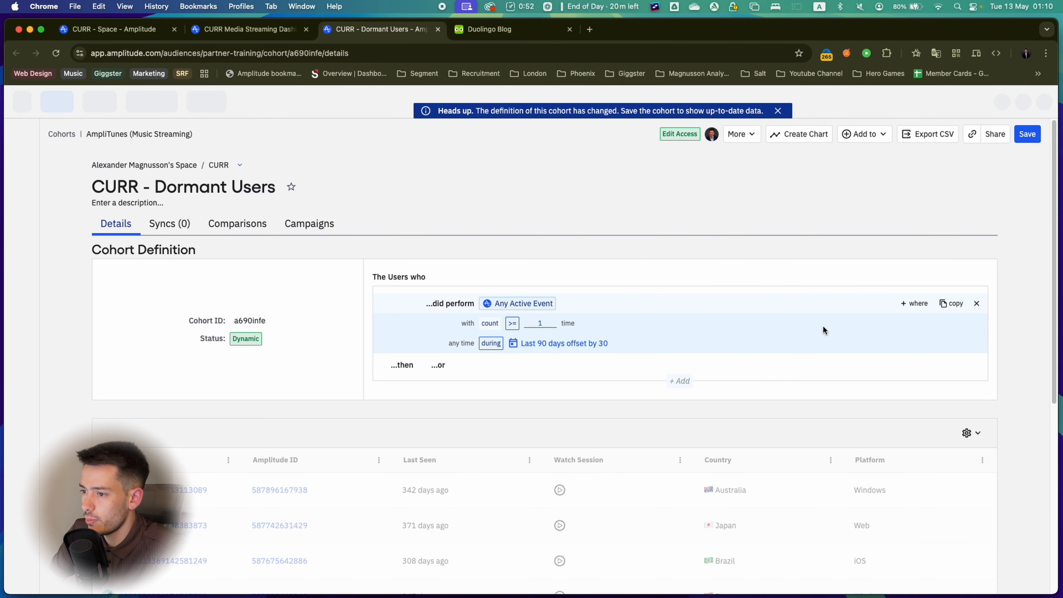
left_click(1024, 134)
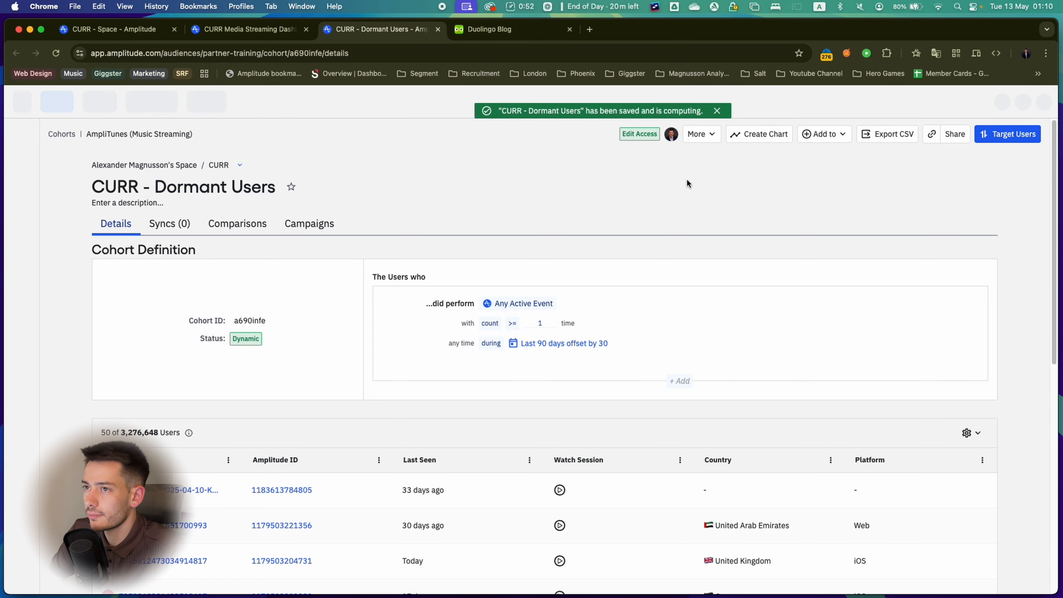
Return to the CURR Media Streaming Dashboard, reload it and read the duration limit in the CURR - Dormant Users card
left_click(247, 28)
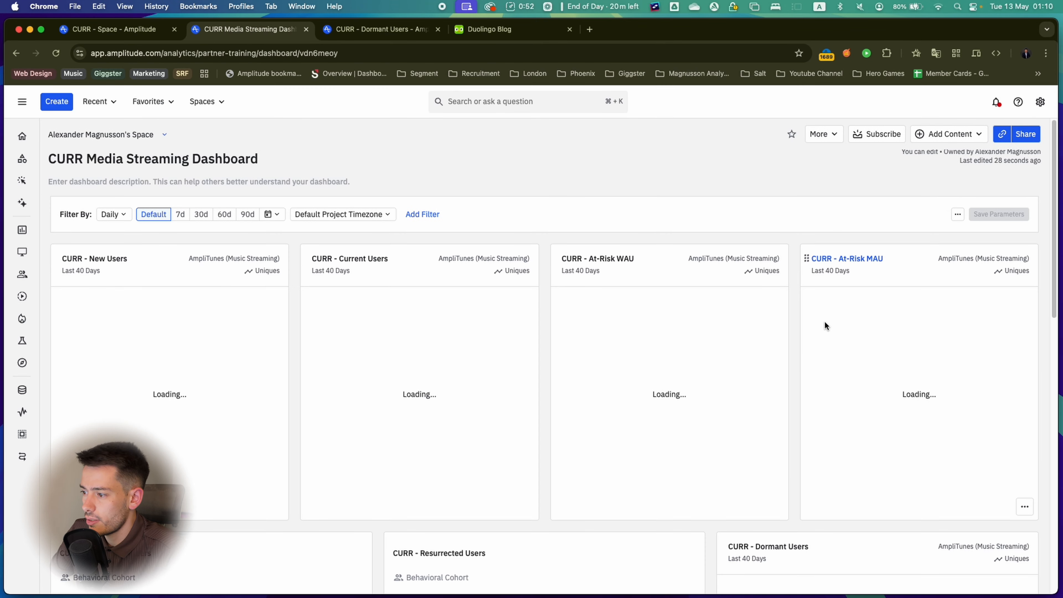
scroll(825, 321, "down", 4)
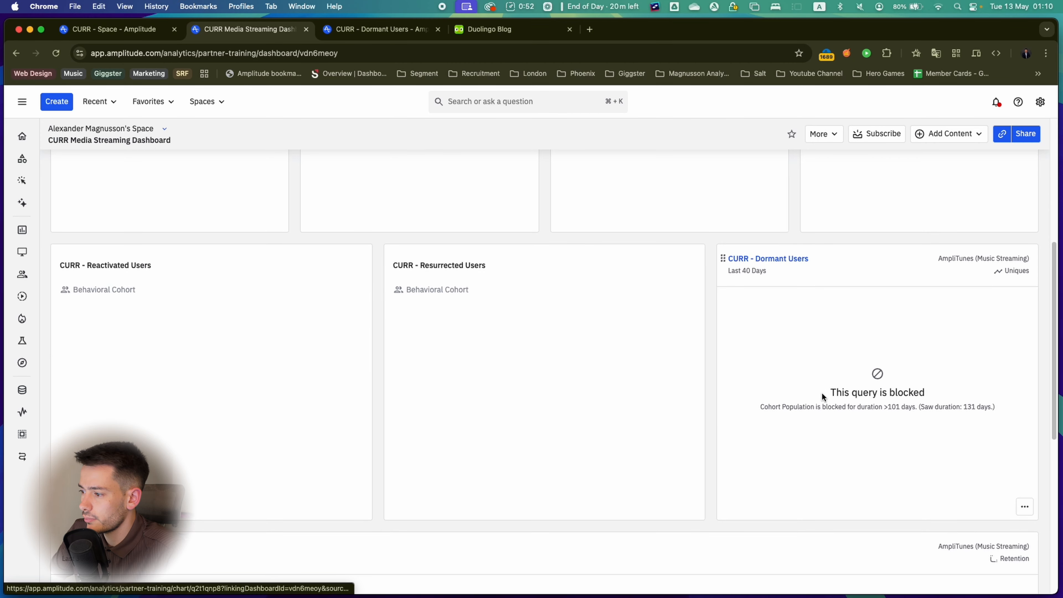
left_click_drag(761, 406, 804, 407)
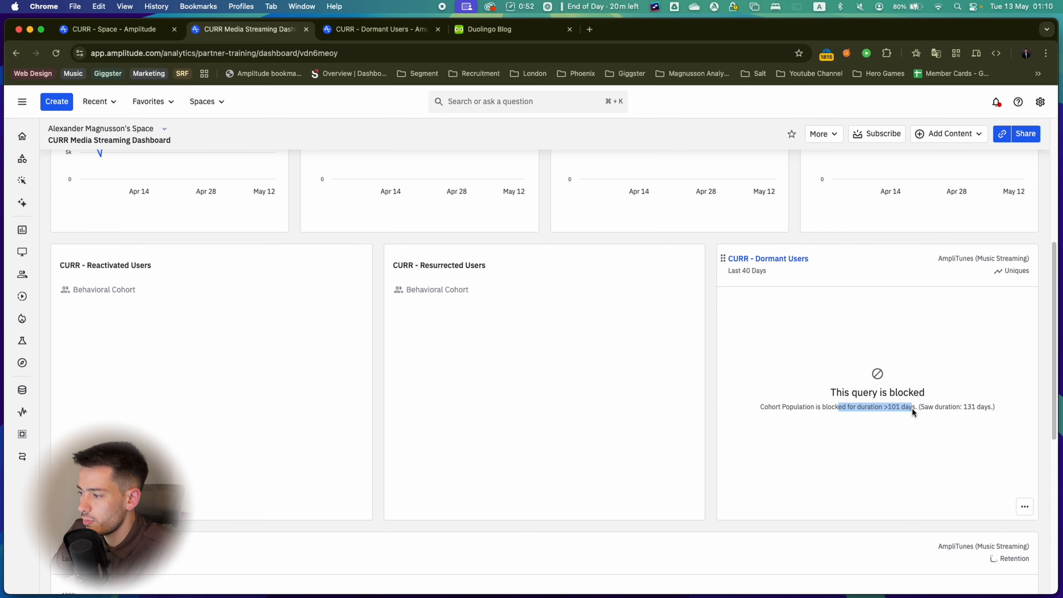
left_click(954, 407)
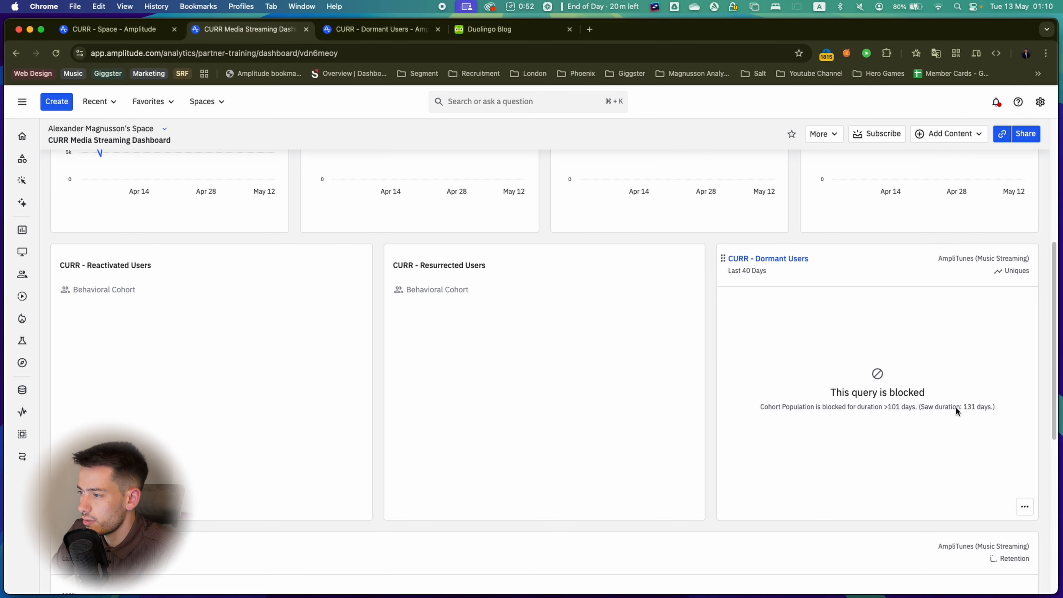
left_click(765, 259)
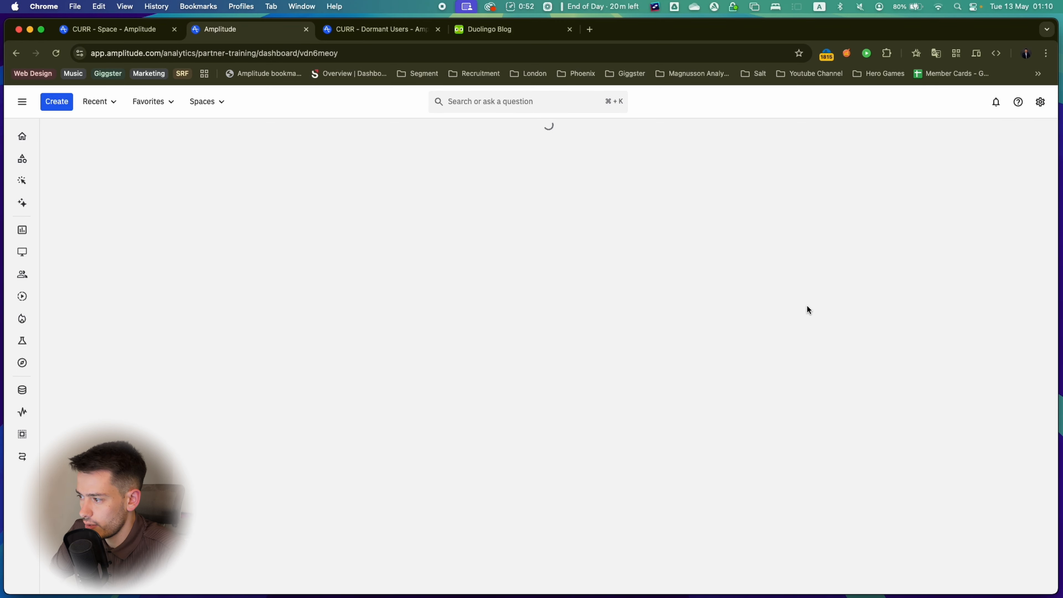
Reopen the CURR - Dormant Users cohort from its dashboard card, set its active-event window to the last 60 days and save it
scroll(807, 306, "down", 5)
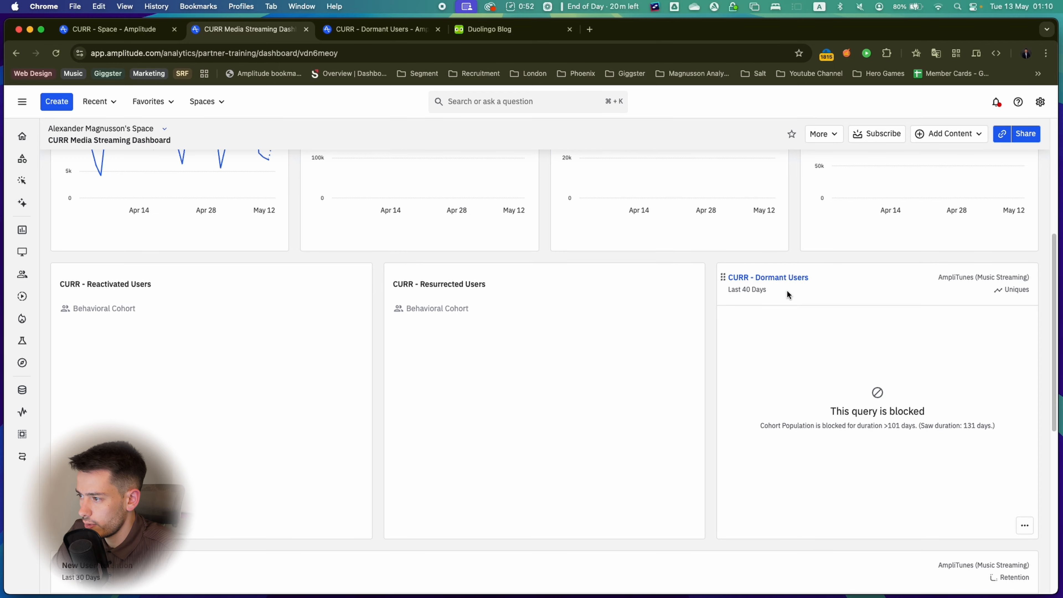
left_click(776, 278, "super")
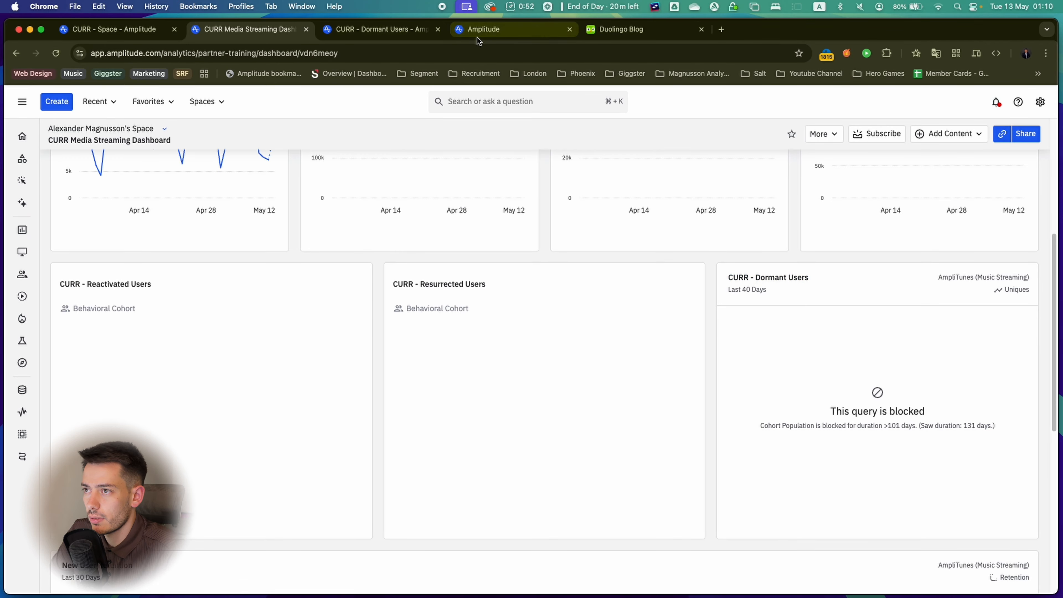
left_click(485, 29)
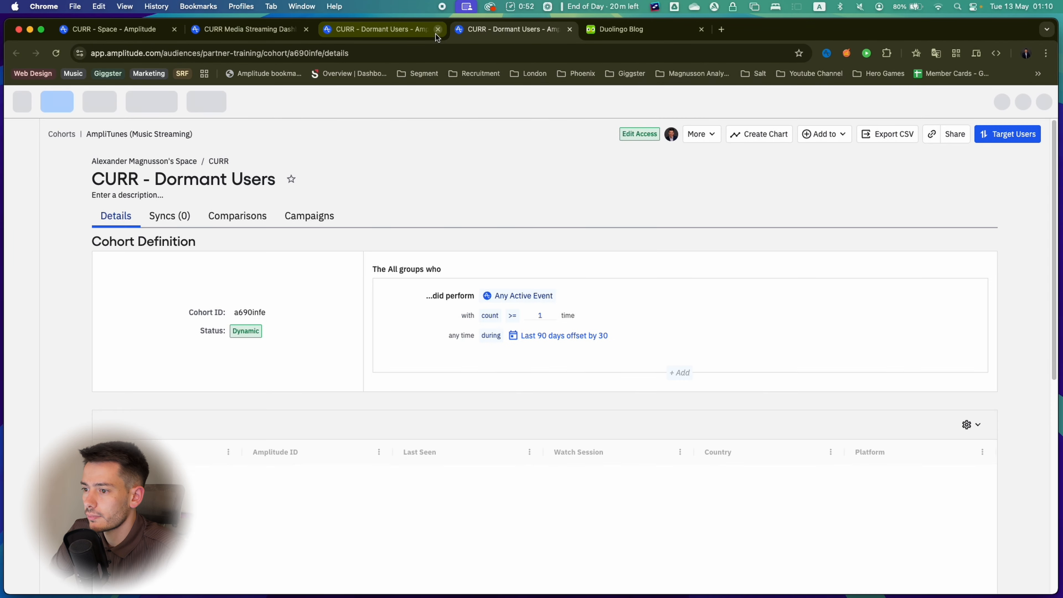
left_click(437, 29)
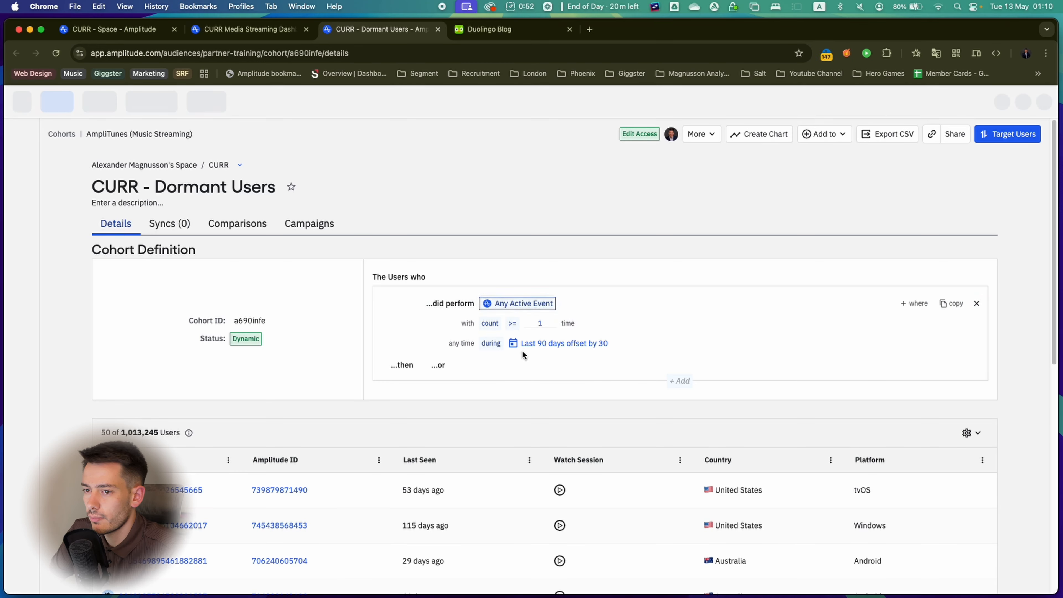
left_click(540, 344)
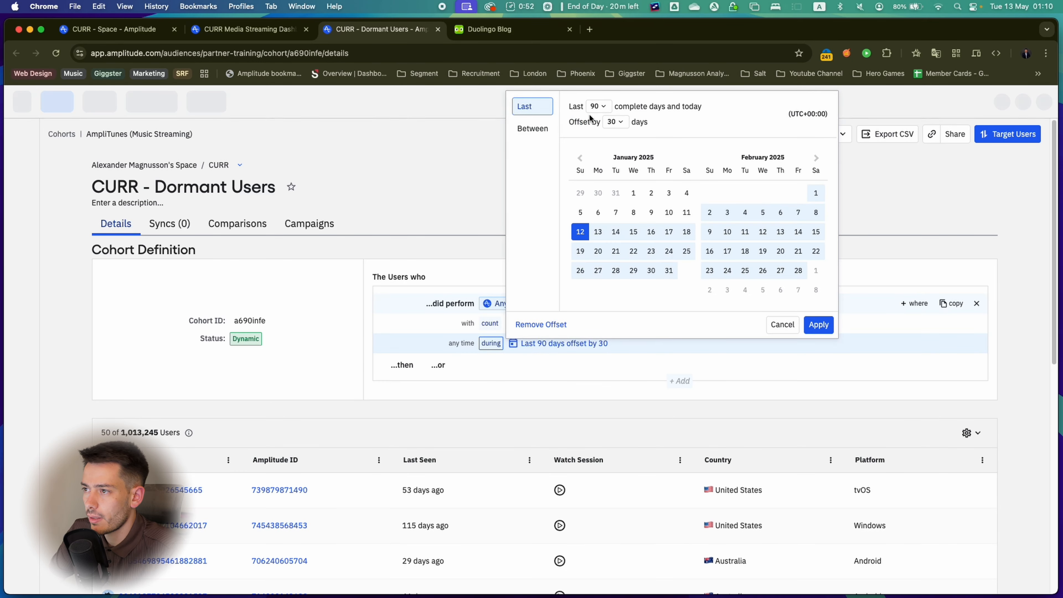
left_click(599, 107)
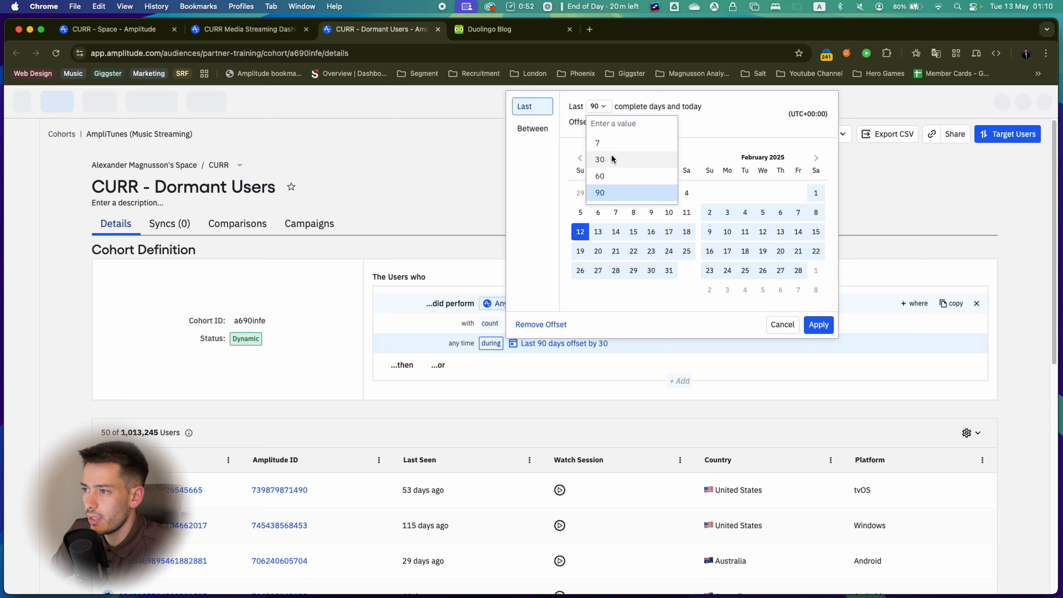
left_click(608, 175)
left_click(819, 326)
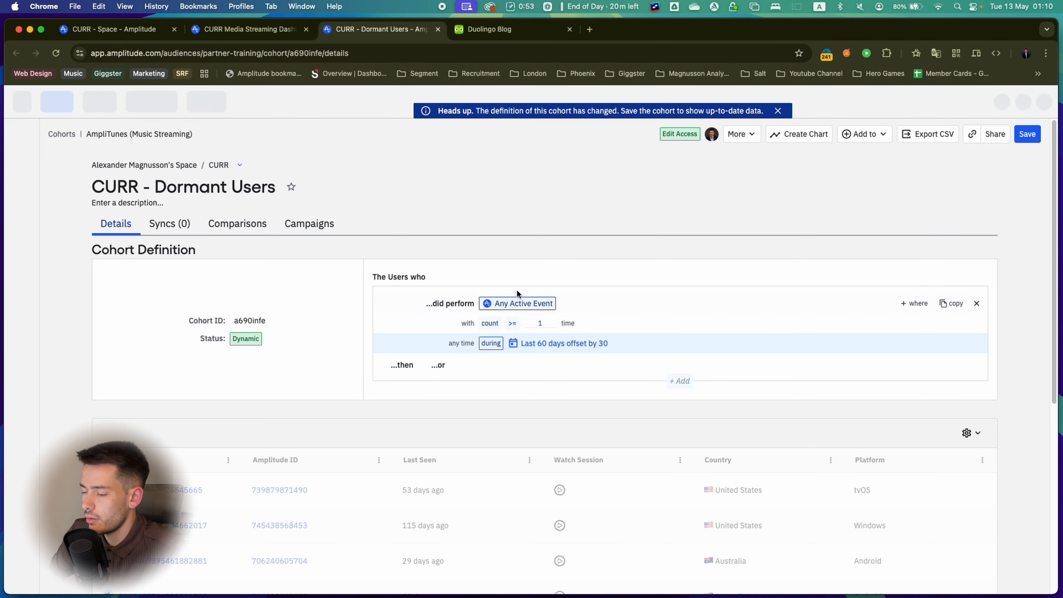
left_click(1028, 134)
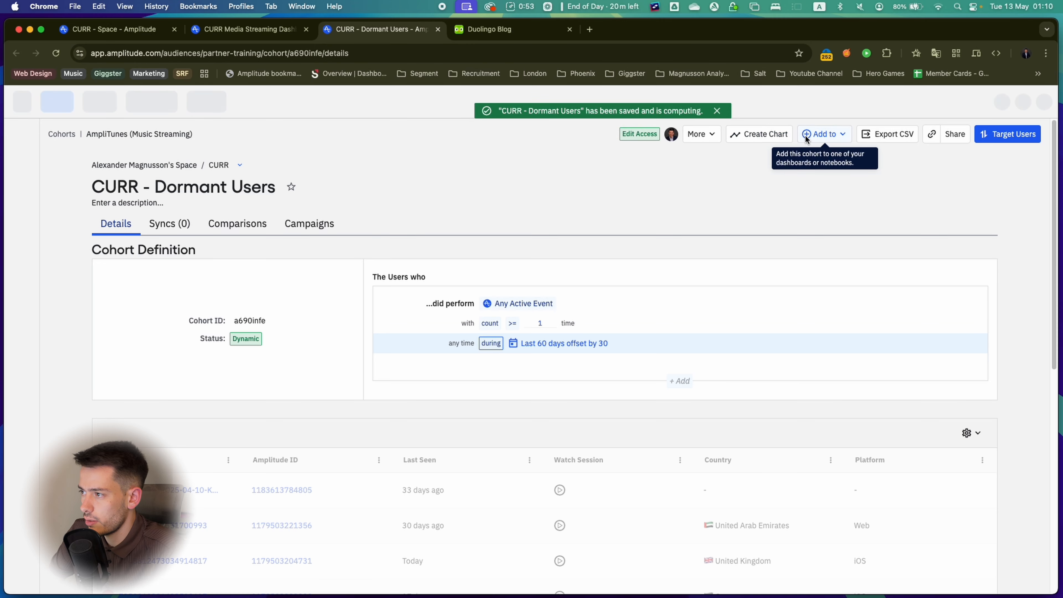
Create a draft segmentation chart of Any Event for the CURR - Dormant Users cohort and close it without saving
left_click(766, 134)
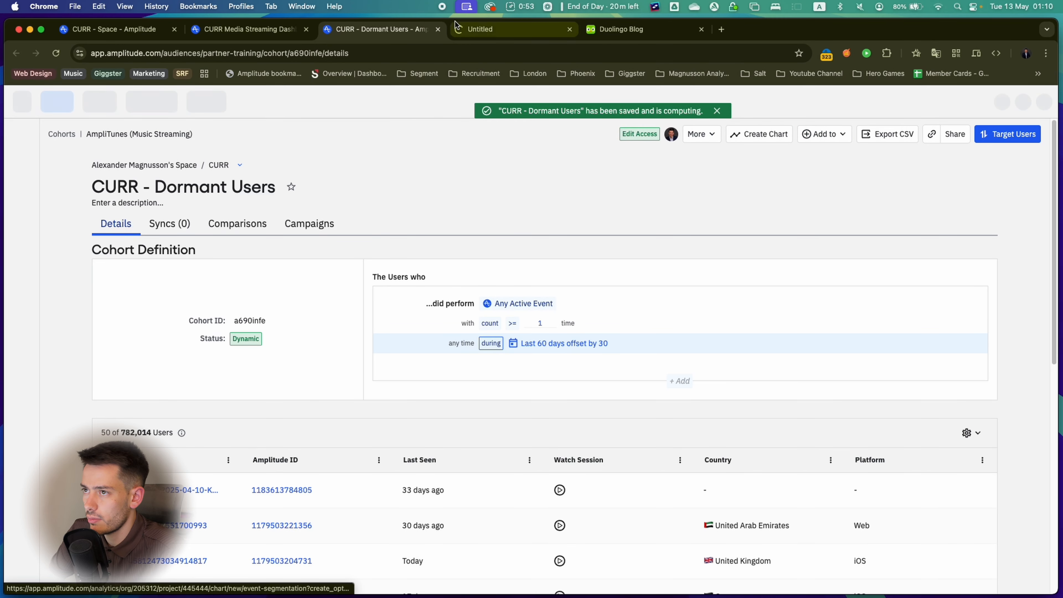
left_click(494, 38)
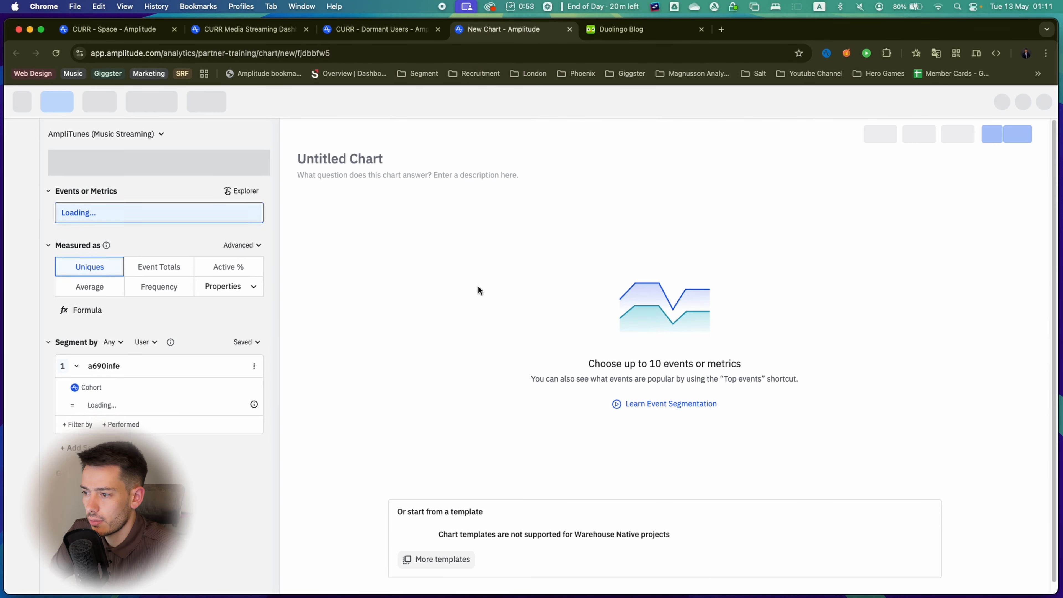
left_click(159, 227)
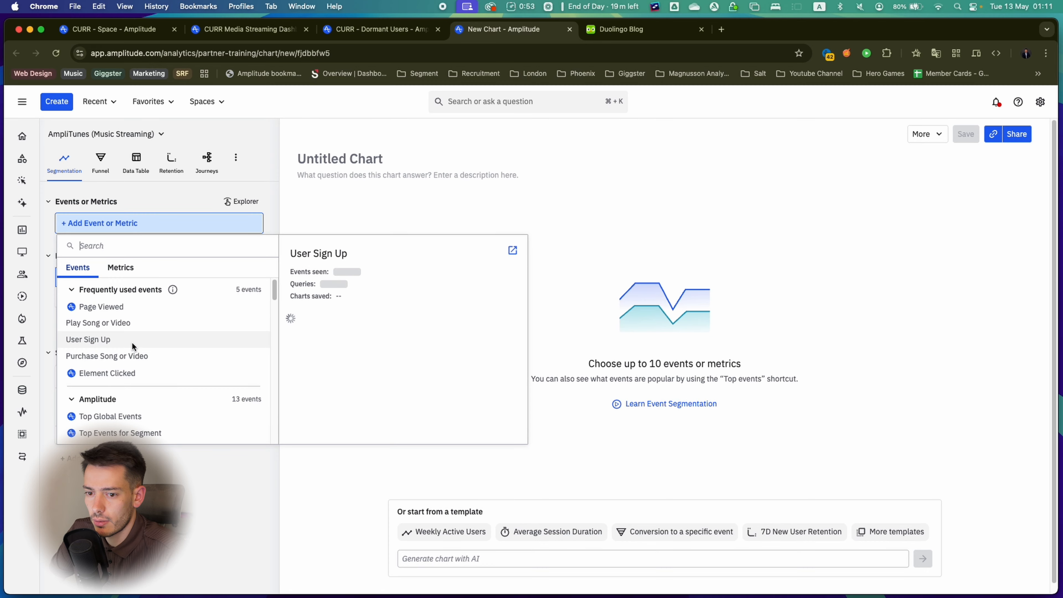
scroll(122, 395, "down", 2)
left_click(114, 399)
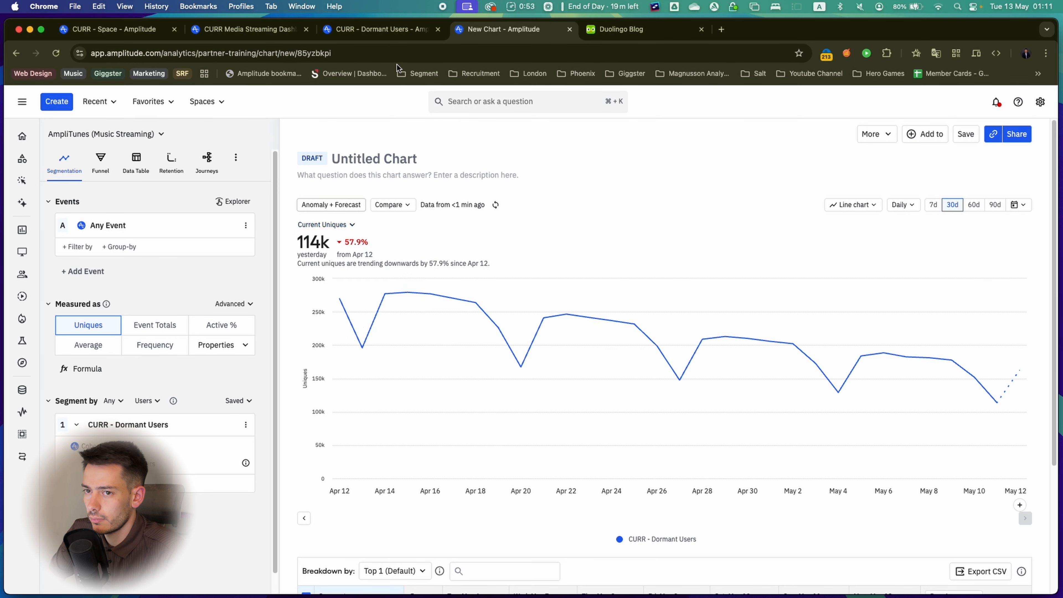
key("super+w")
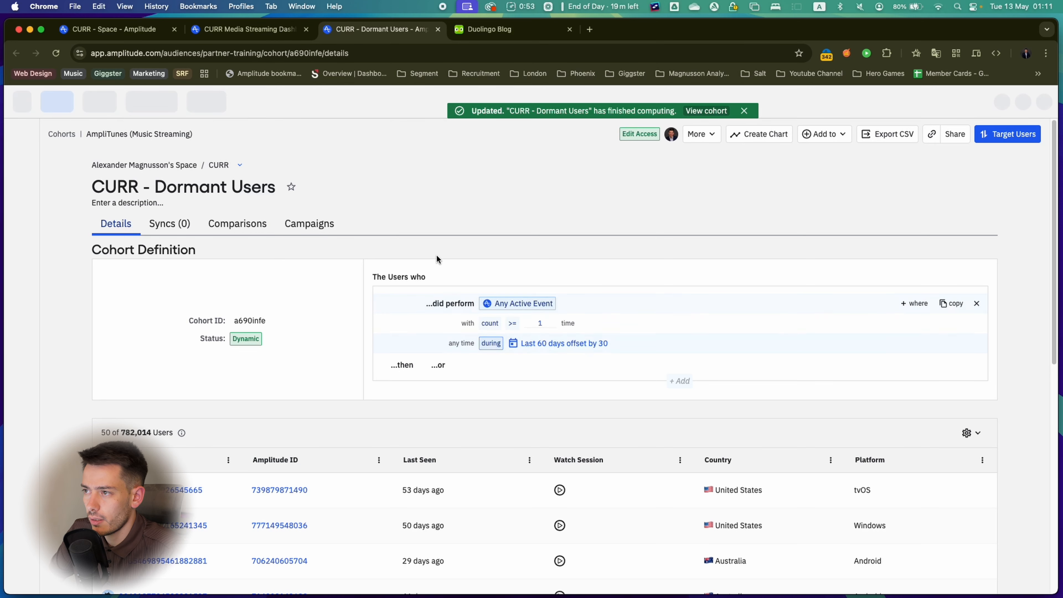
Reload the CURR Media Streaming Dashboard and review the cohort trend cards and the New User Retention chart
left_click(277, 36)
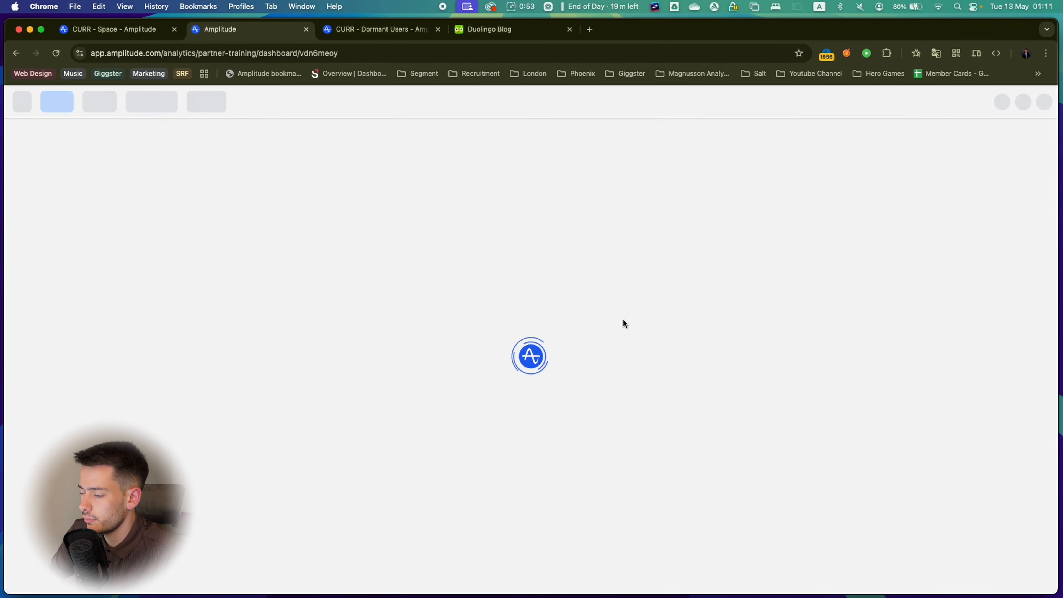
scroll(832, 386, "down", 7)
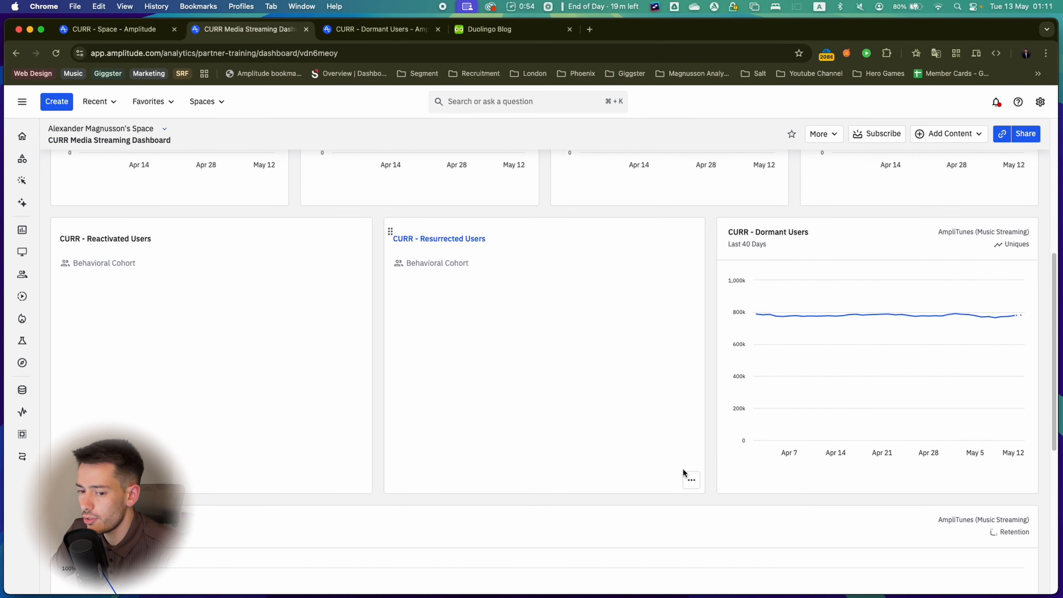
scroll(491, 402, "down", 5)
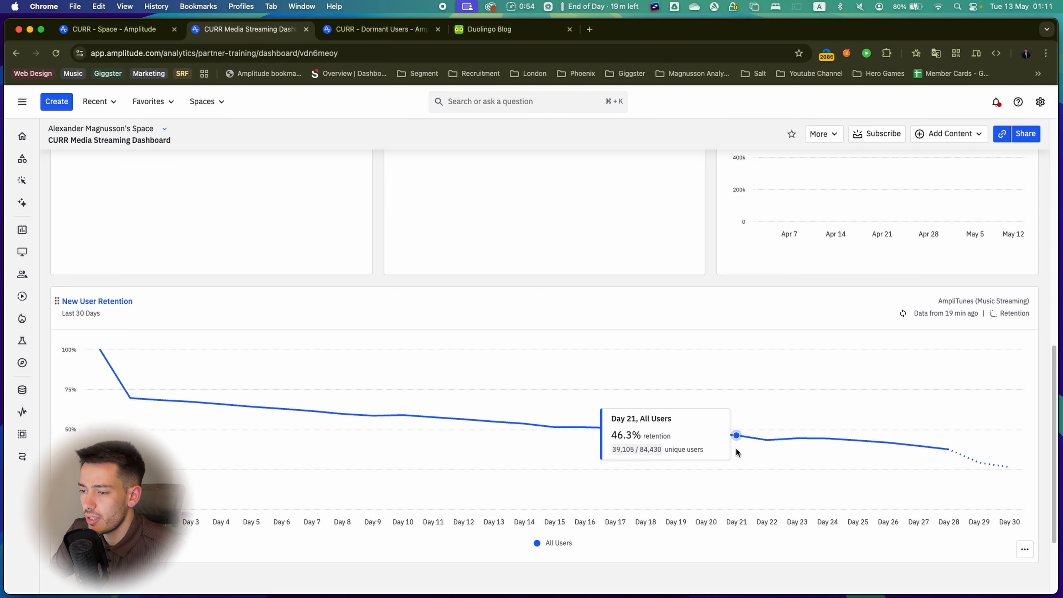
scroll(733, 447, "down", 2)
scroll(565, 412, "up", 7)
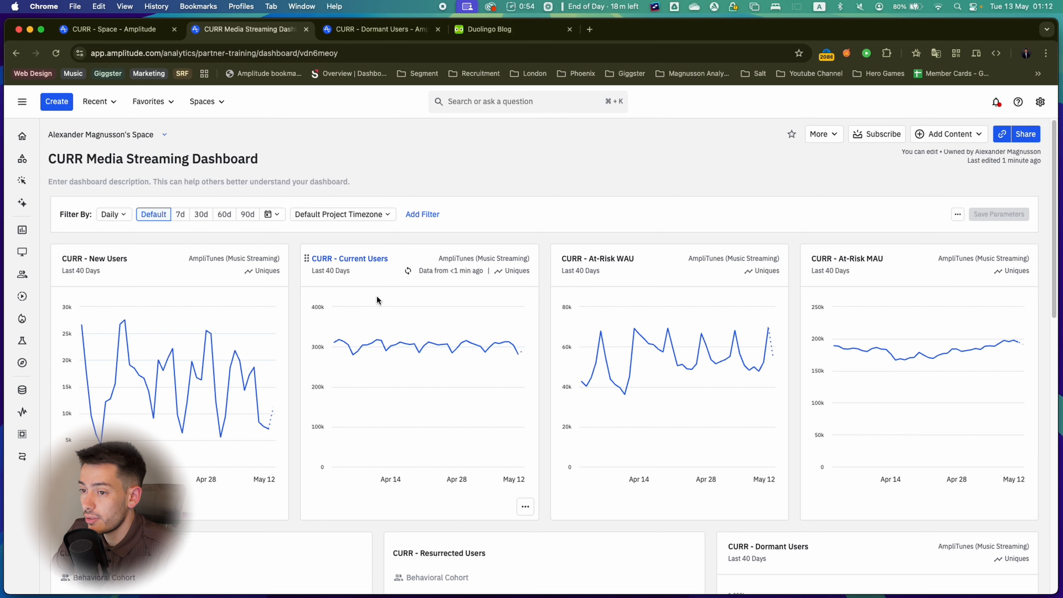
scroll(377, 300, "down", 3)
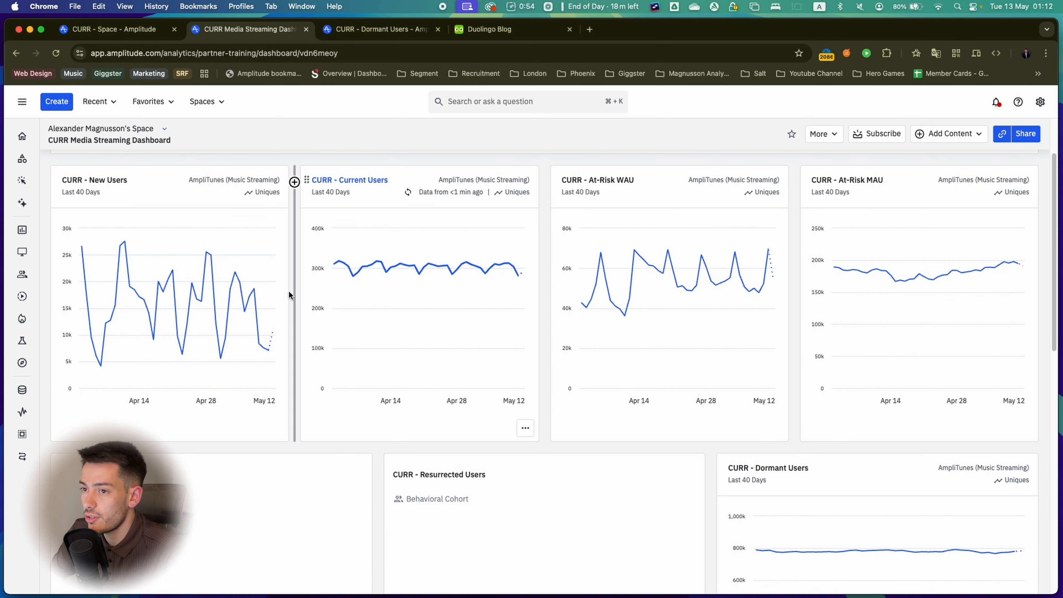
scroll(301, 207, "up", 3)
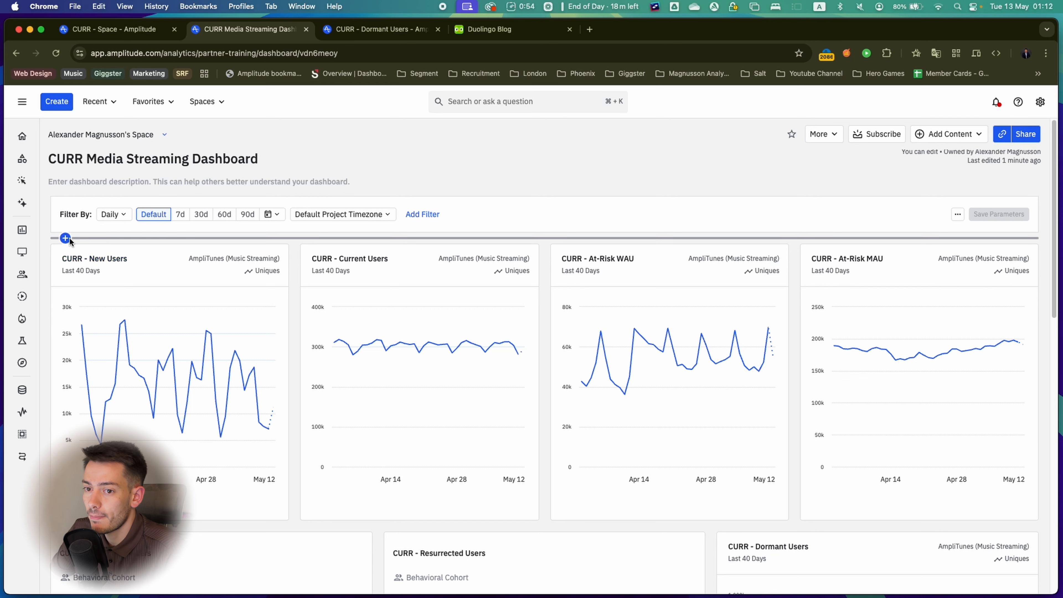
Create a new segmentation chart from the top of the dashboard and add Any Active Event to it
left_click(65, 238)
left_click(104, 278)
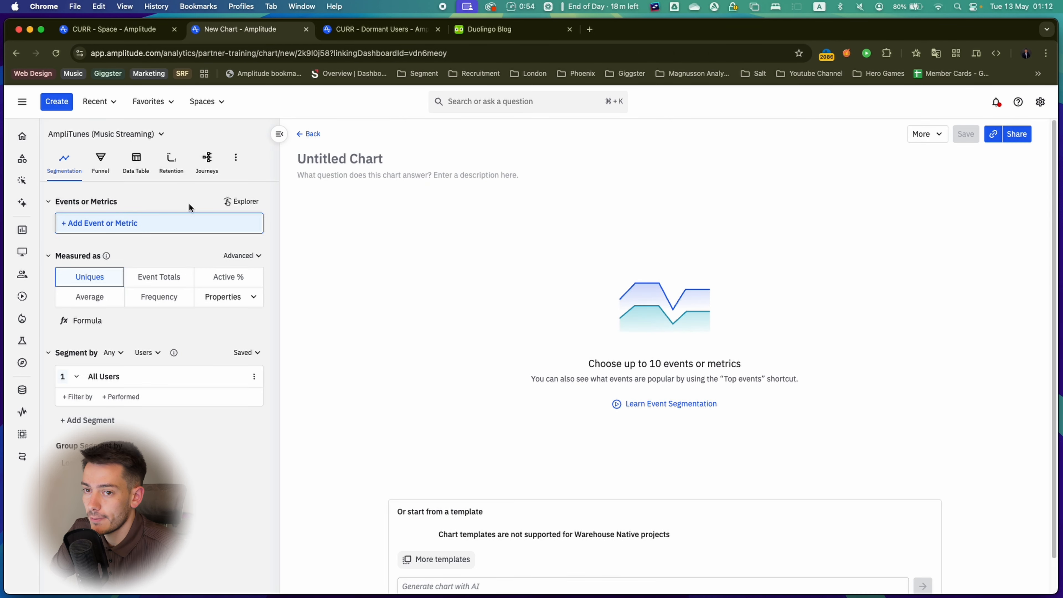
left_click(117, 224)
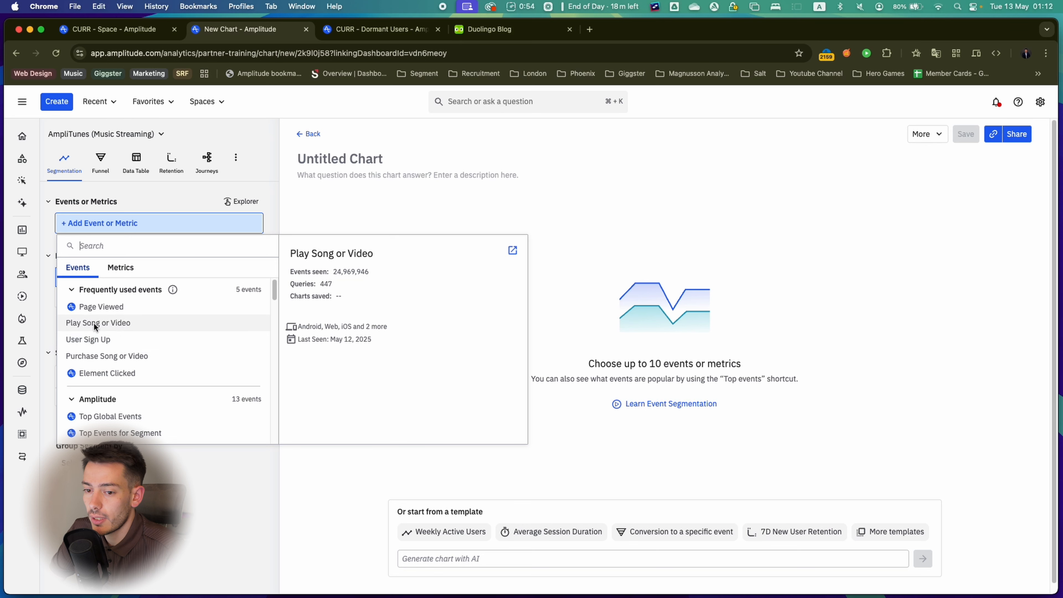
scroll(119, 379, "down", 2)
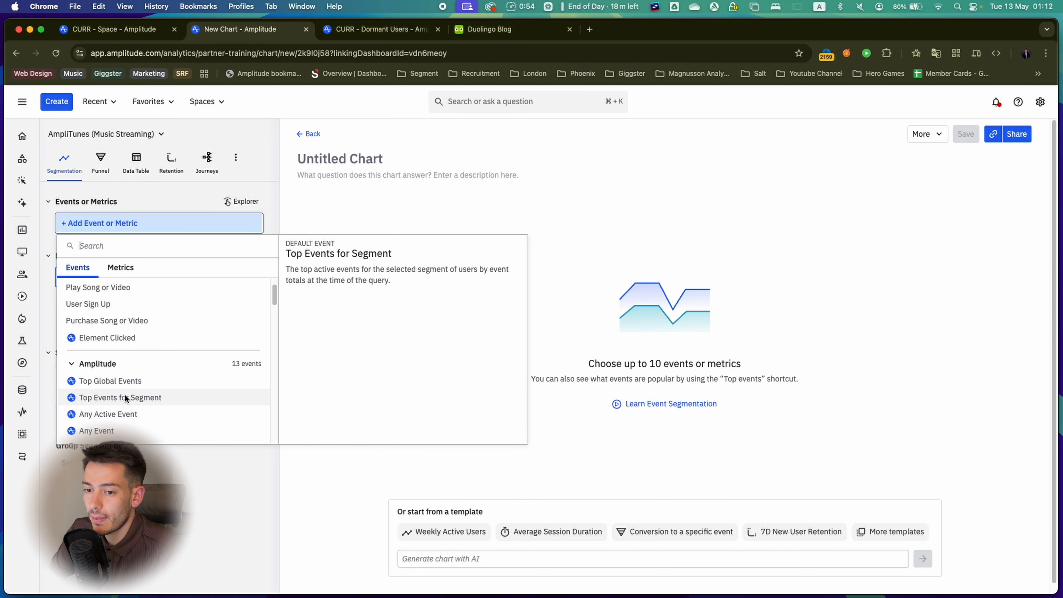
left_click(126, 414)
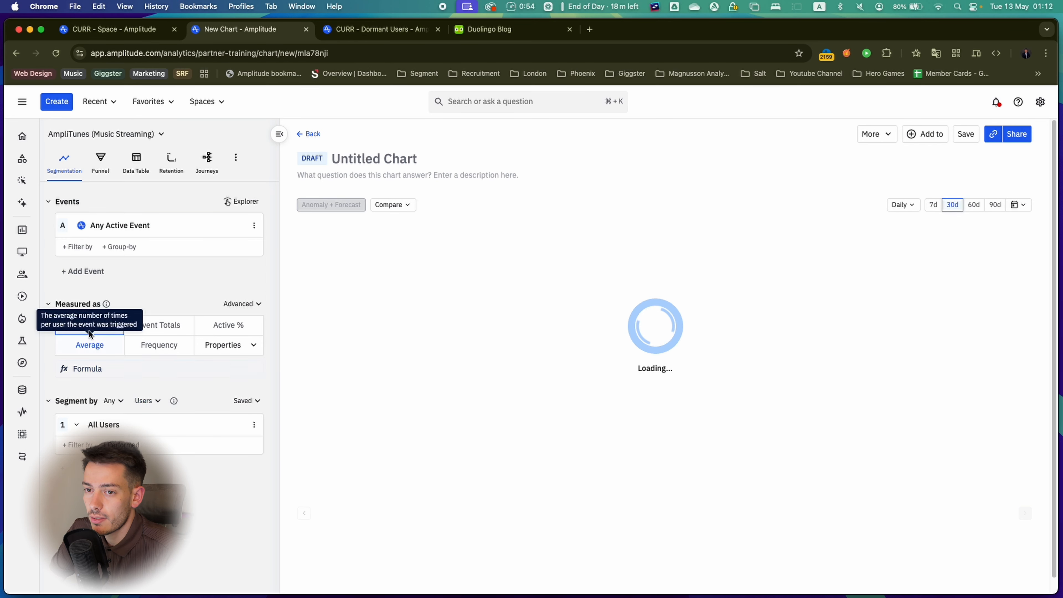
left_click(100, 164)
left_click(97, 225)
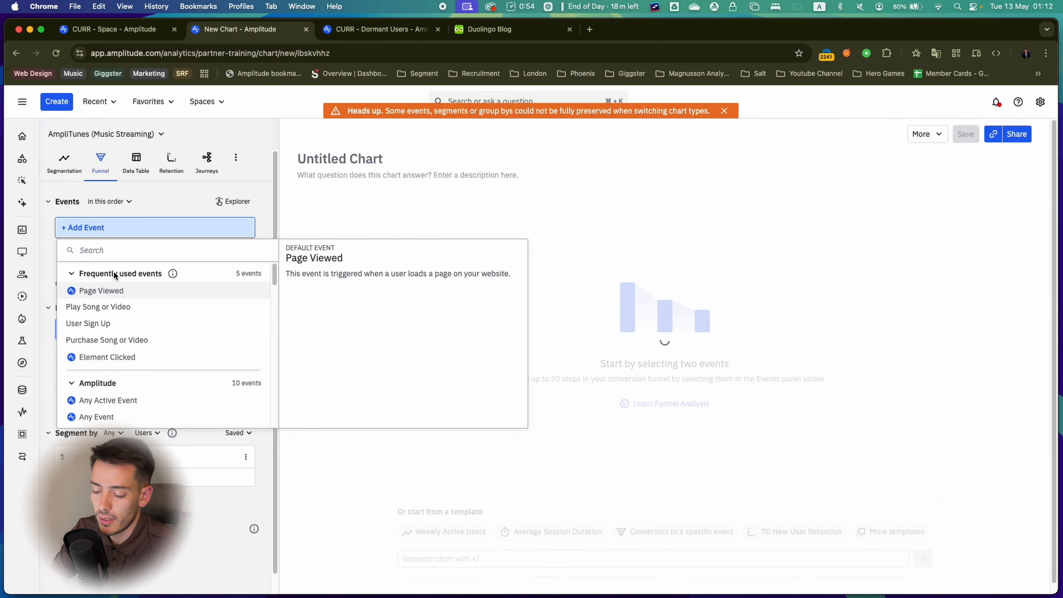
type("earn")
key("BackSpace")
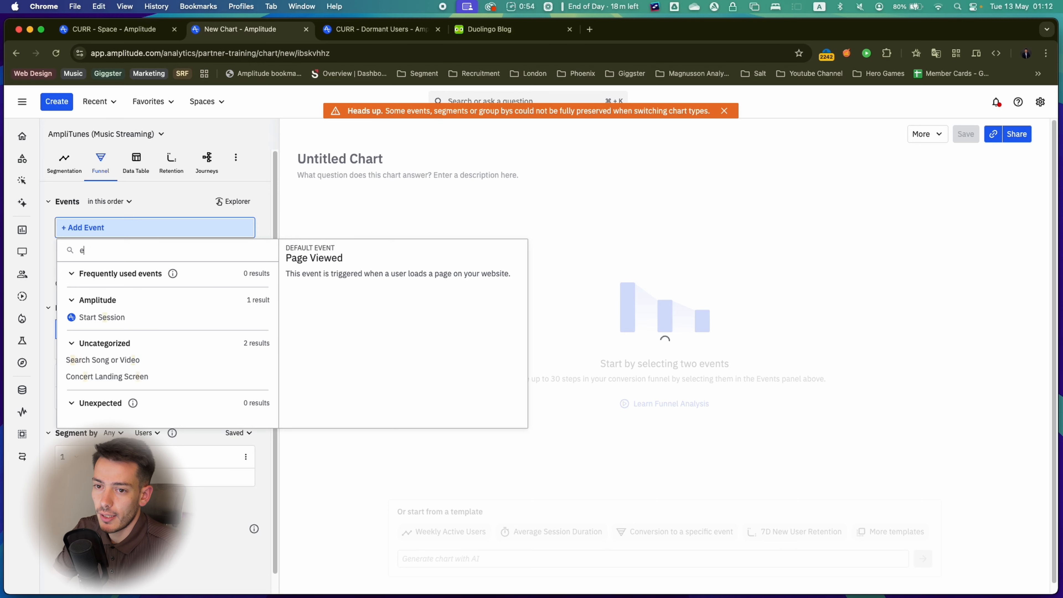
key("BackSpace")
key("Escape")
left_click(57, 162)
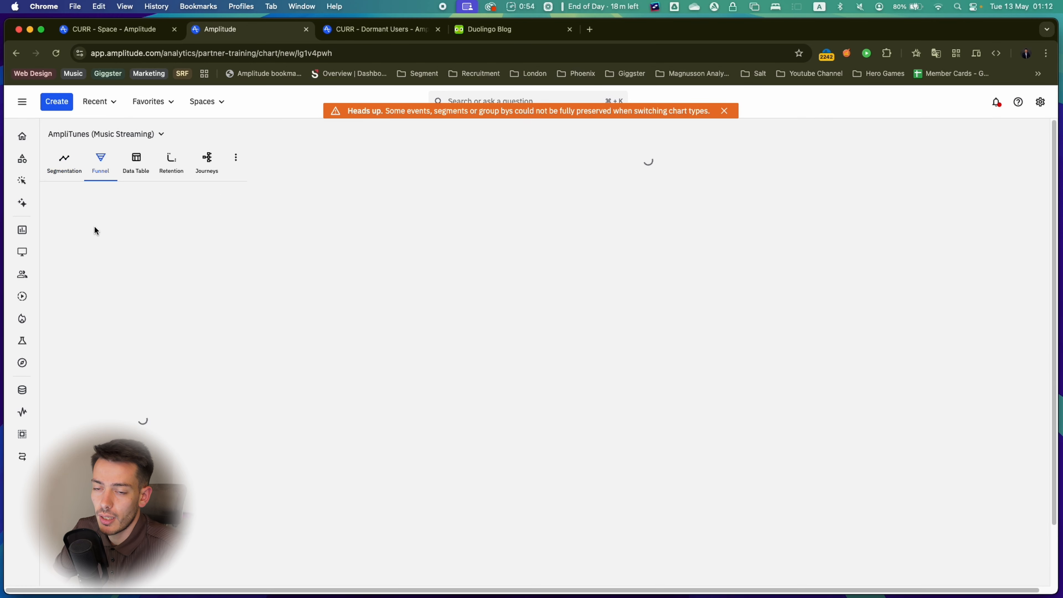
Add the Play Song or Video event to the empty segmentation chart
left_click(96, 225)
type("learn")
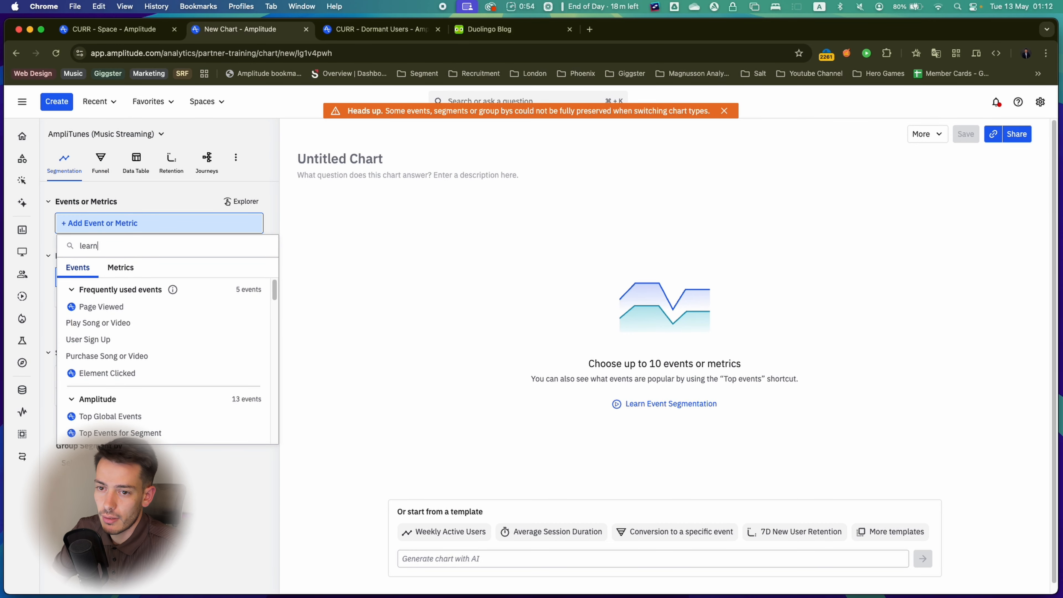
type("play")
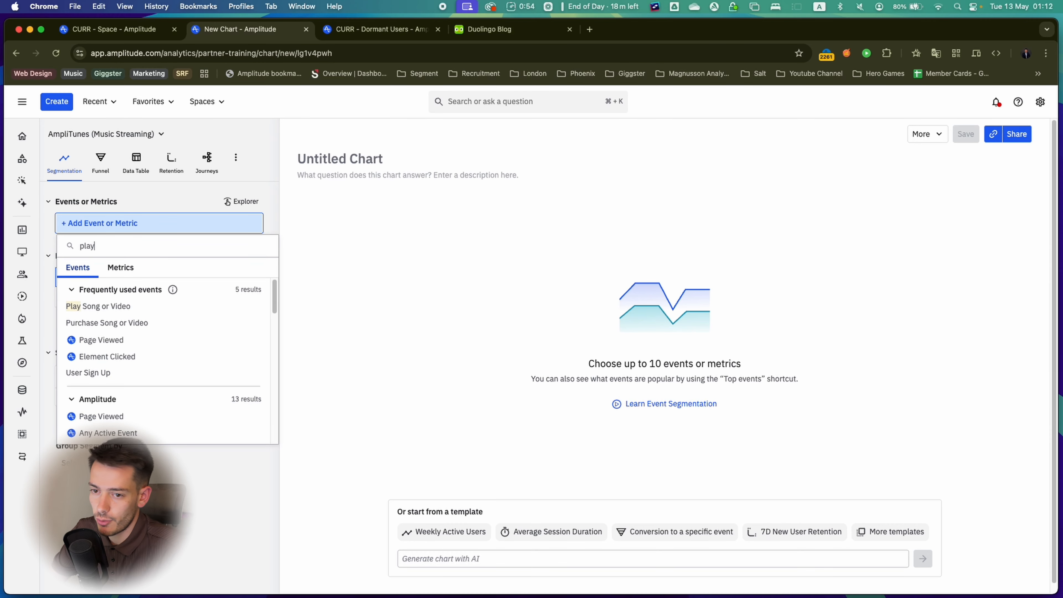
left_click(113, 307)
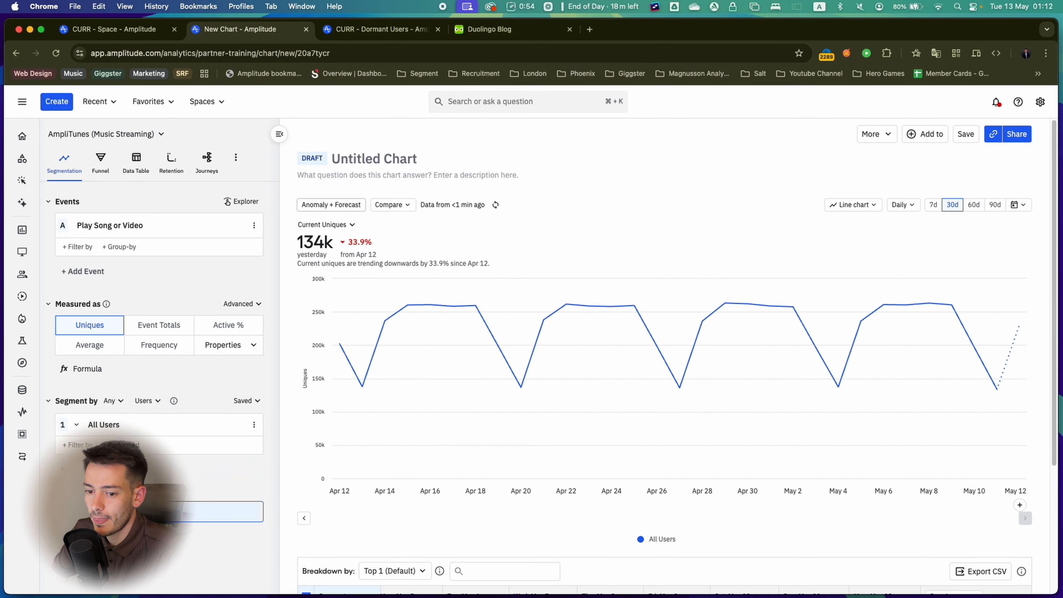
left_click(117, 512)
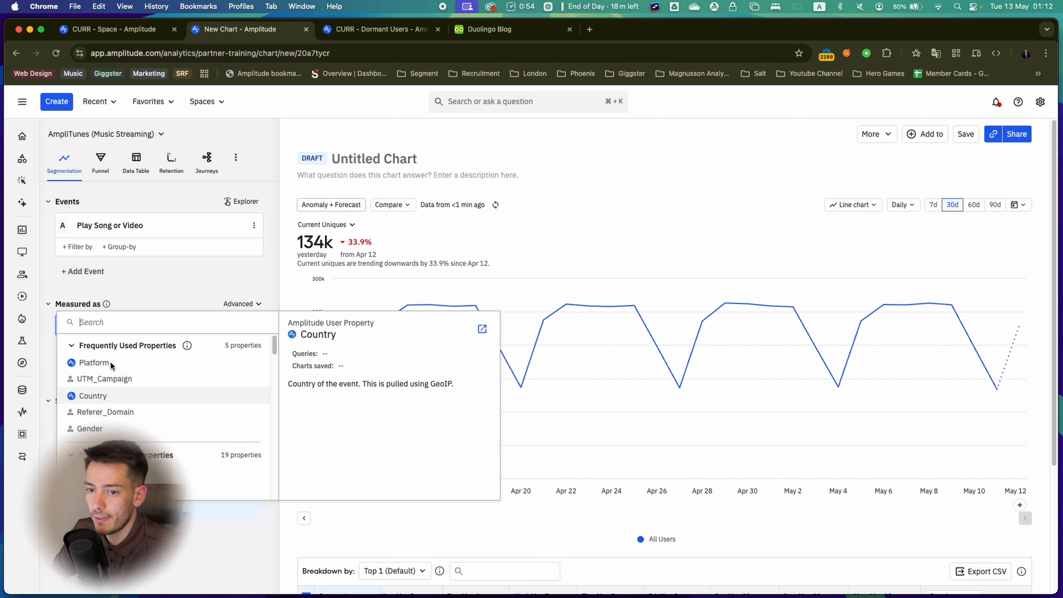
type("coho")
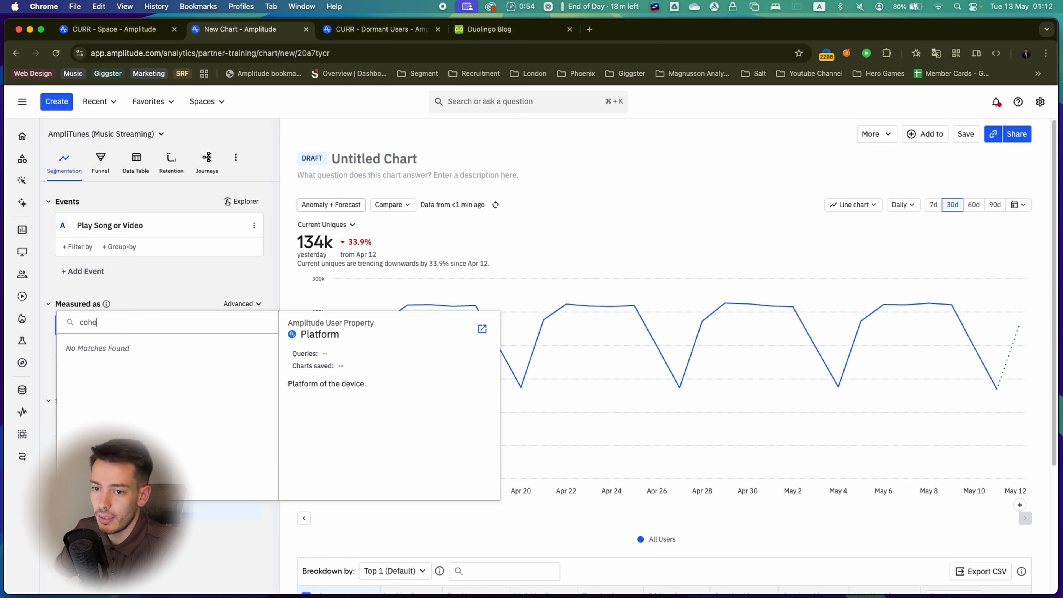
key("BackSpace")
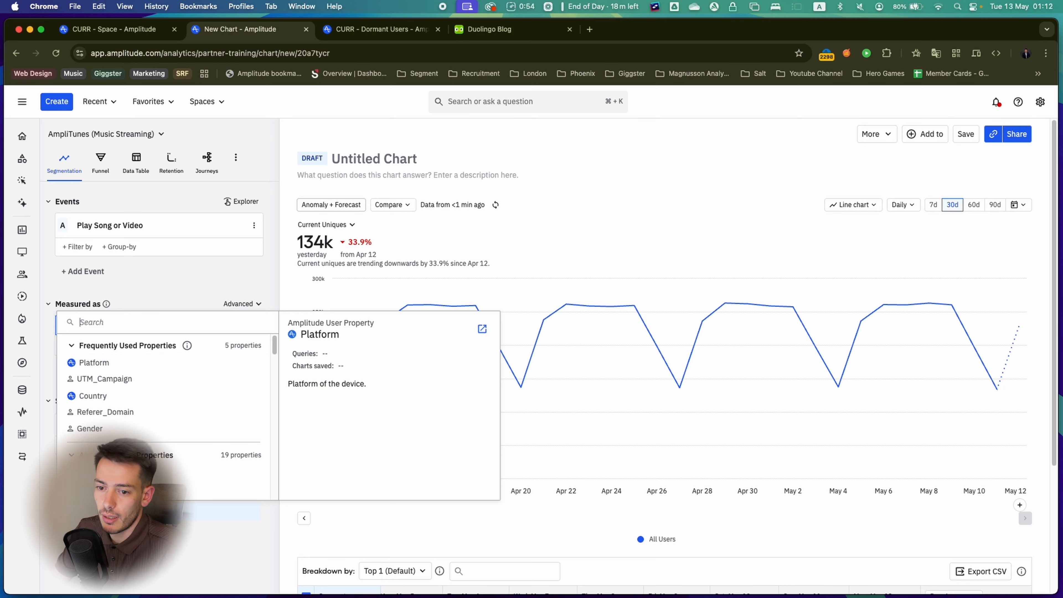
key("Escape")
Filter the chart's All Users segment by the CURR - New Users cohort
left_click(84, 445)
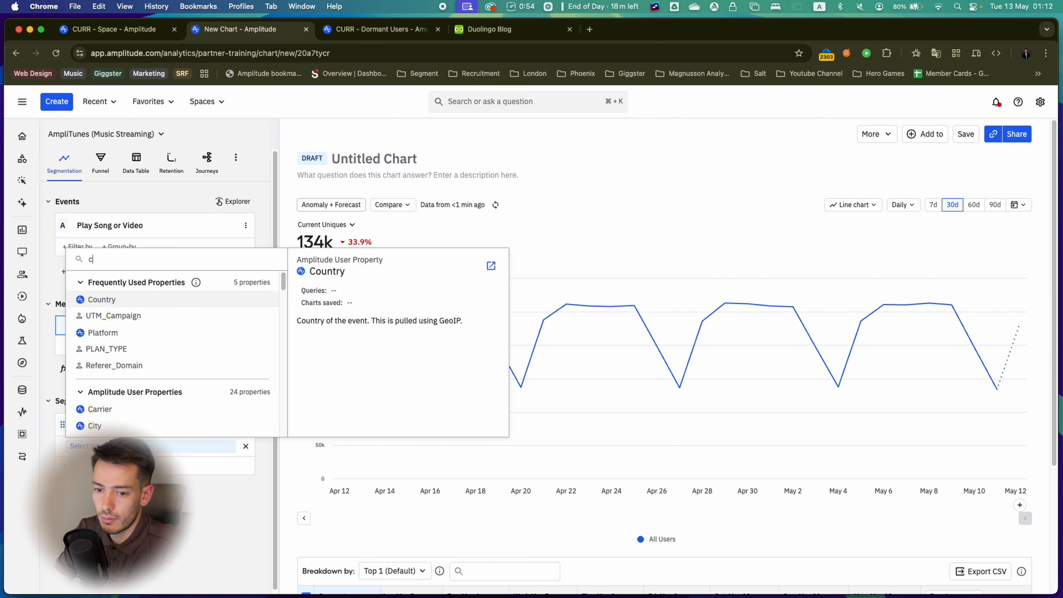
left_click(101, 300)
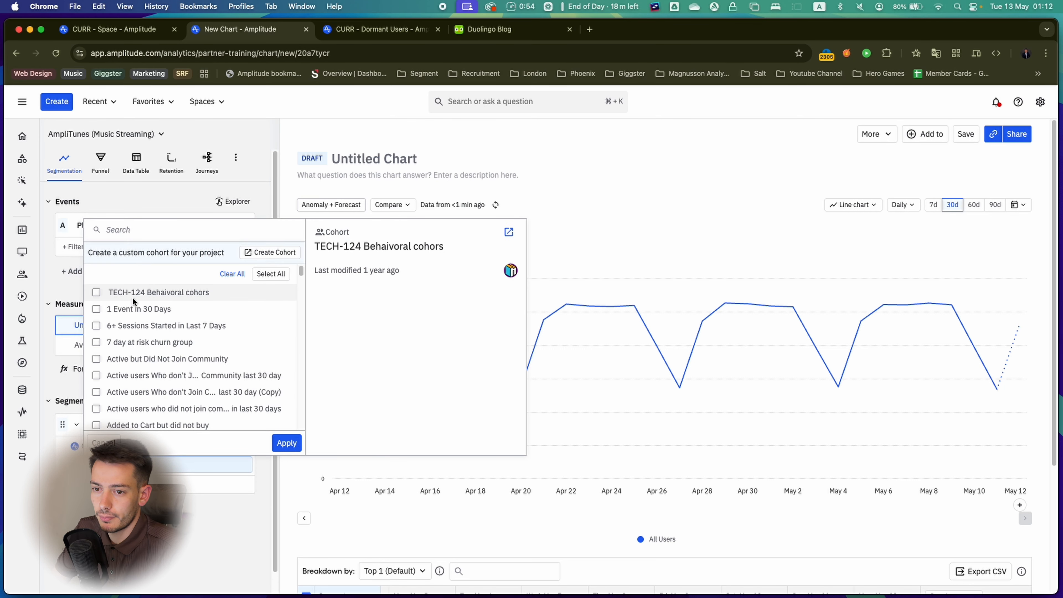
type("curr")
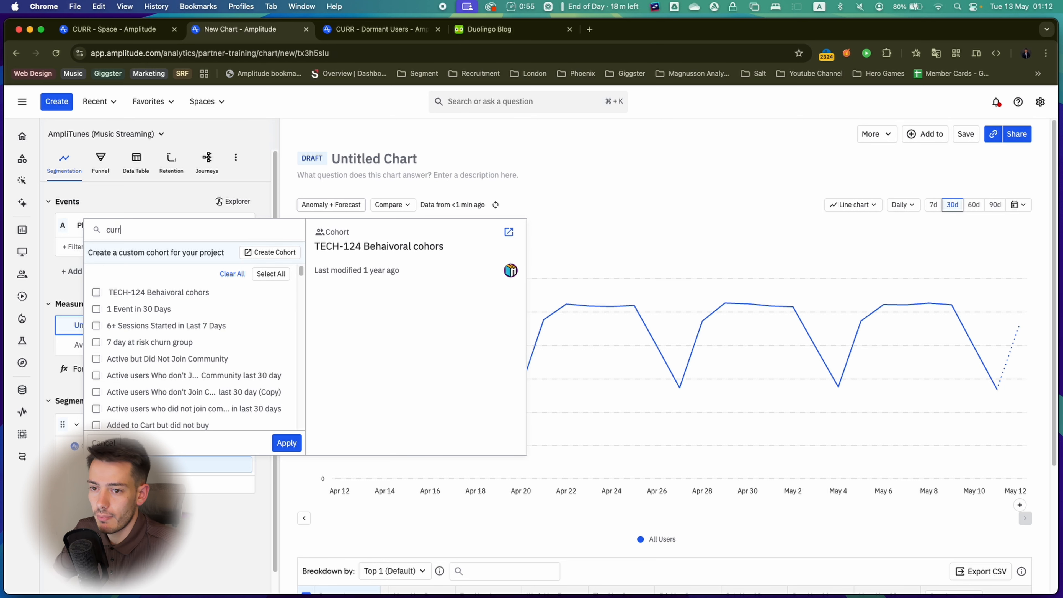
left_click(164, 360)
scroll(173, 369, "down", 1)
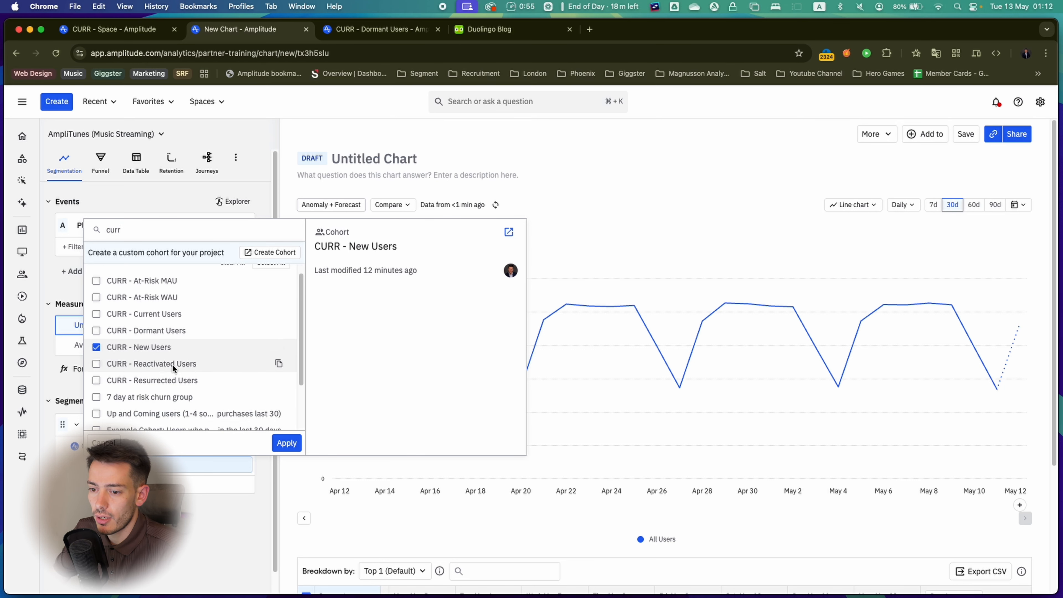
left_click(286, 443)
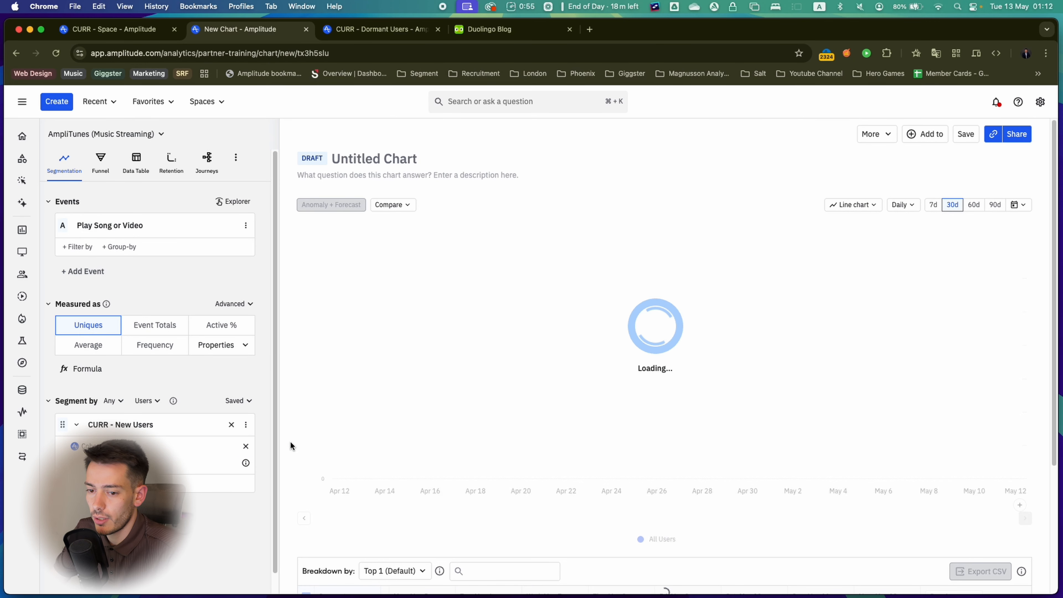
Duplicate the CURR - New Users segment, change the copy to the CURR - Resurrected Users cohort and remove the original
left_click(245, 425)
left_click(312, 485)
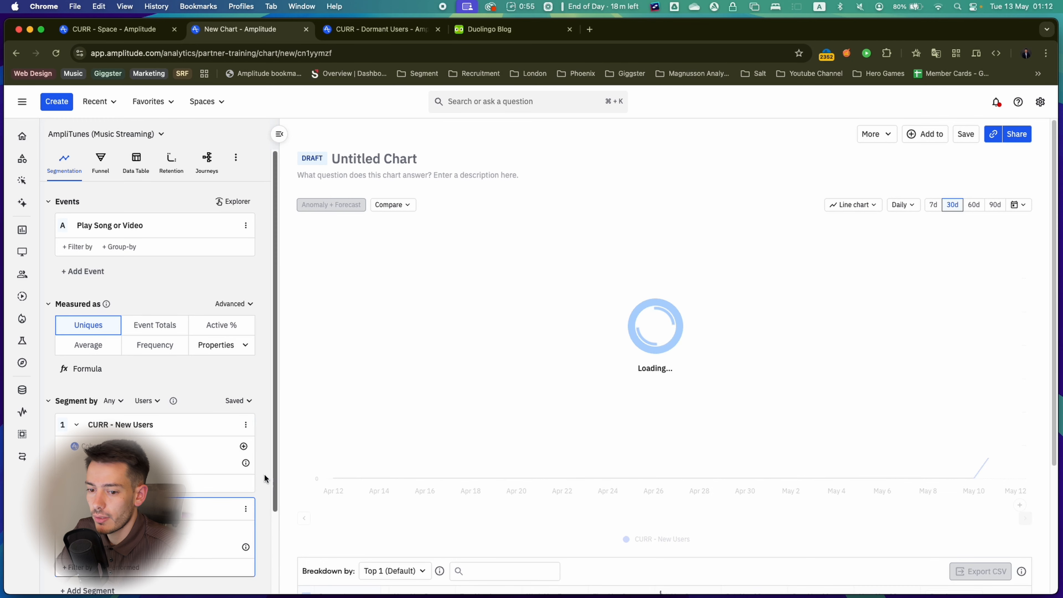
left_click(197, 531)
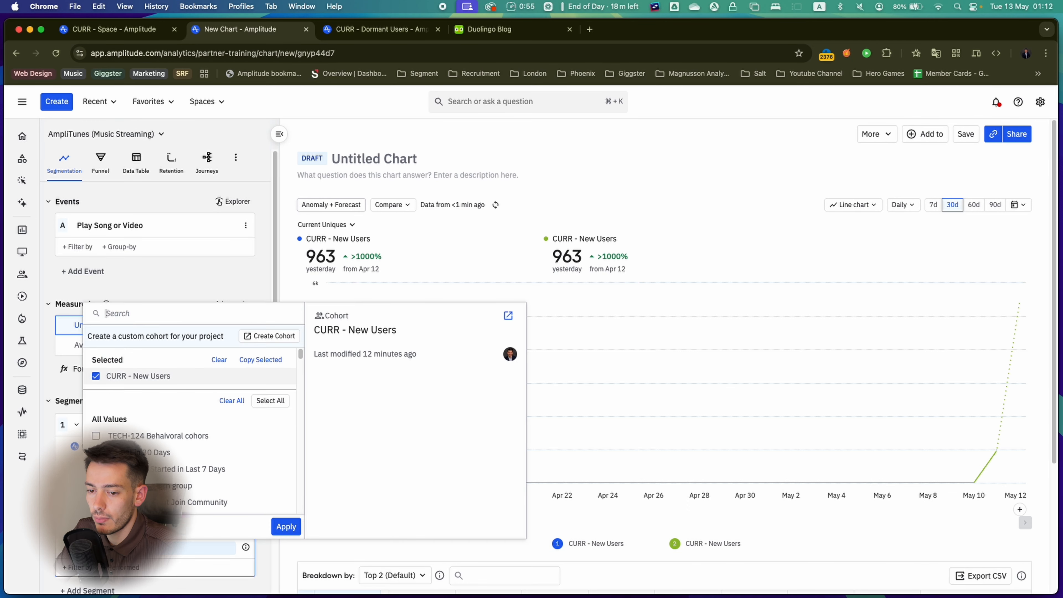
scroll(138, 398, "down", 4)
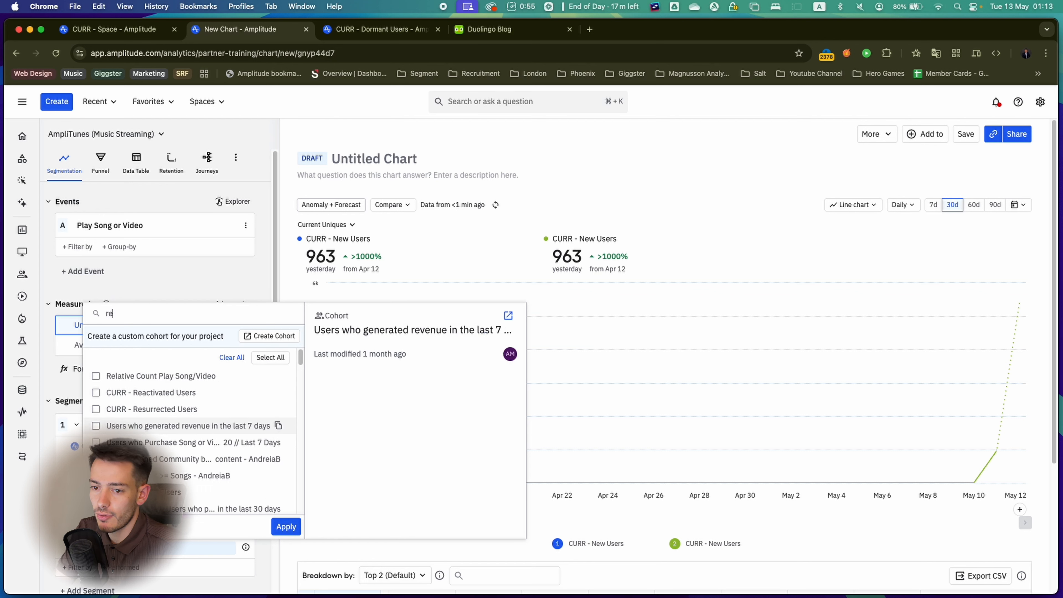
type("ur")
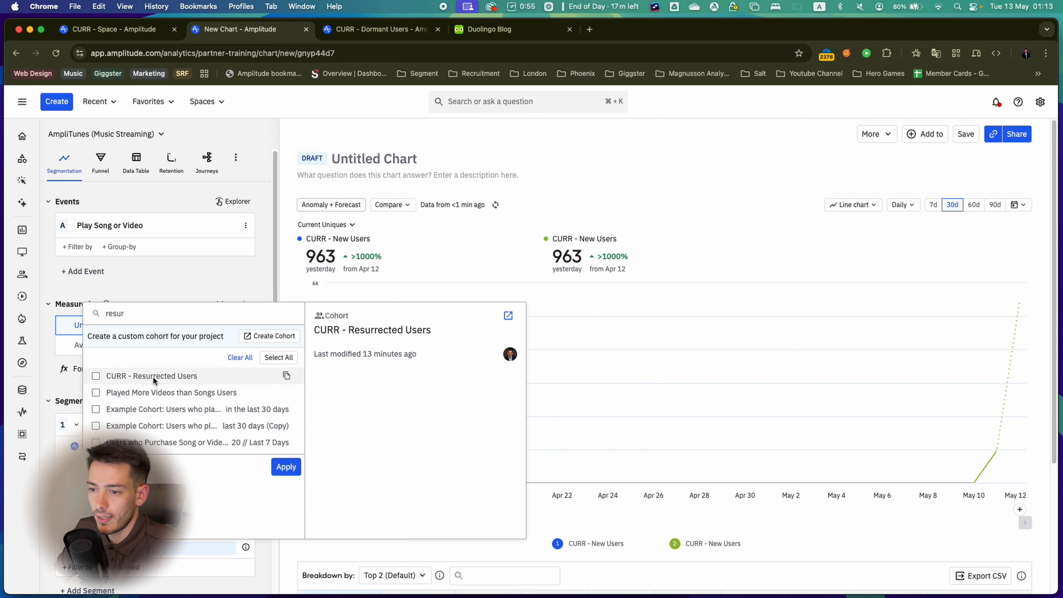
left_click(287, 467)
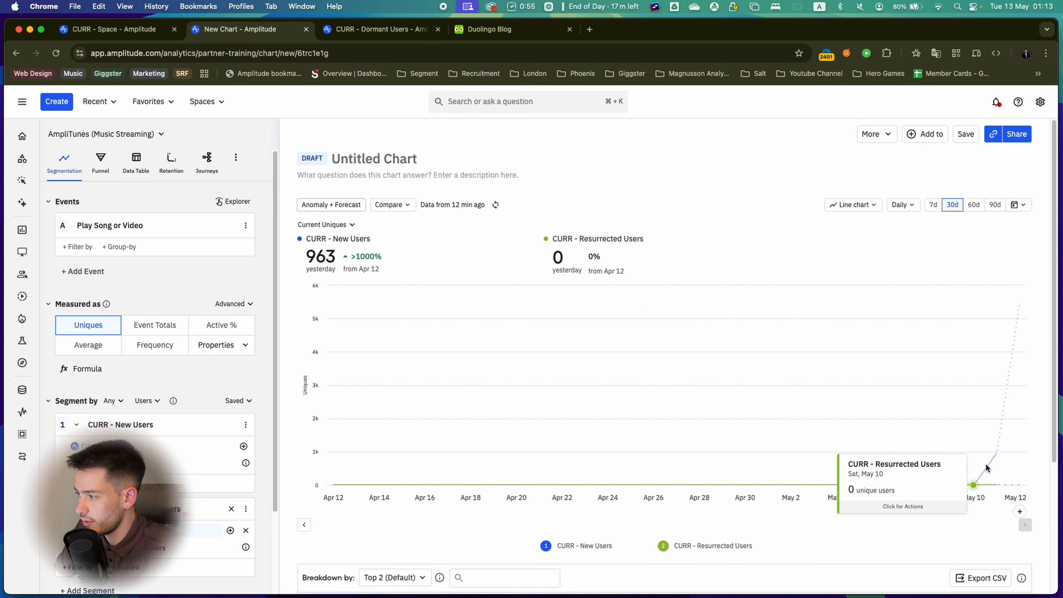
mouse_move(1020, 322)
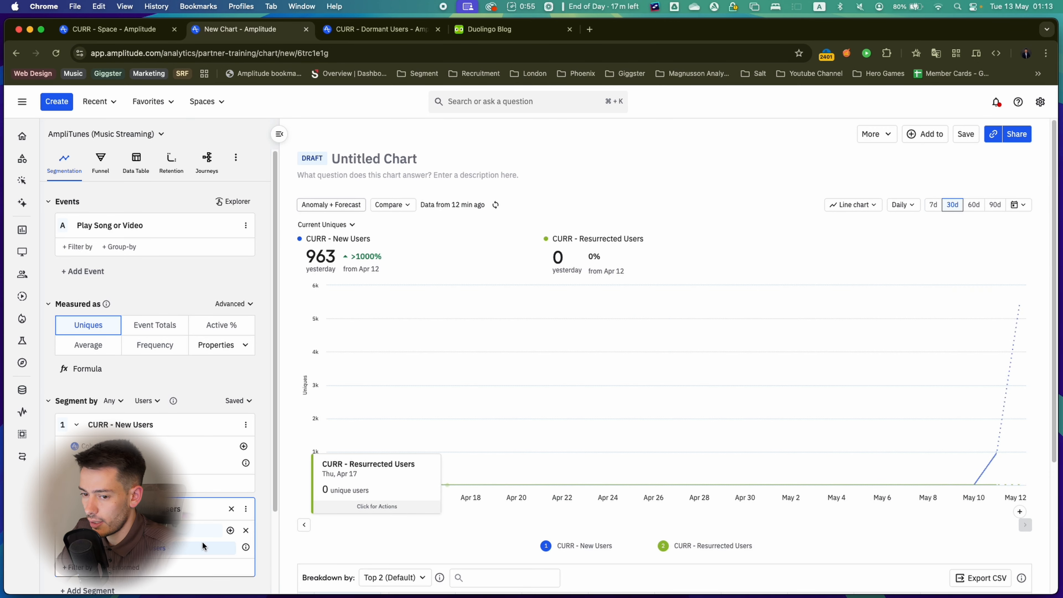
left_click(232, 425)
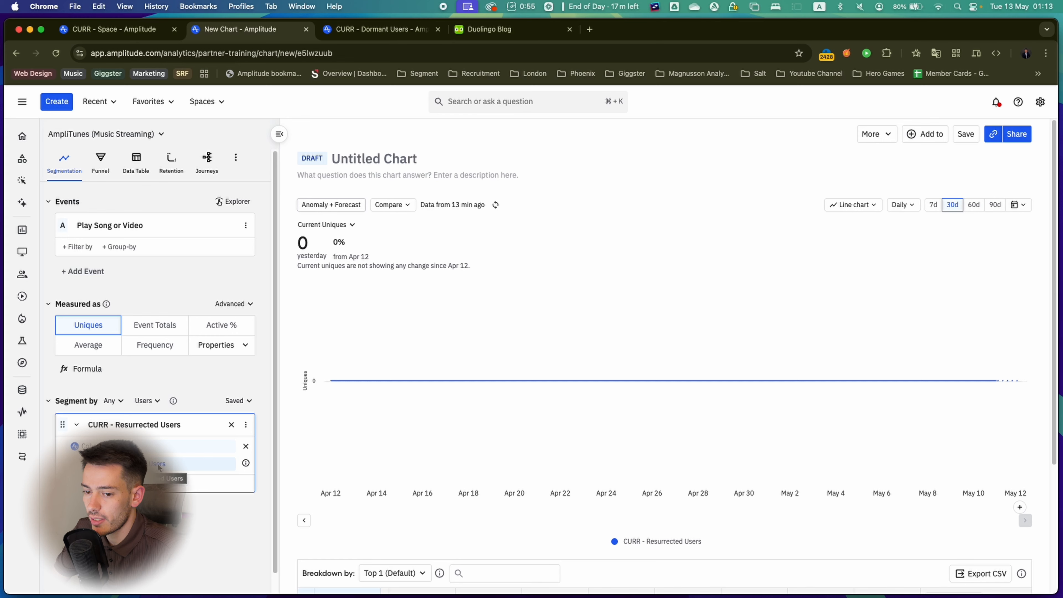
Duplicate the CURR - Resurrected Users segment and change the copy to the CURR - Reactivated Users cohort
left_click(246, 425)
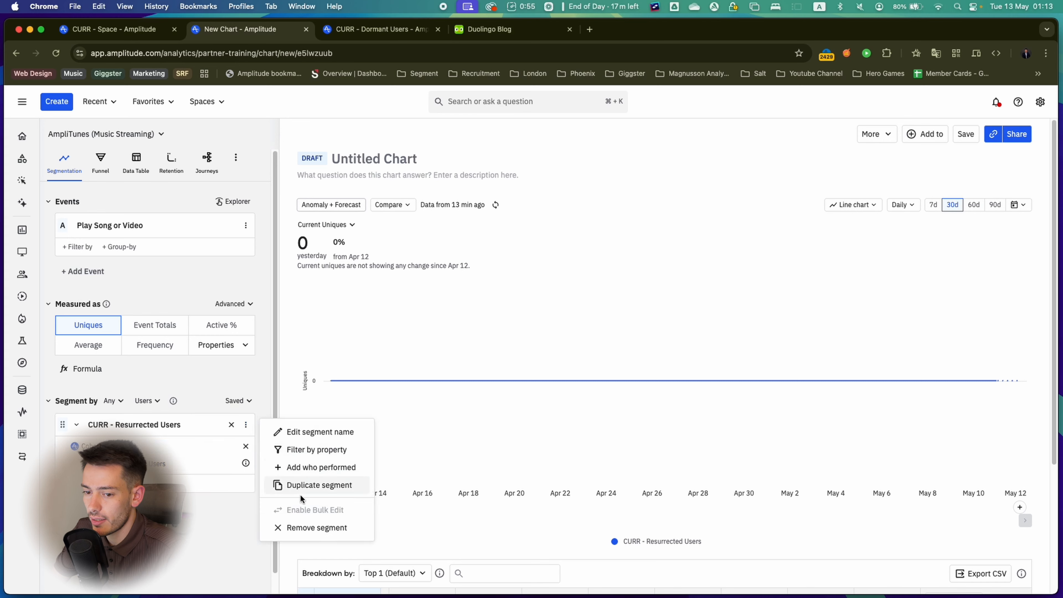
left_click(302, 485)
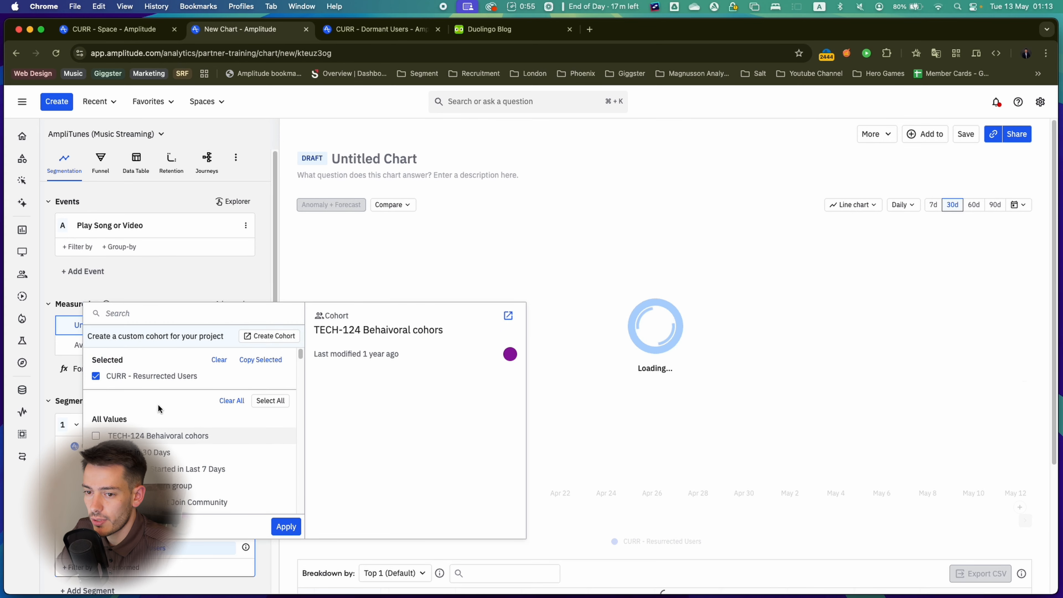
left_click(154, 375)
left_click(149, 313)
type("react")
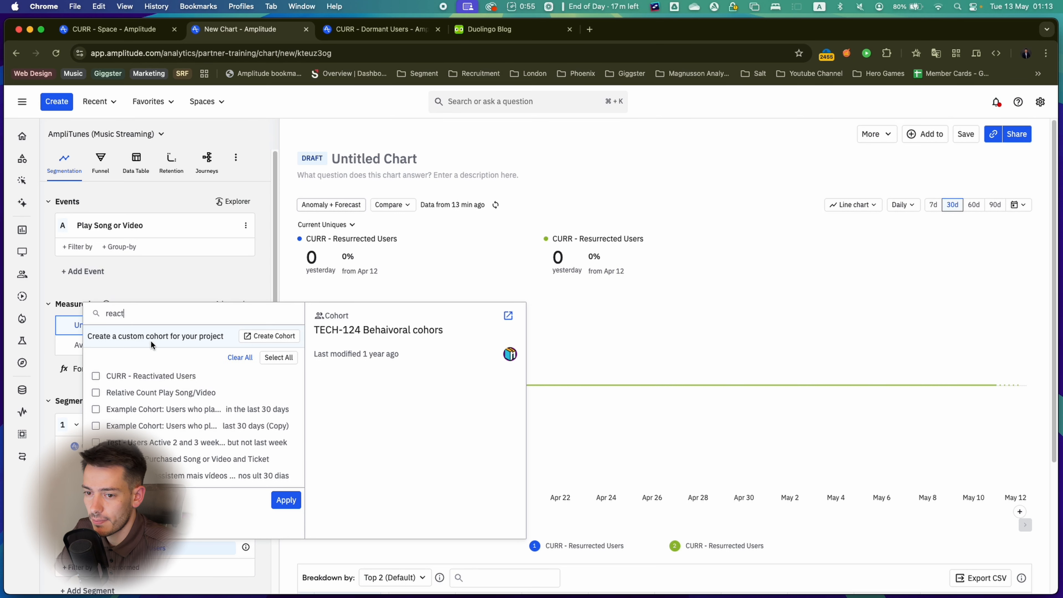
left_click(155, 375)
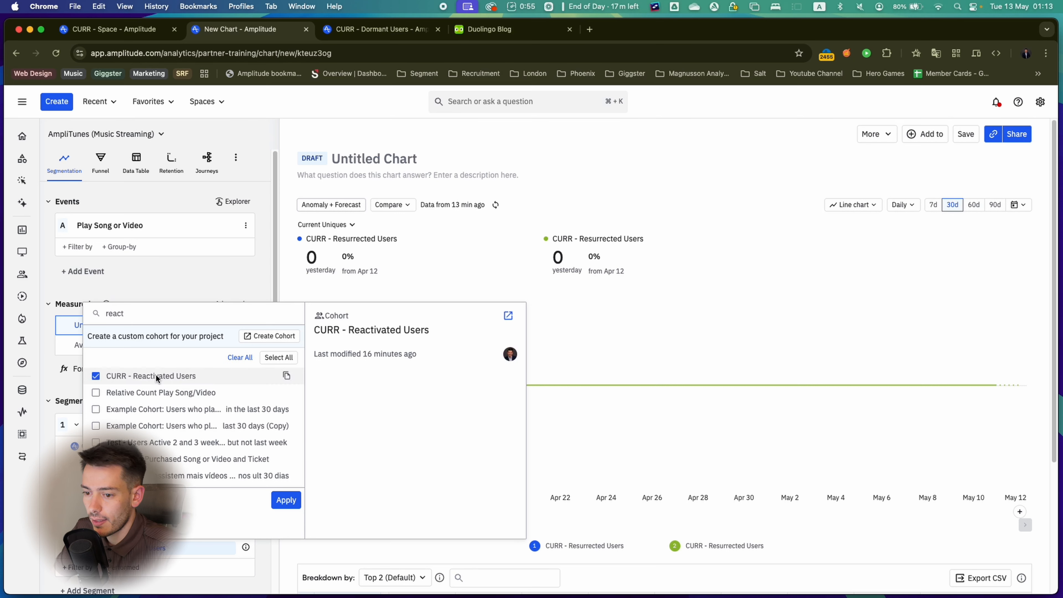
left_click(297, 505)
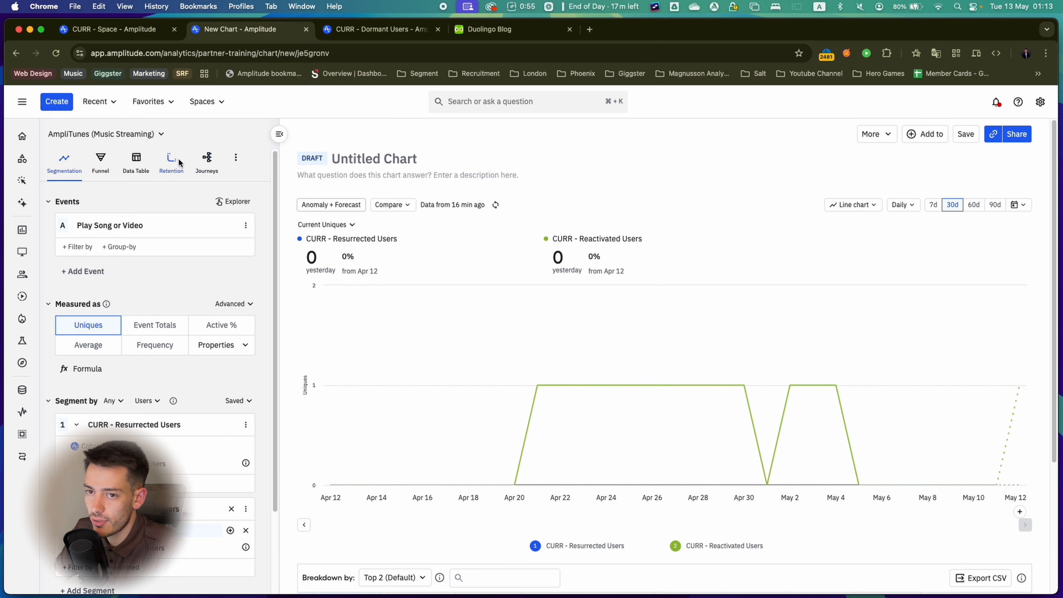
left_click(236, 160)
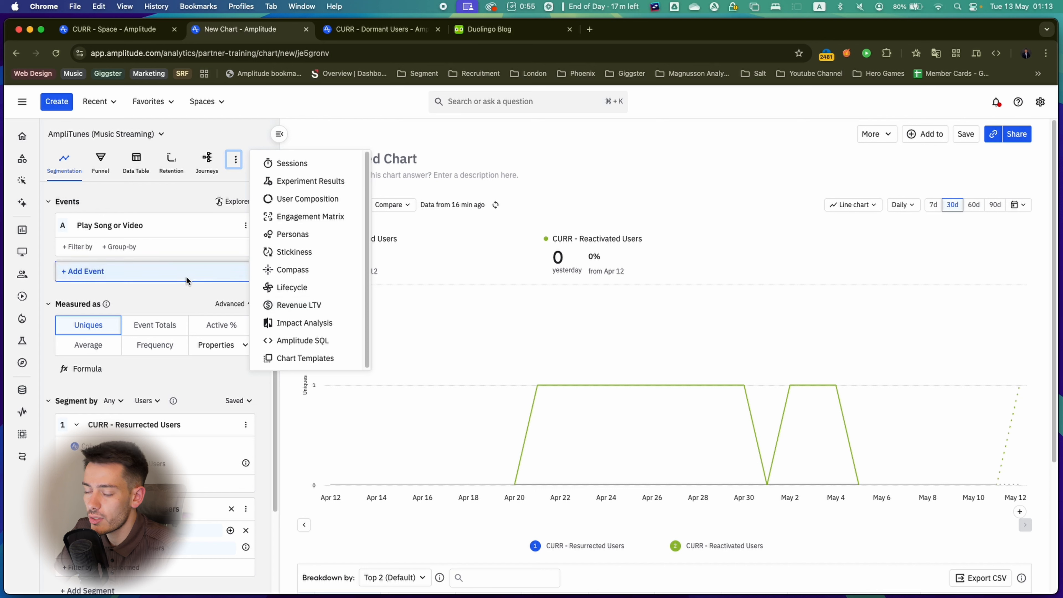
left_click(186, 281)
left_click(190, 279)
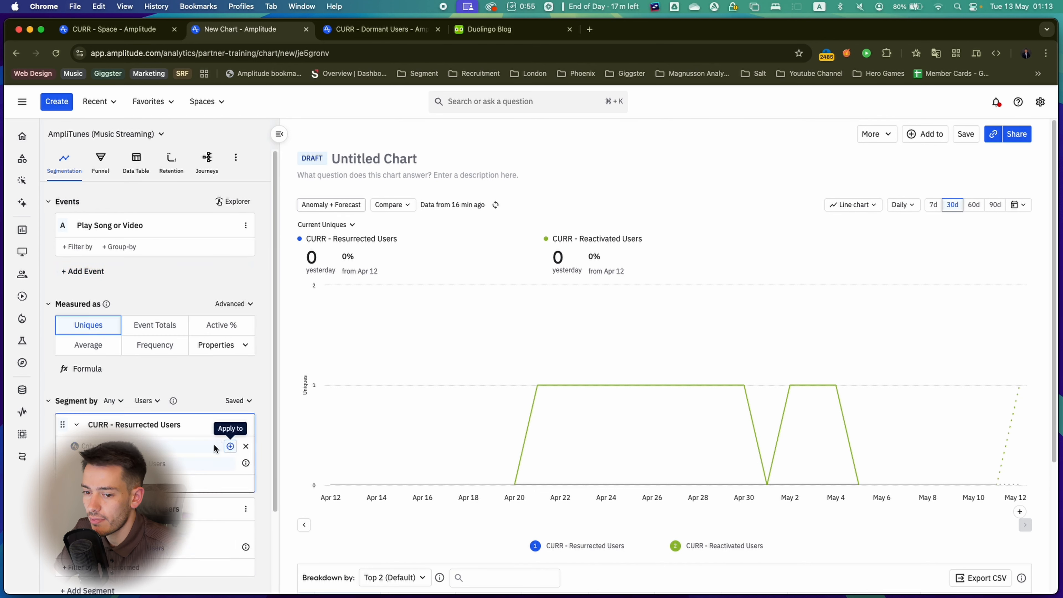
Remove the Reactivated and Resurrected Users segments and group the Play Song or Video chart by UTM_Campaign
mouse_move(158, 456)
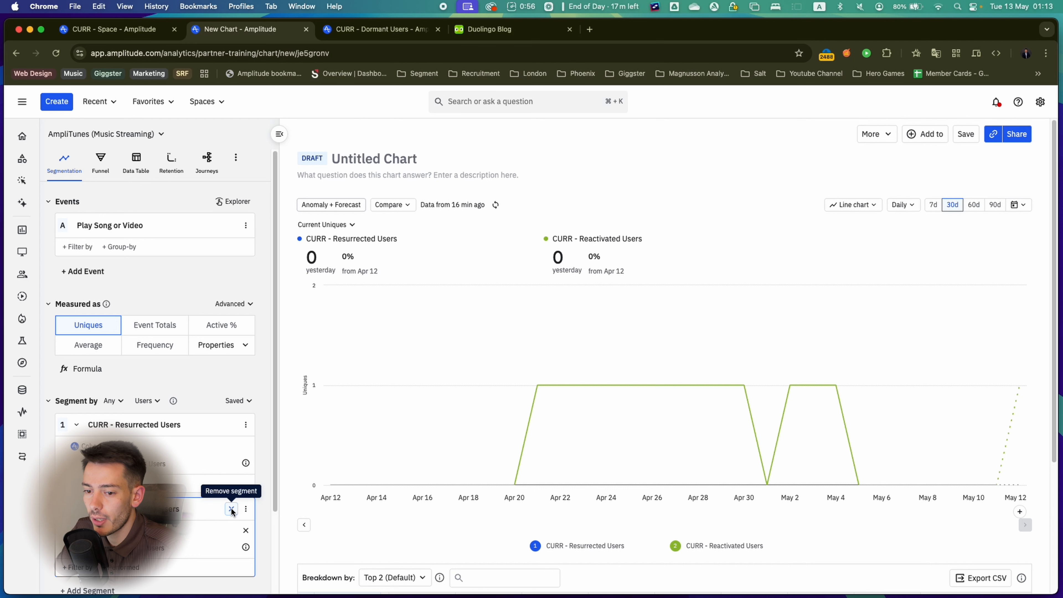
left_click(232, 509)
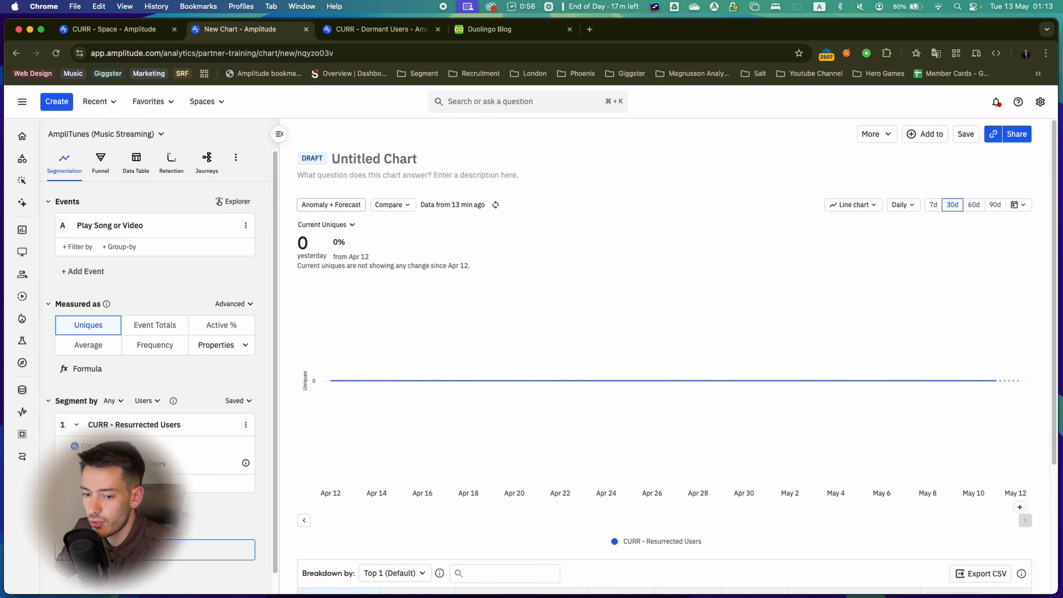
left_click(221, 345)
left_click(118, 417)
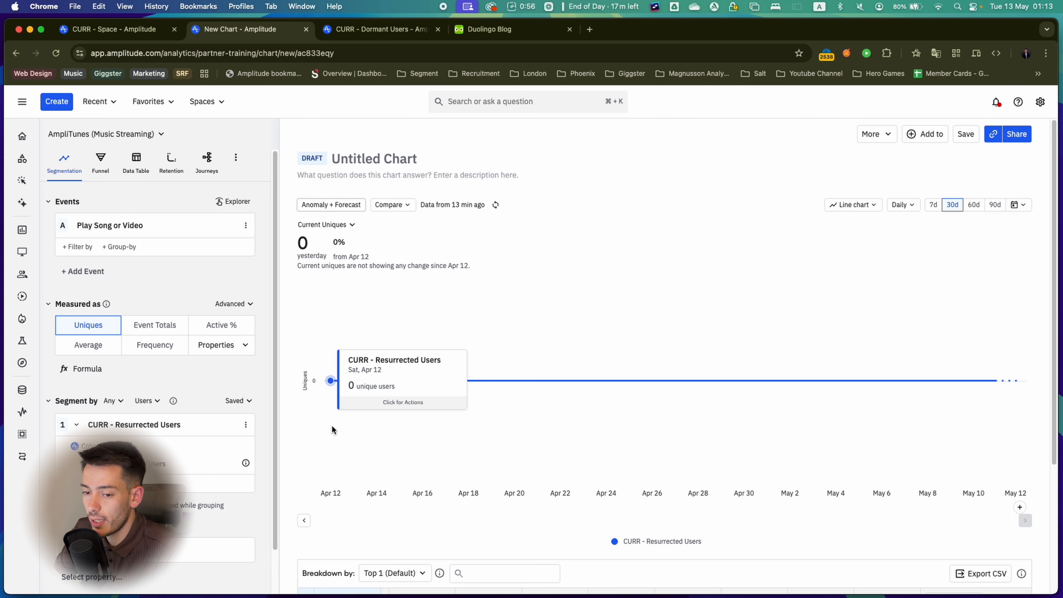
left_click(231, 424)
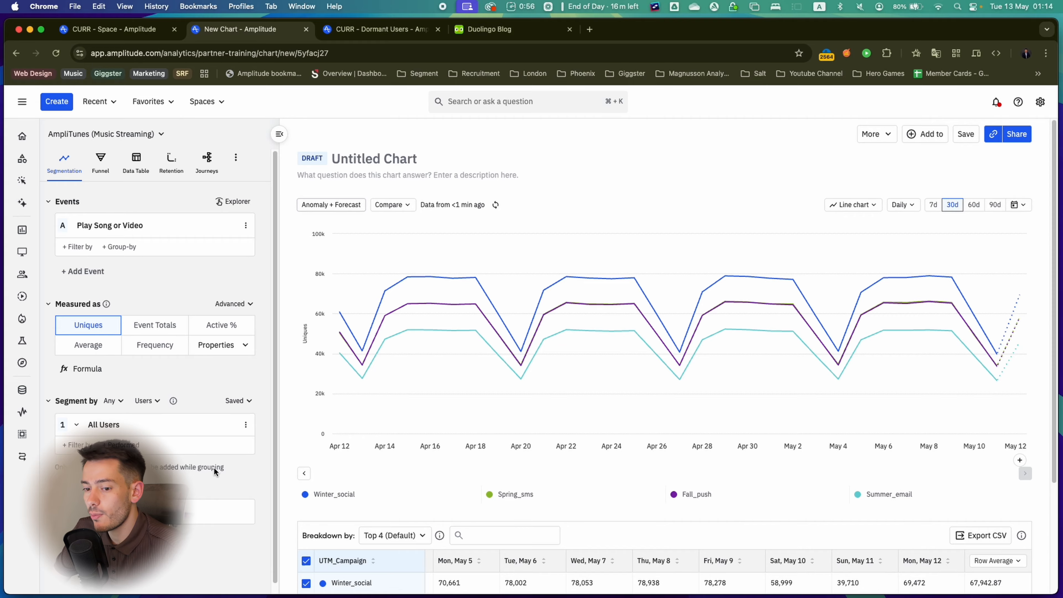
mouse_move(469, 369)
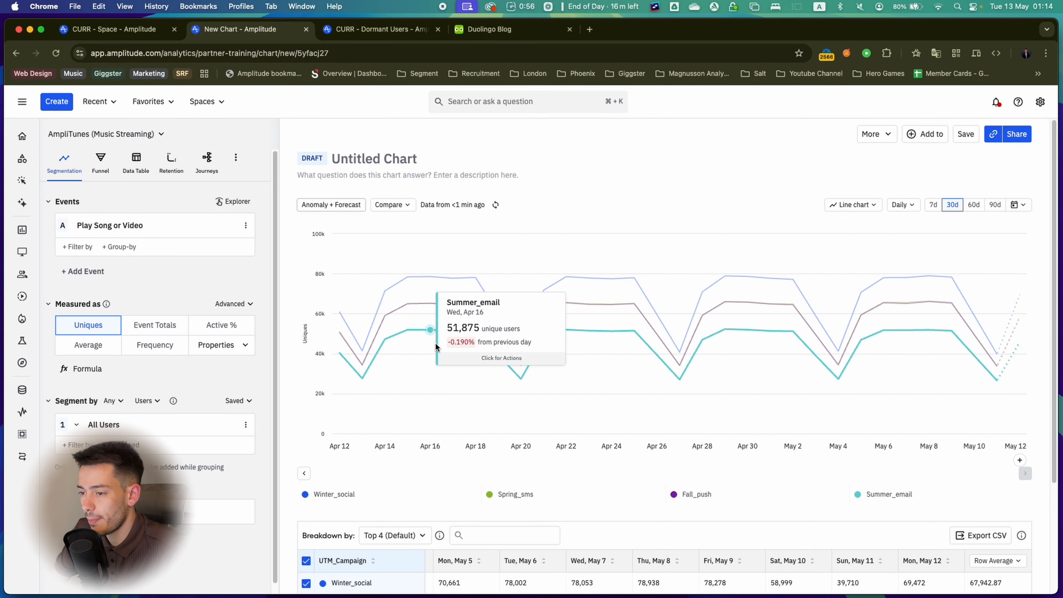